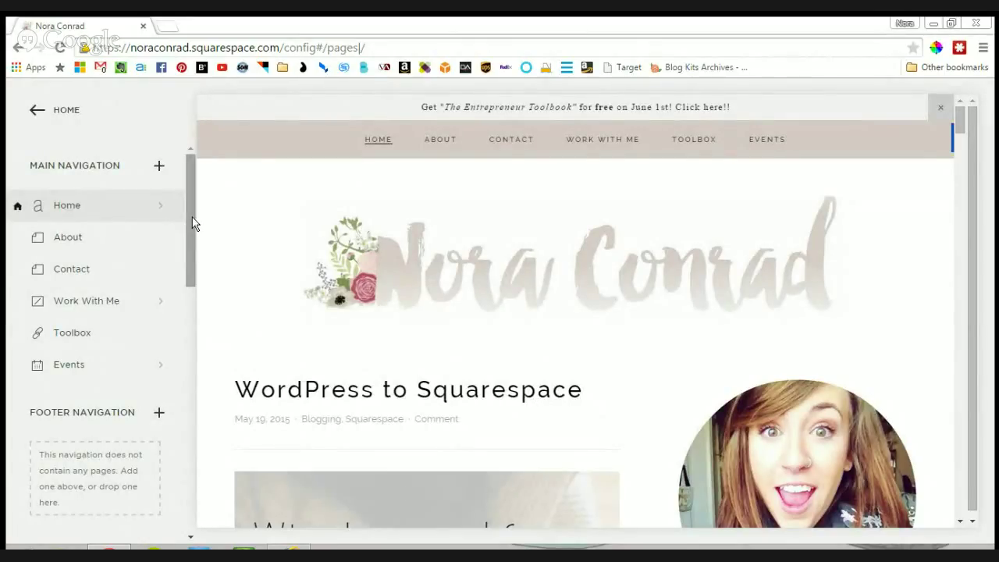
Examine the site's page list, including the footer and not-linked sections, and the home page preview down to its footer
mouse_move(193, 224)
mouse_down()
mouse_move(174, 312)
mouse_move(181, 215)
mouse_up()
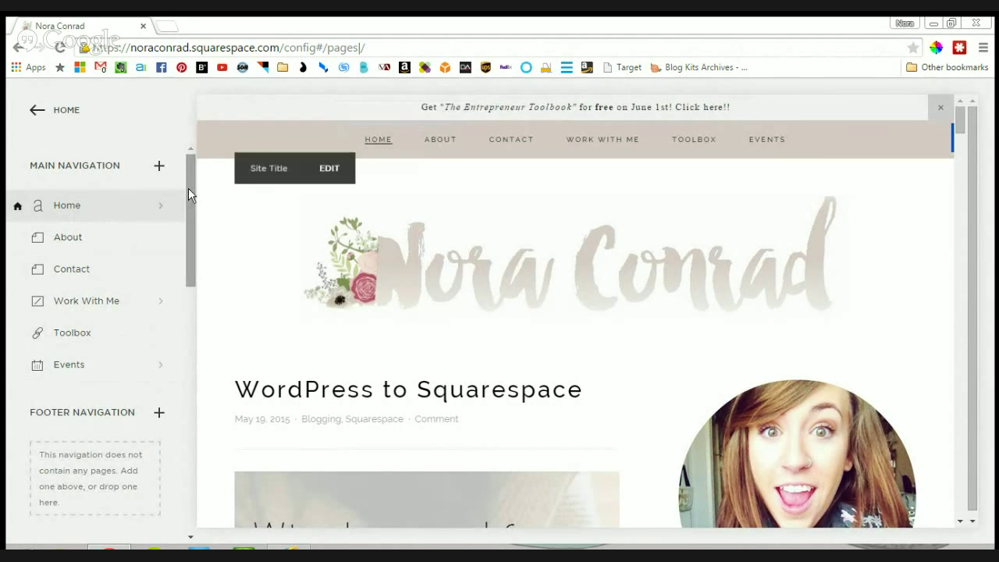
scroll(188, 188, down, 1)
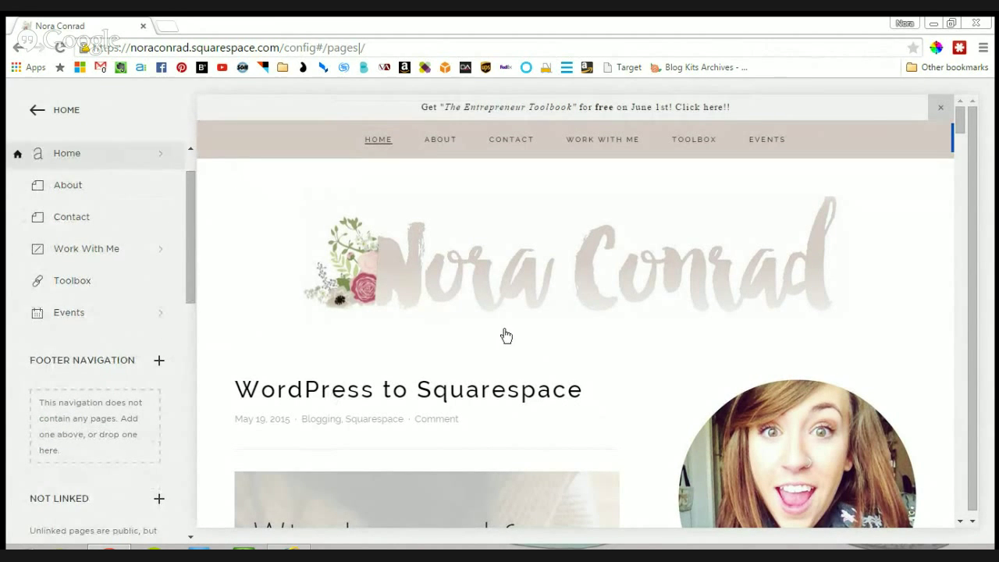
drag(959, 125, 958, 486)
scroll(496, 435, down, 3)
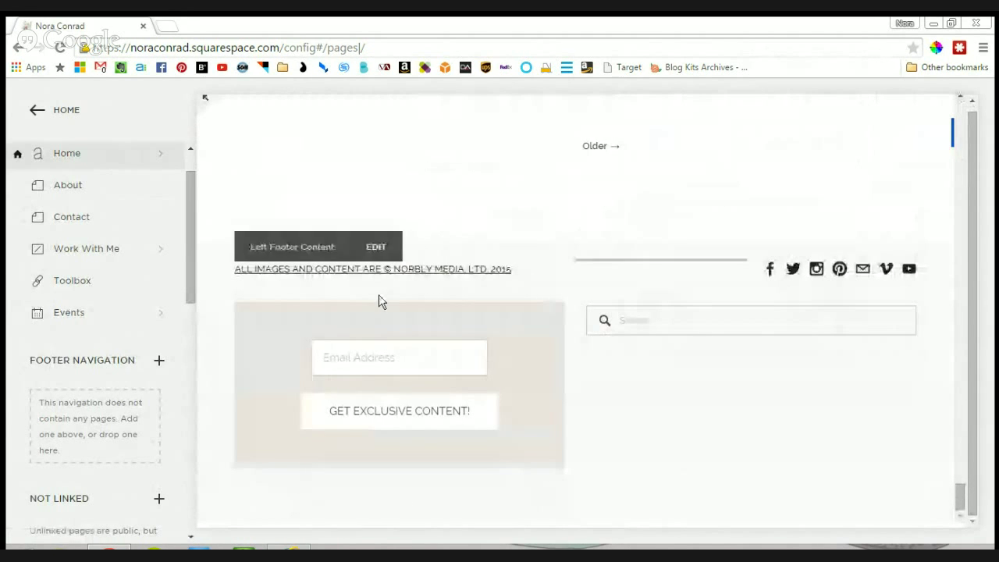
scroll(127, 379, down, 5)
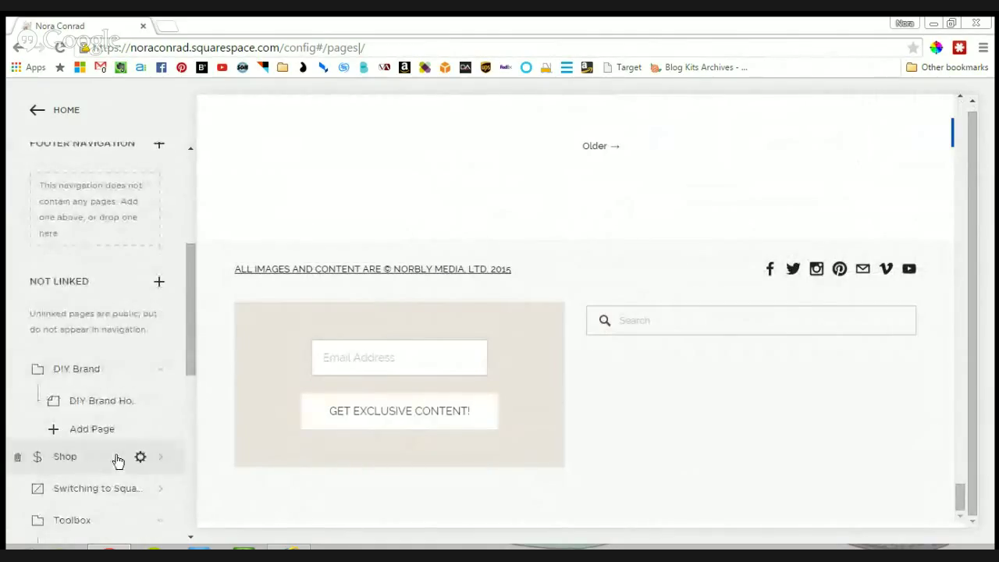
scroll(118, 463, up, 5)
scroll(121, 455, down, 2)
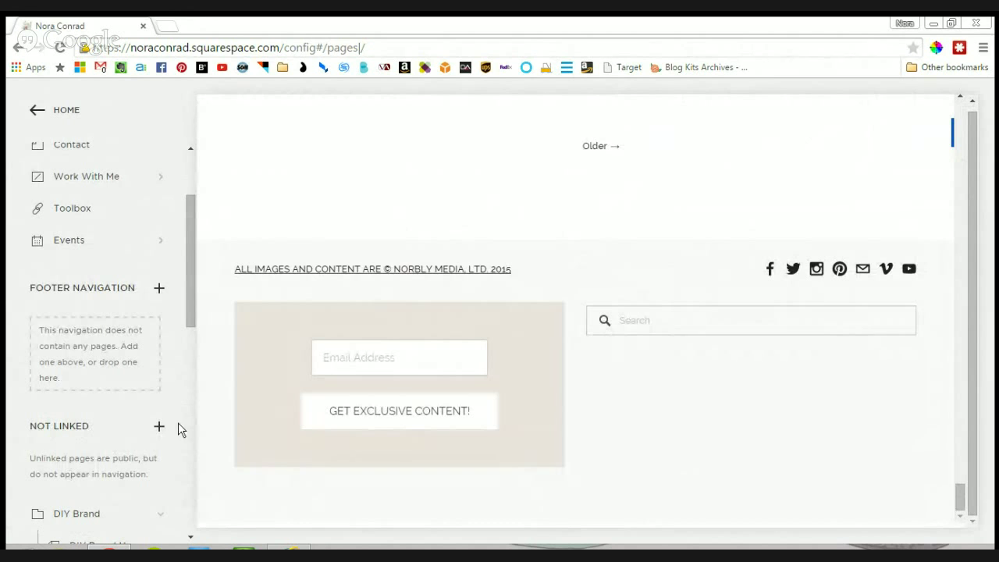
scroll(964, 117, up, 10)
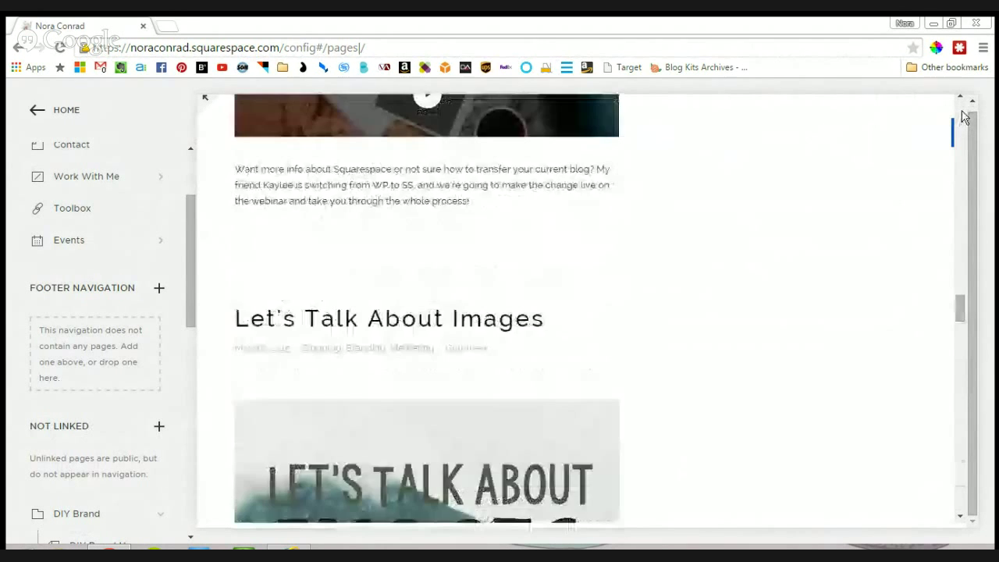
scroll(963, 117, up, 10)
drag(195, 281, 194, 234)
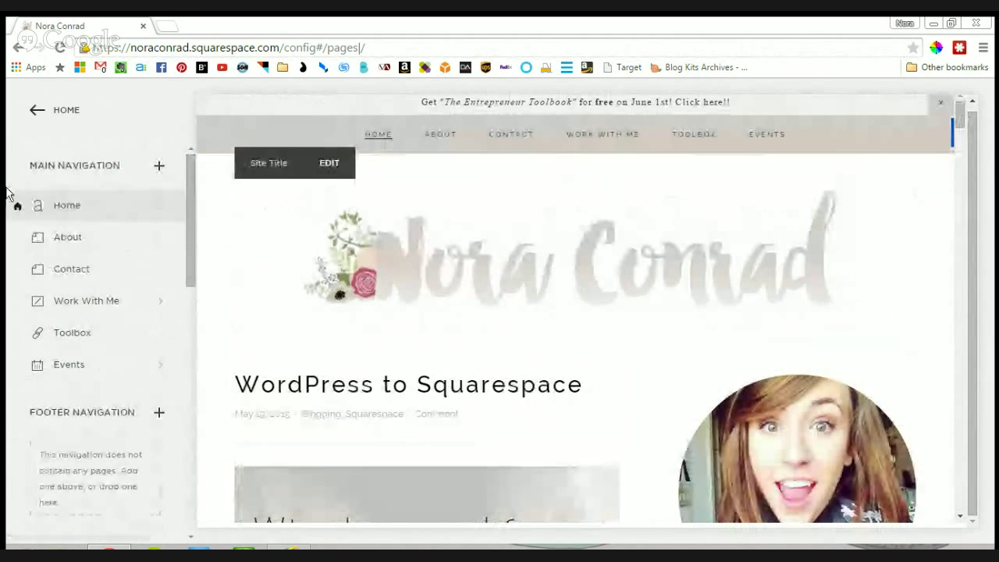
View the page types available for the main navigation, and look through the About page down to its footer
click(159, 168)
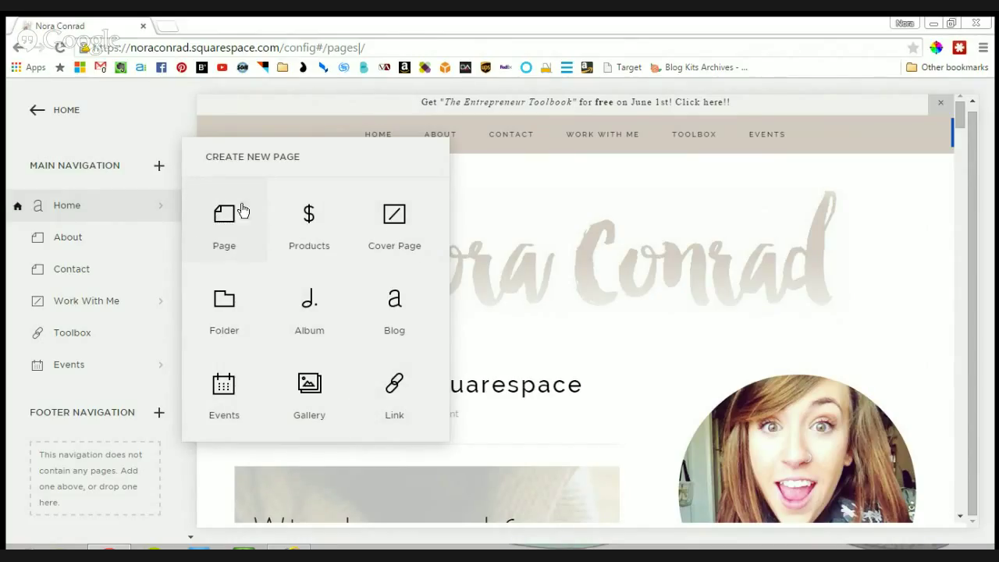
click(120, 239)
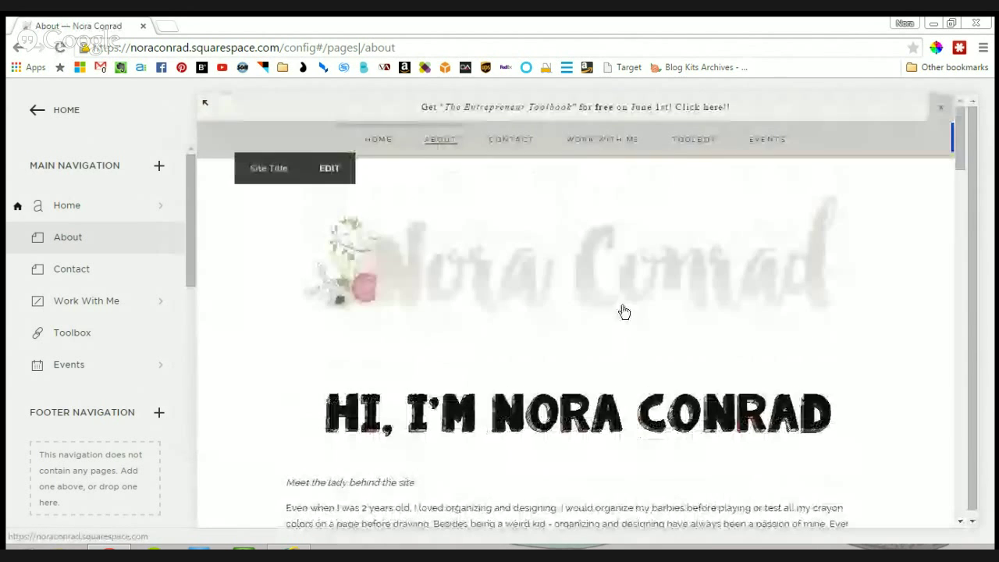
scroll(621, 310, down, 5)
scroll(916, 375, down, 15)
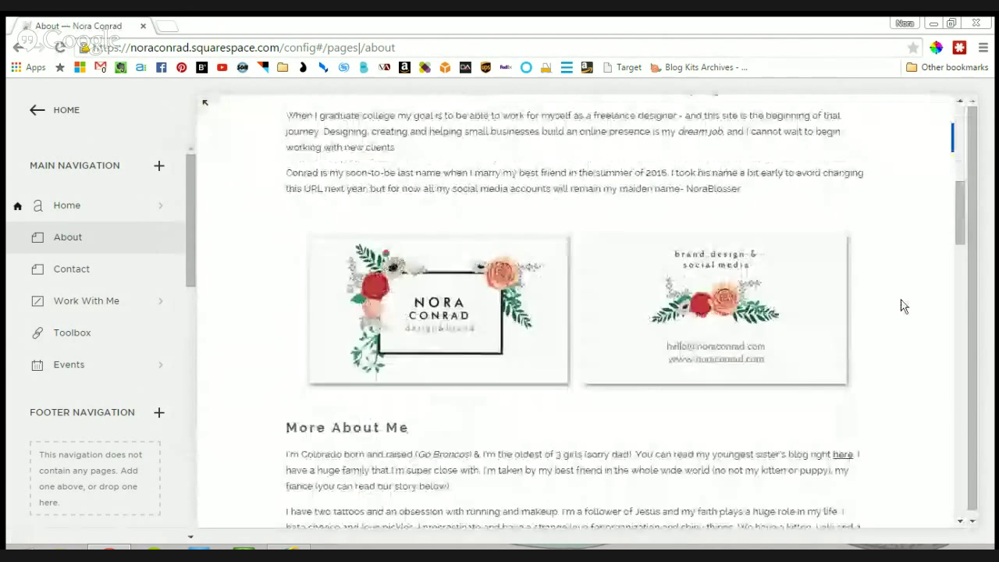
scroll(742, 397, down, 10)
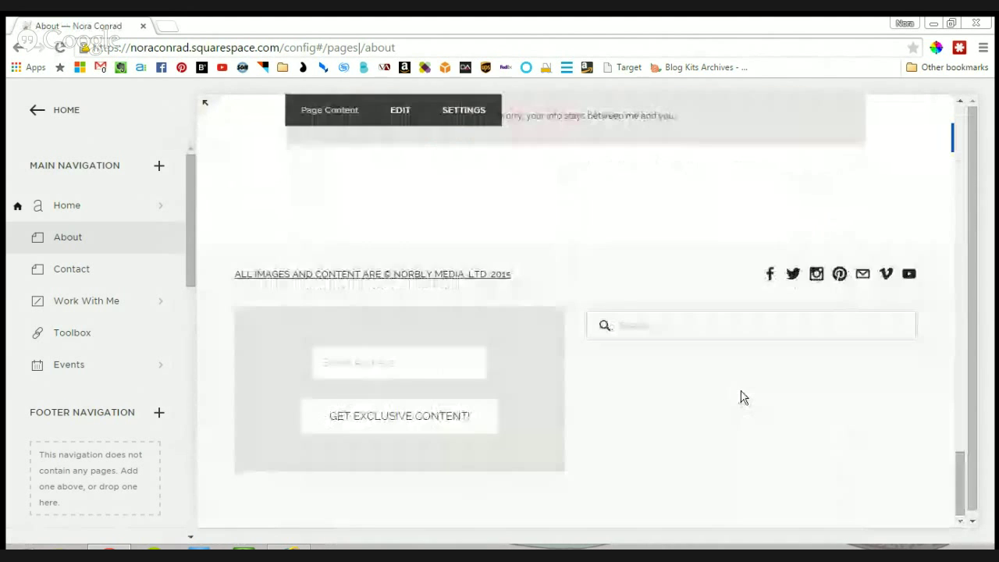
scroll(261, 374, up, 2)
scroll(704, 267, down, 2)
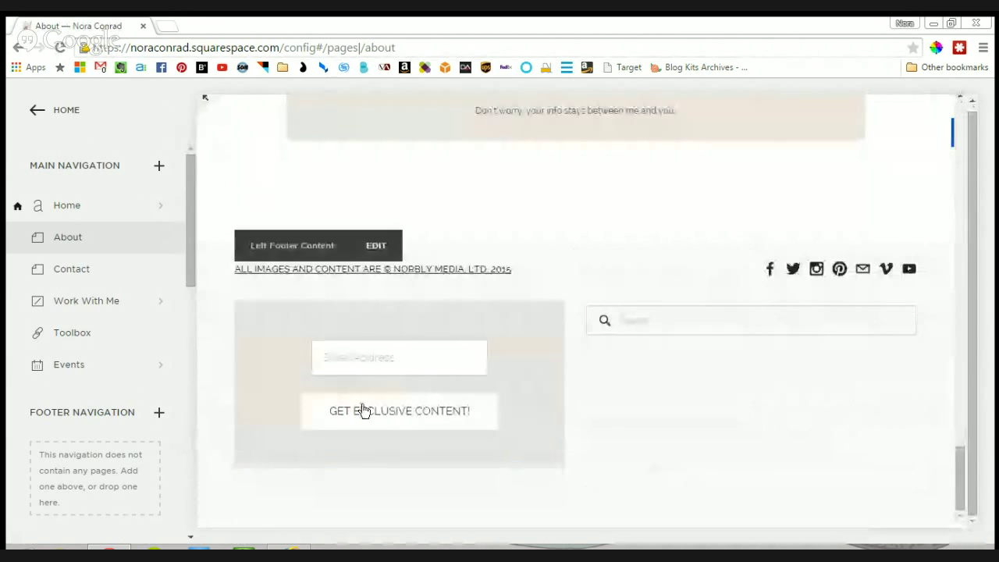
Open the unlinked Shop products page and examine its planner product listing, category filters and footer
click(159, 165)
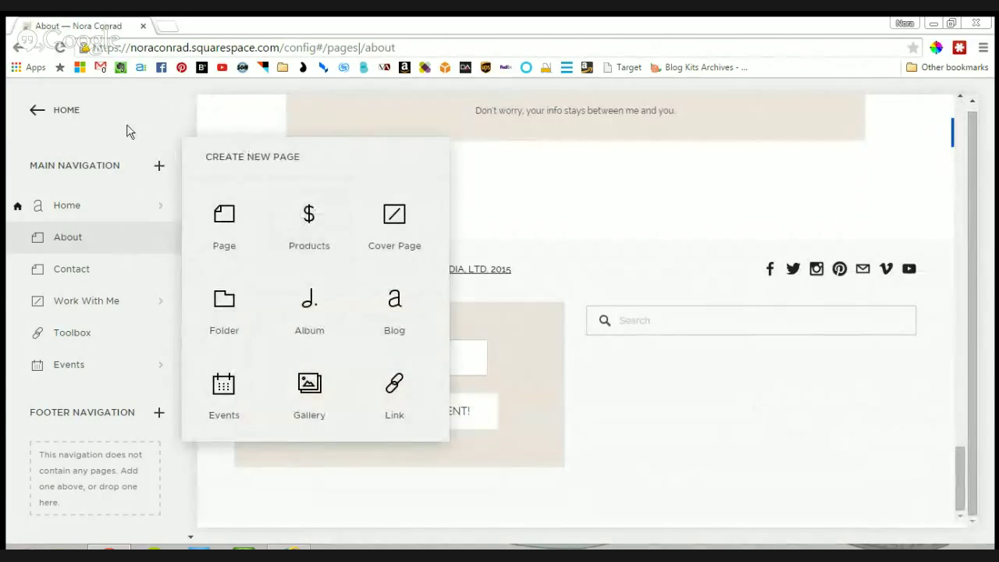
scroll(105, 346, down, 10)
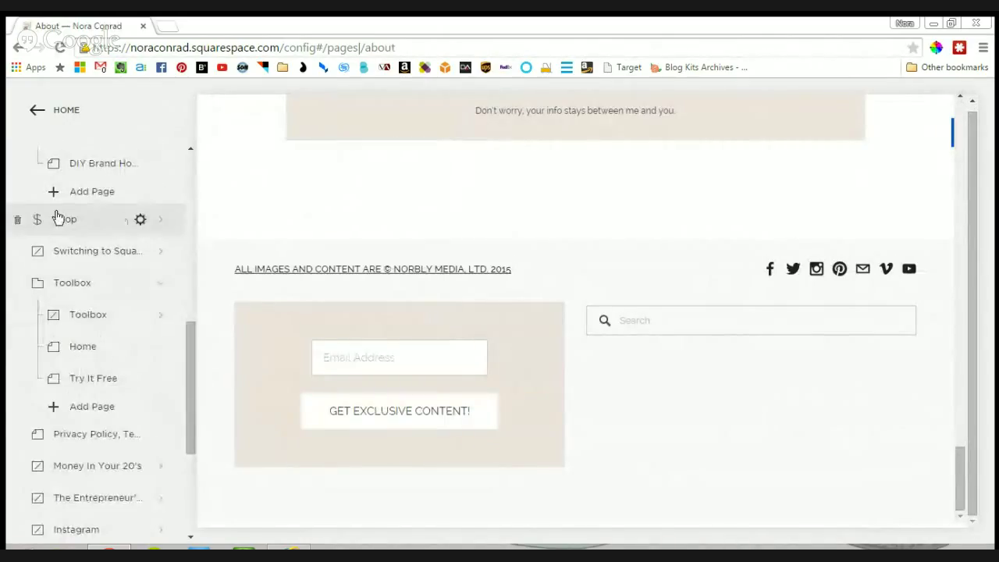
click(95, 231)
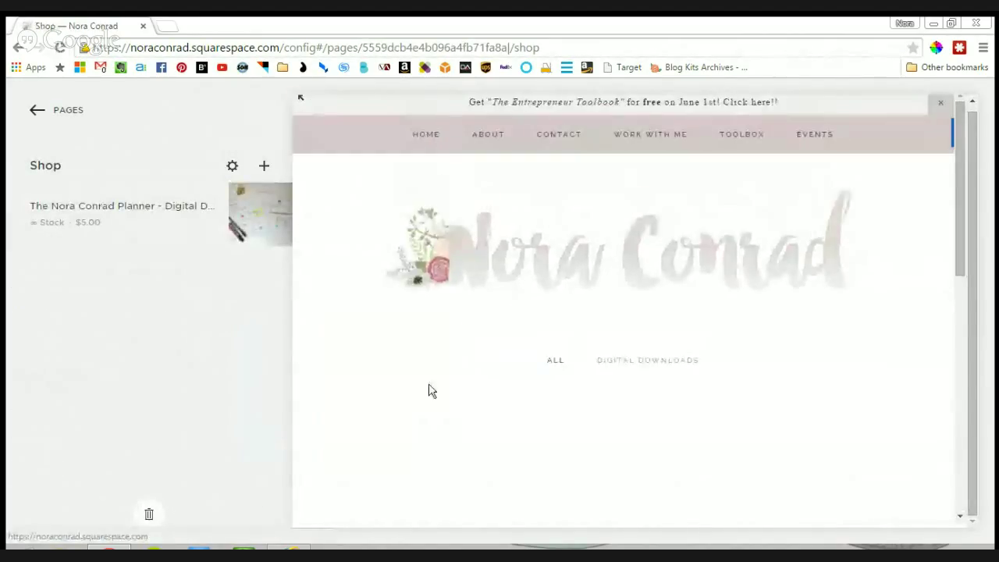
scroll(724, 219, down, 3)
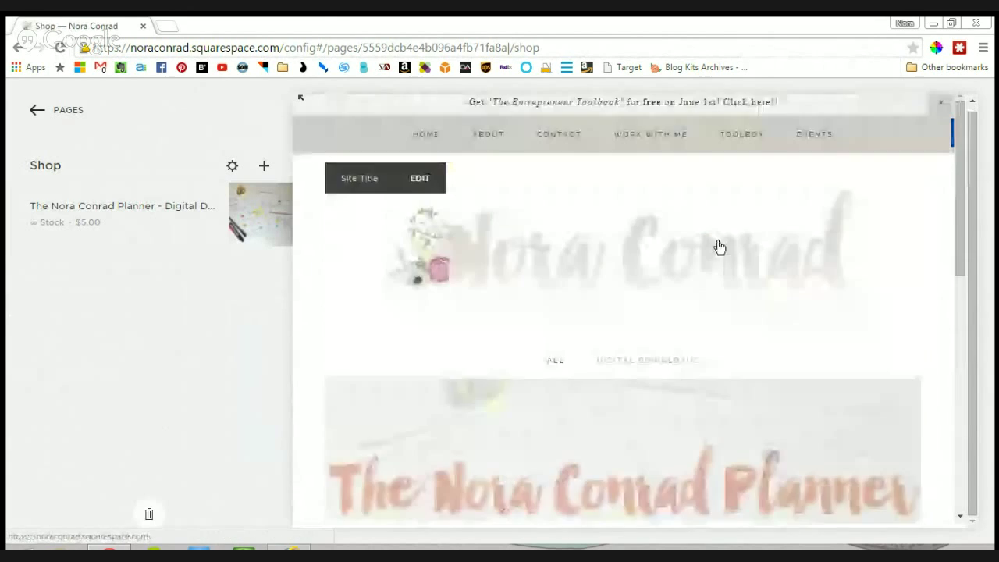
scroll(717, 248, down, 5)
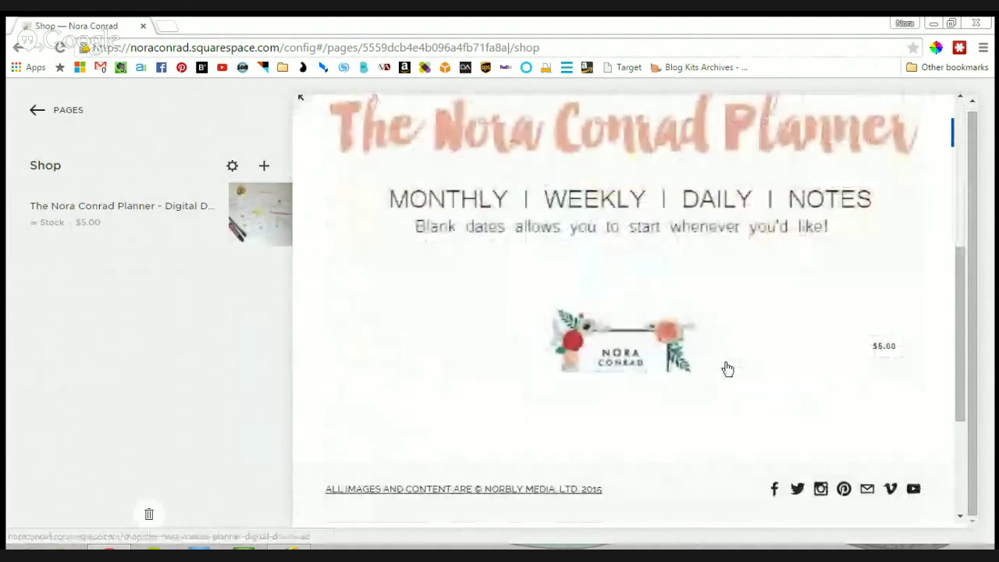
scroll(508, 201, up, 3)
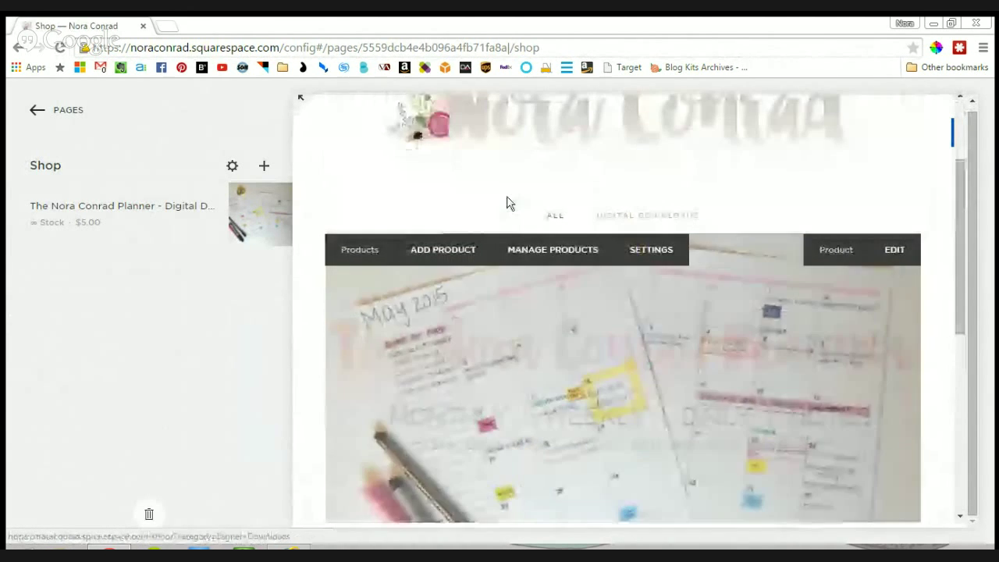
scroll(783, 358, down, 1)
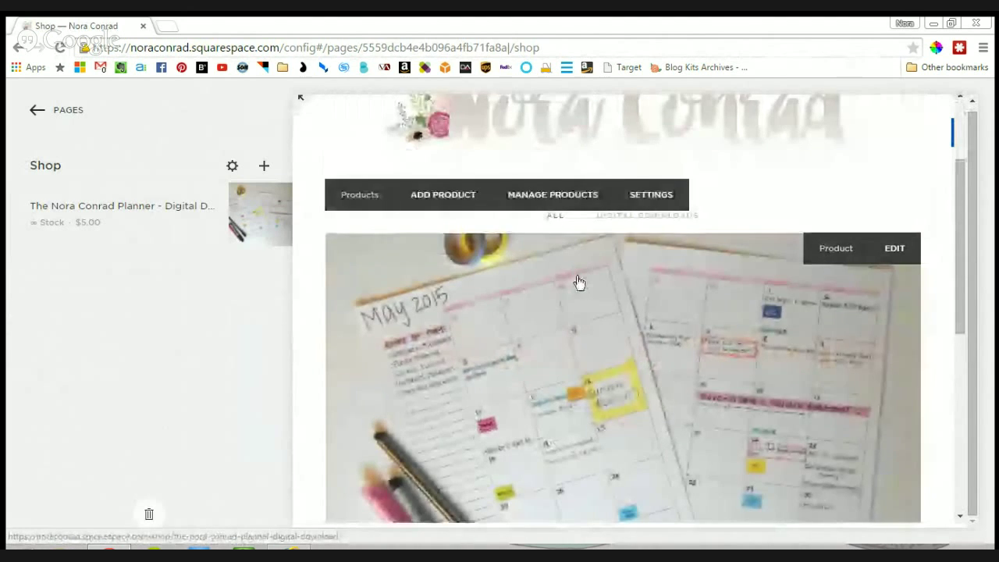
scroll(578, 283, down, 2)
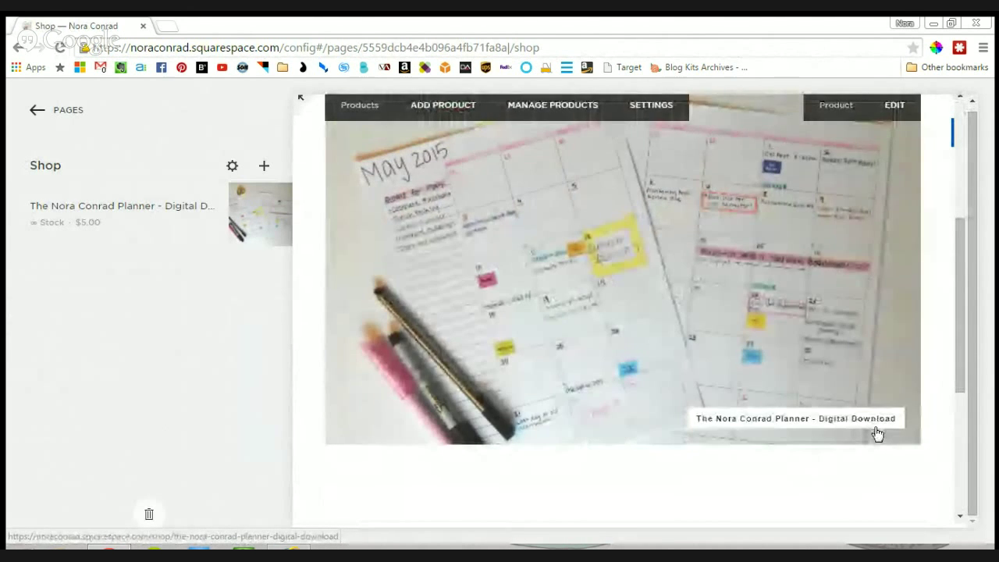
scroll(877, 435, up, 1)
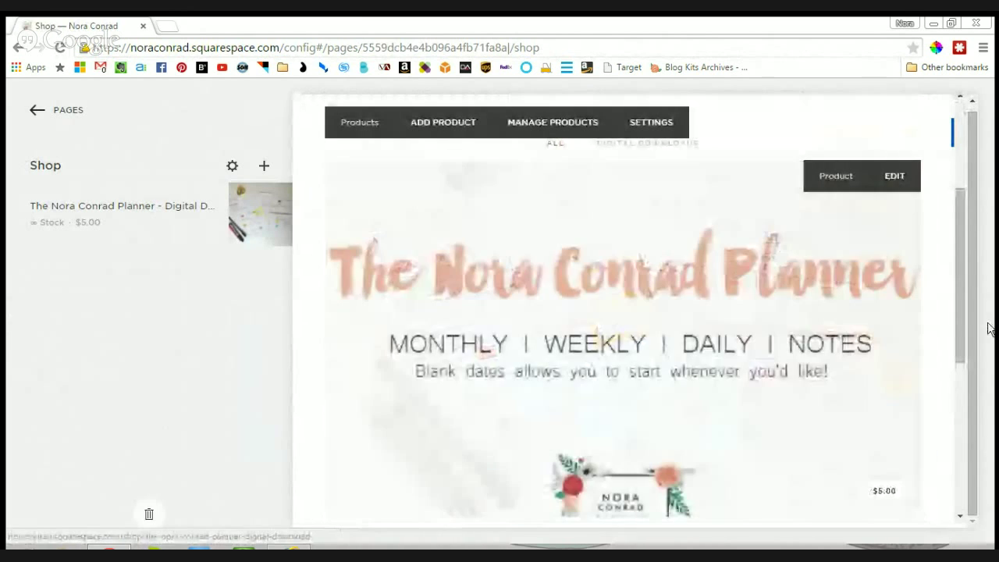
scroll(889, 355, down, 3)
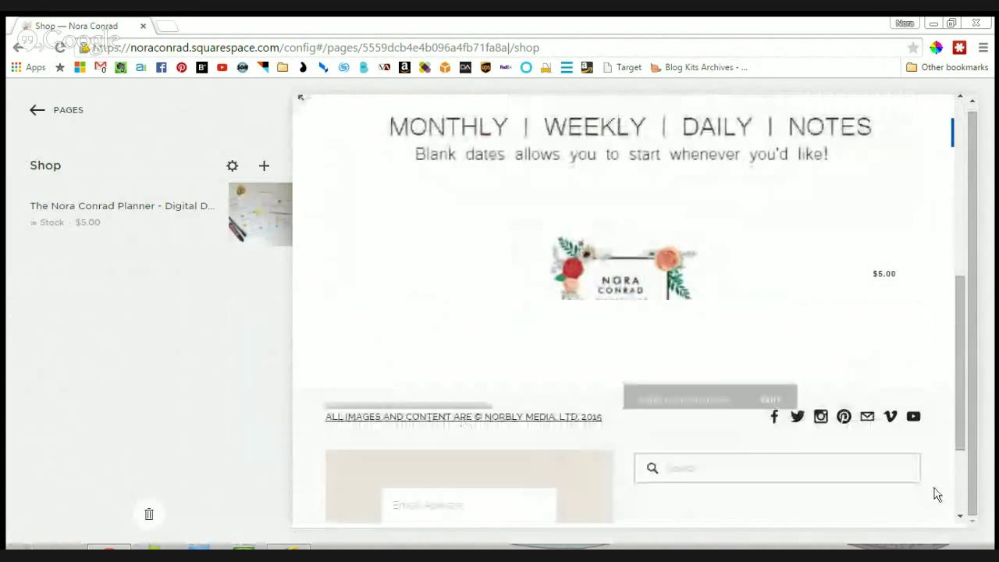
scroll(876, 338, up, 3)
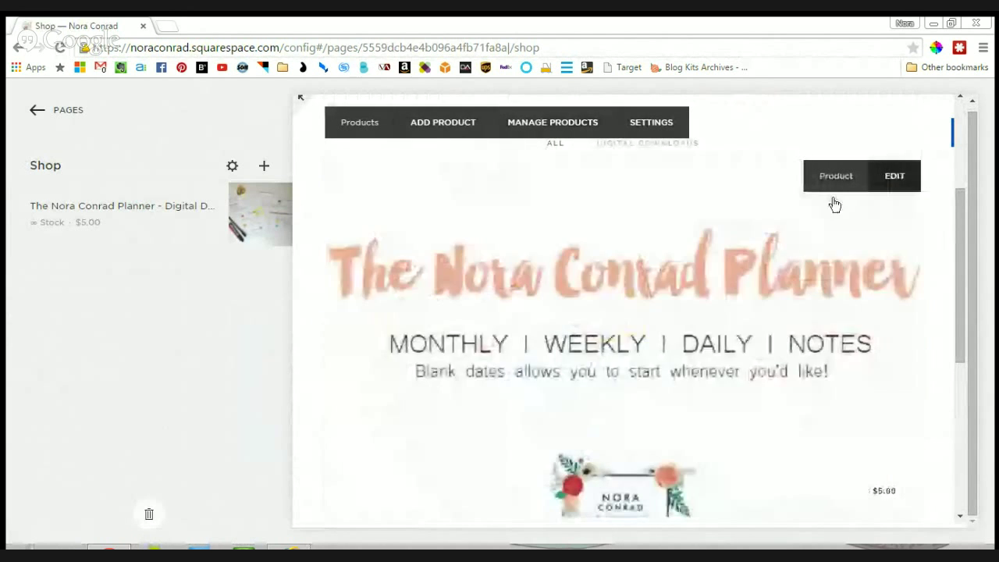
scroll(601, 357, up, 3)
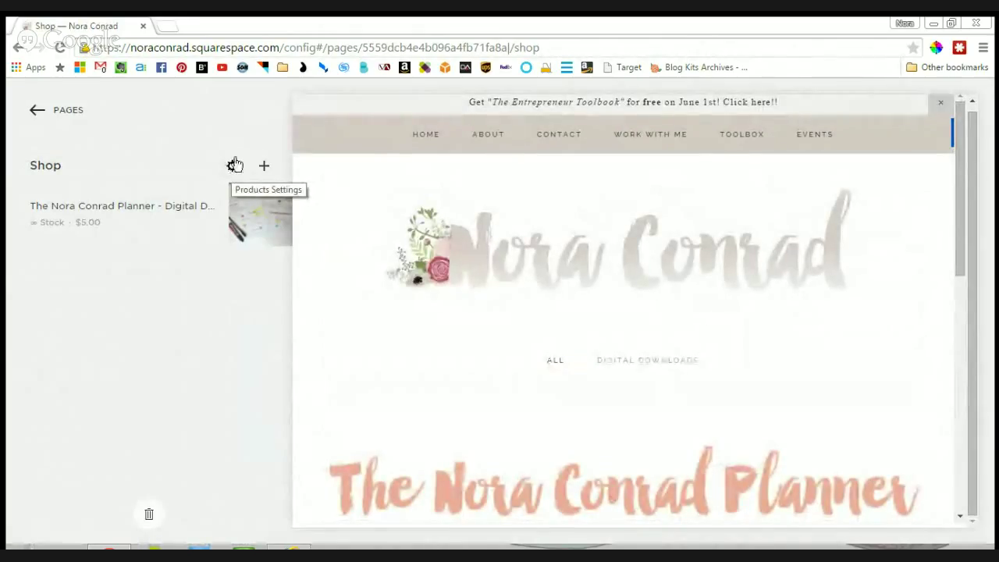
Return to the page list and view the new page types for the main navigation, including Cover Page
click(49, 113)
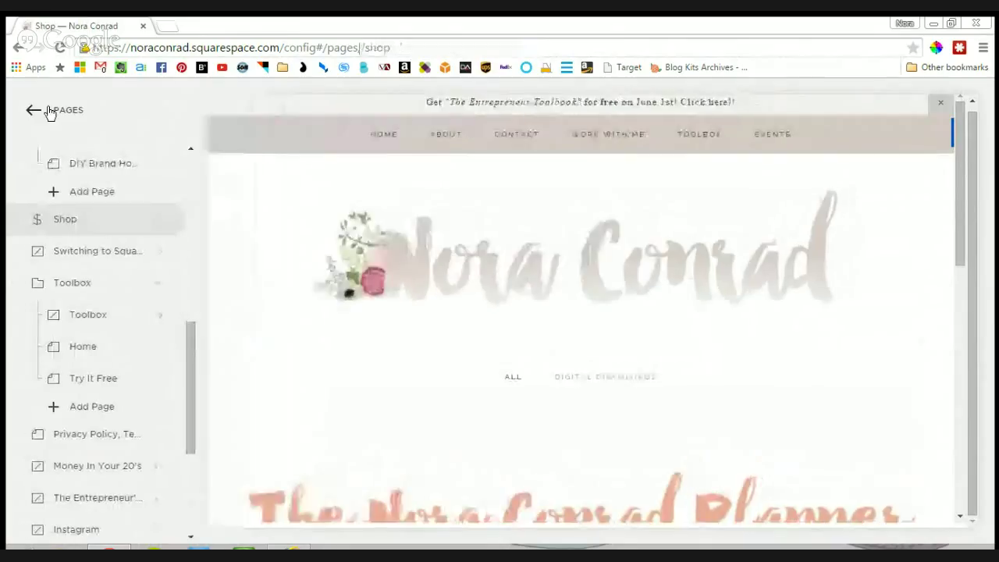
scroll(94, 308, up, 5)
scroll(141, 180, up, 2)
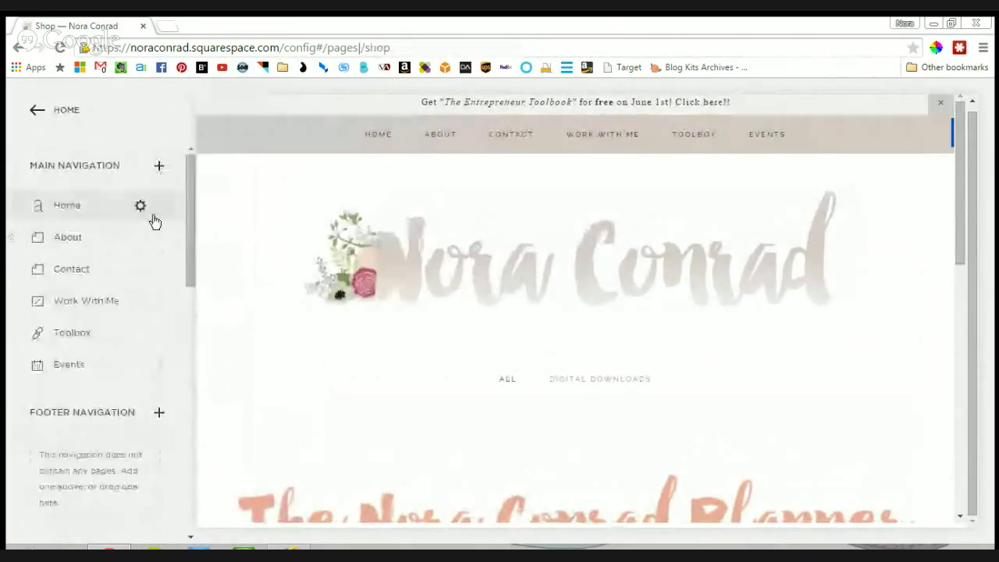
click(159, 166)
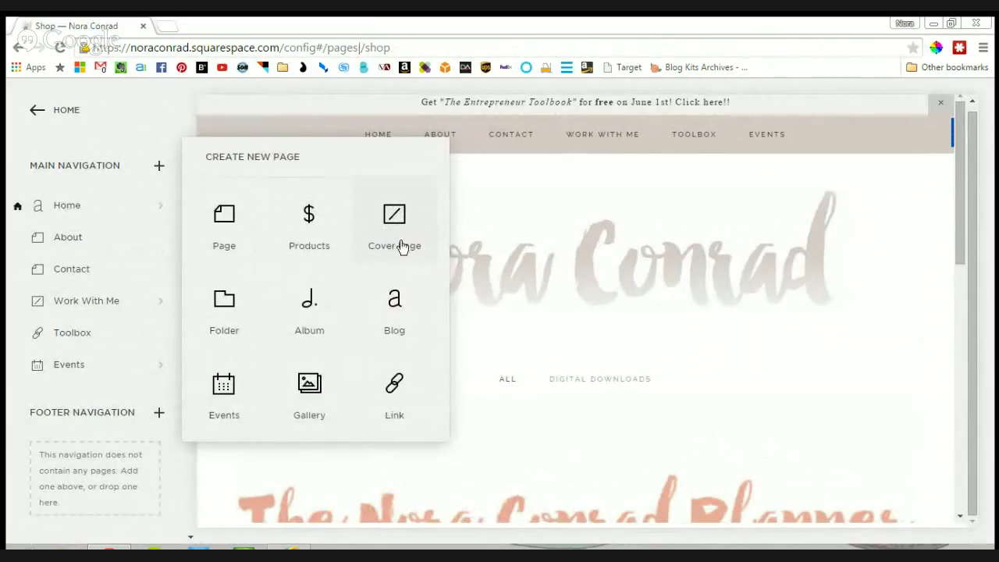
click(173, 136)
Open the Work With Me cover page and examine its headline, buttons and introductory text
click(100, 310)
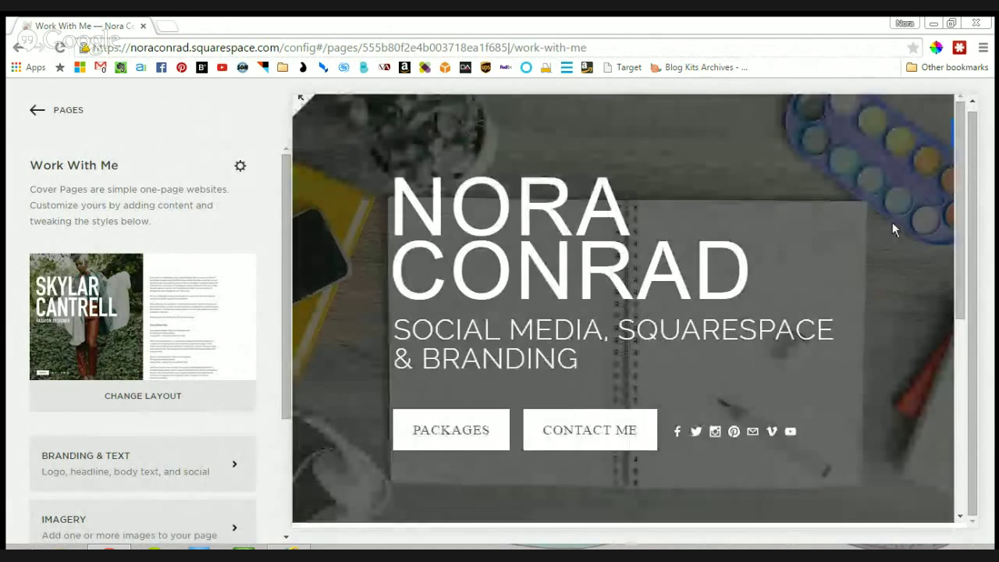
scroll(731, 343, down, 5)
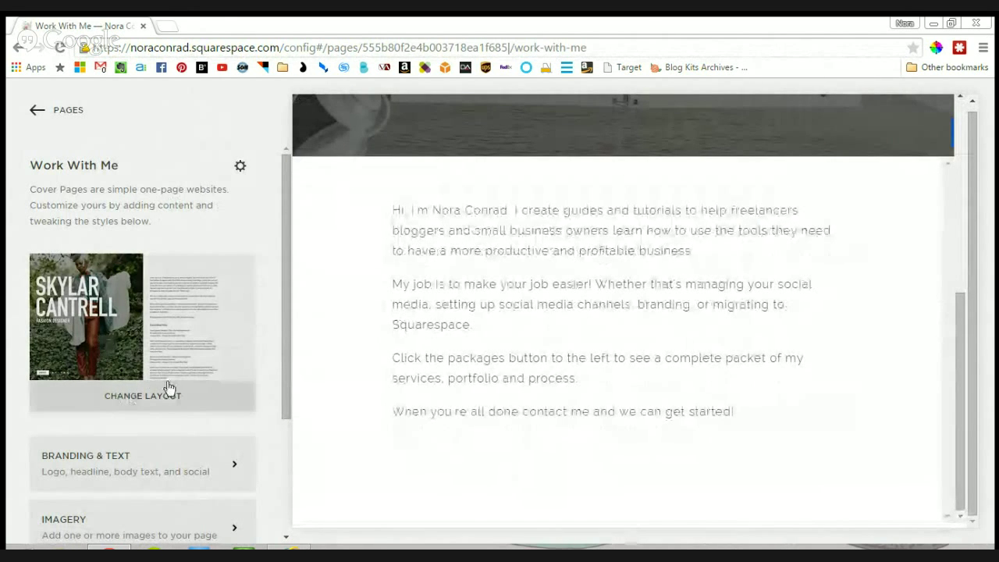
scroll(663, 406, up, 5)
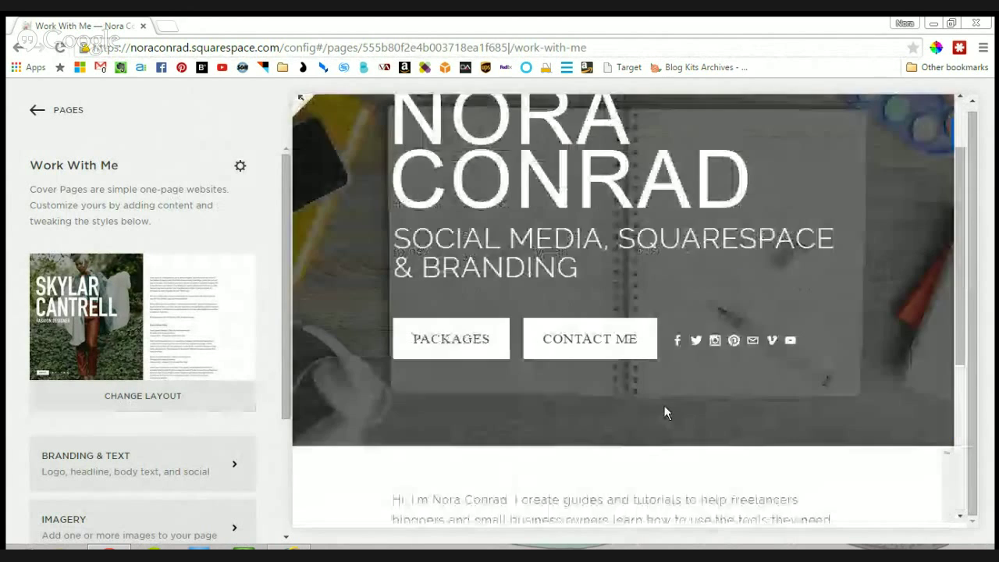
scroll(416, 422, up, 2)
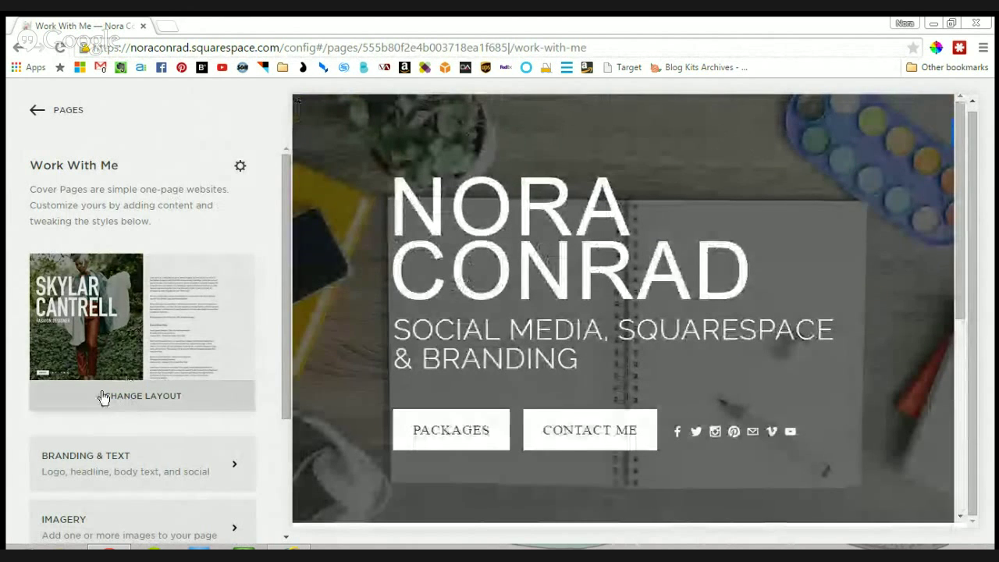
Open the Work With Me page's layout choices and browse the Landing and Profile categories
click(100, 396)
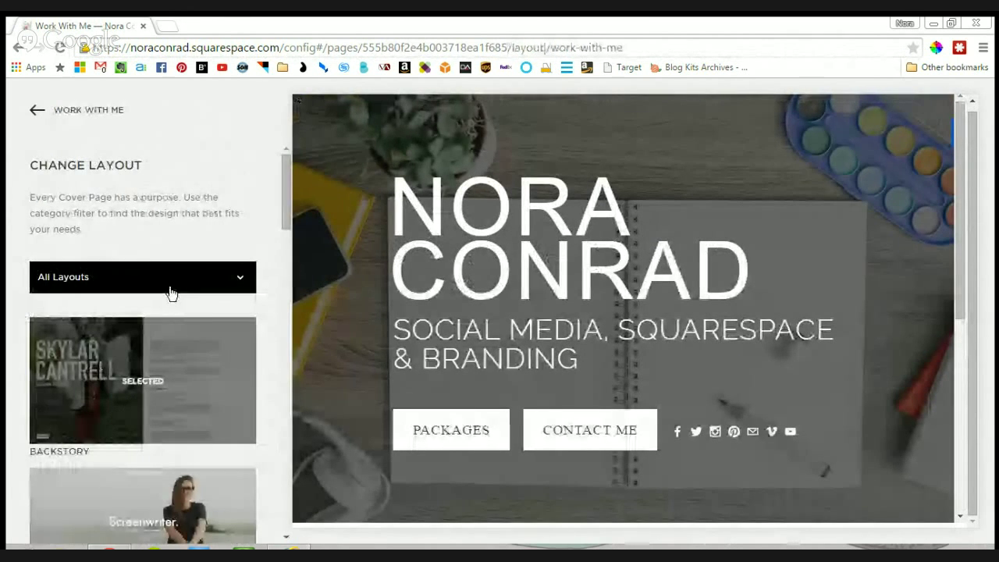
click(143, 319)
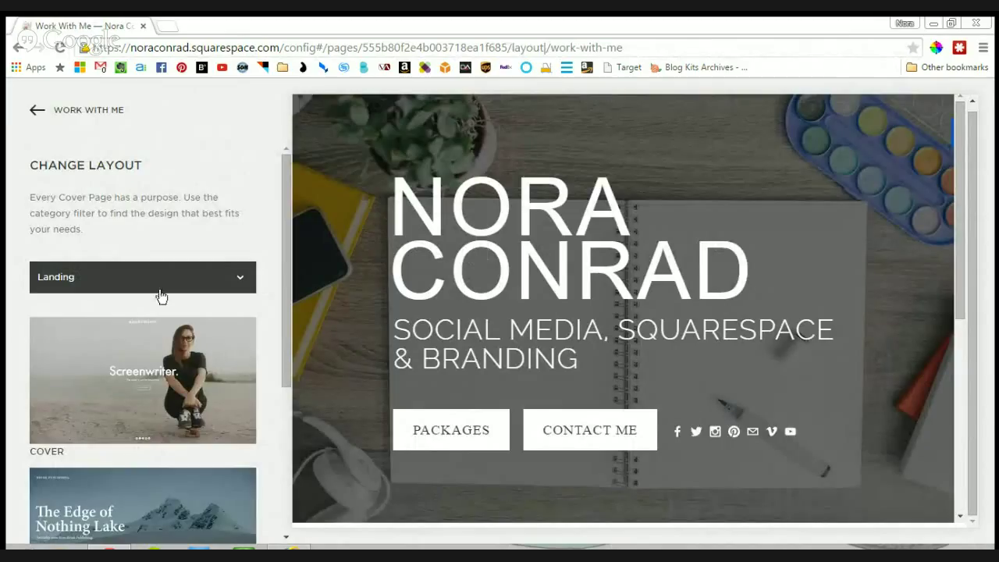
click(142, 318)
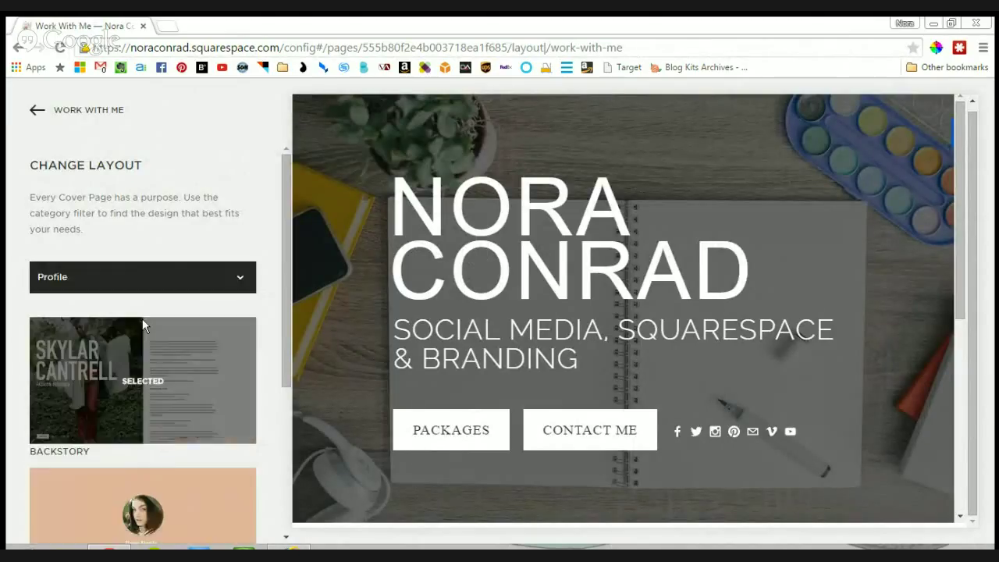
scroll(195, 331, down, 3)
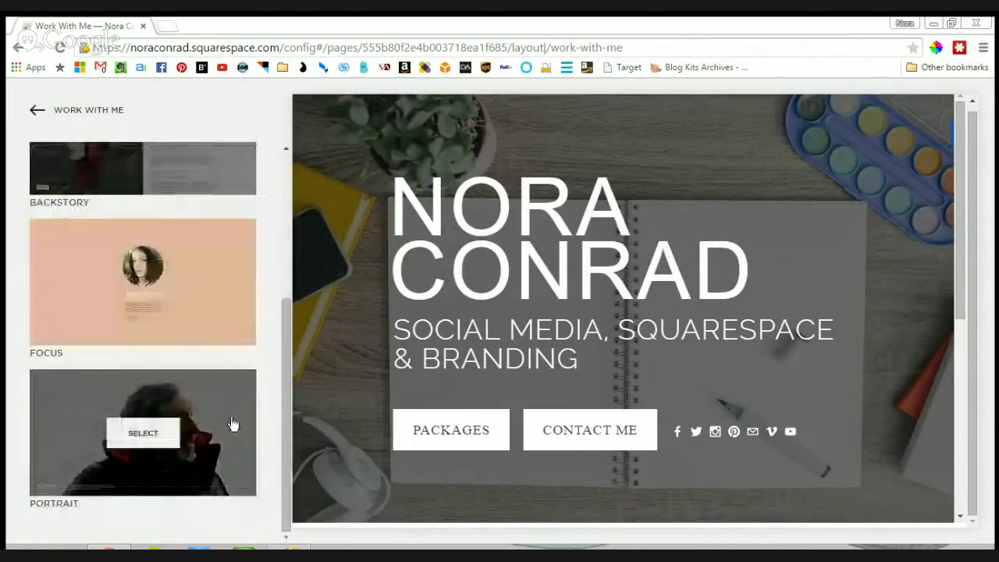
Examine the Work With Me introductory text and browse the cover page layouts in the Audio category
scroll(636, 192, down, 5)
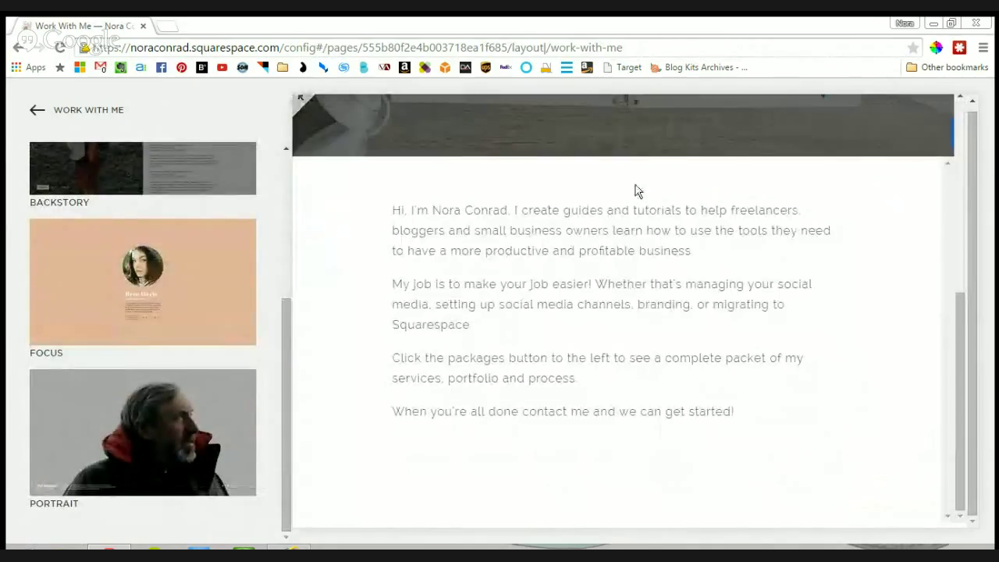
scroll(174, 314, up, 4)
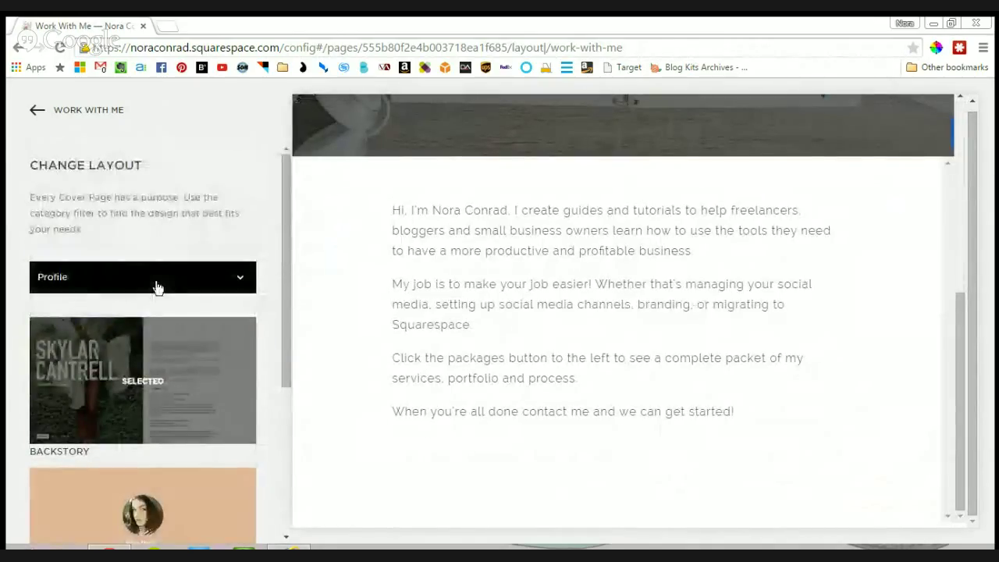
click(226, 277)
click(244, 255)
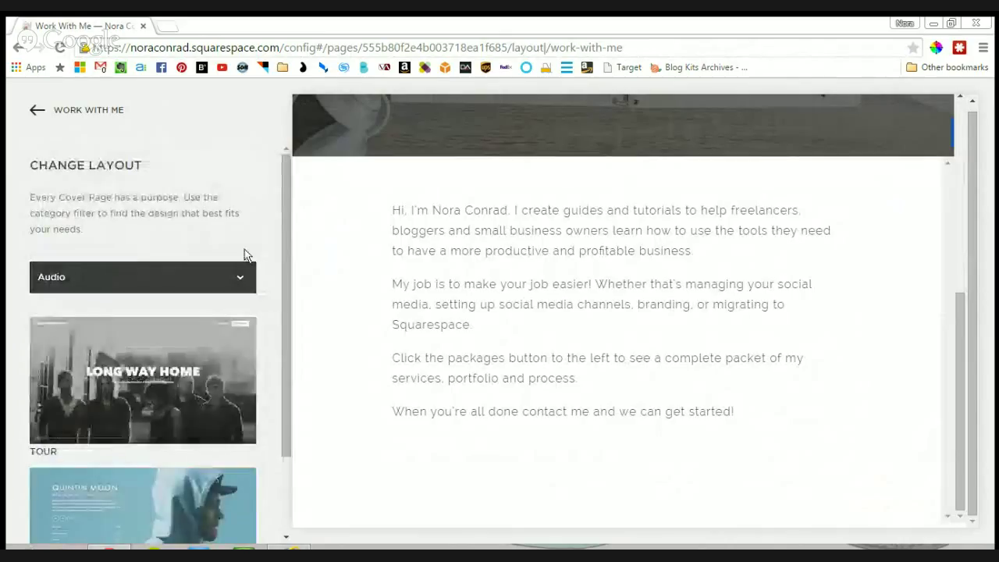
scroll(277, 369, down, 2)
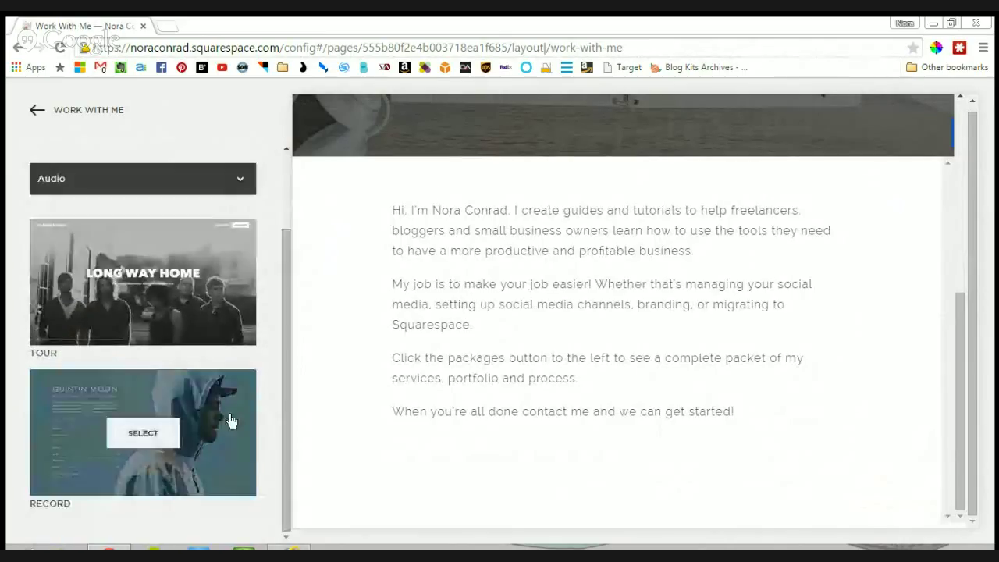
scroll(265, 338, up, 2)
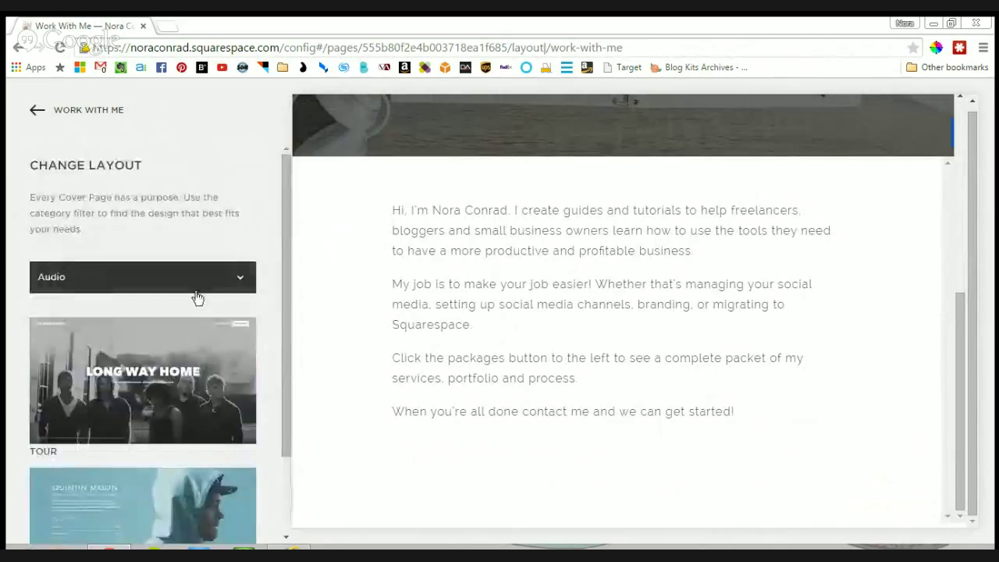
Browse the Video and Location cover page layouts, leaving the current layout selected and returning to the Work With Me settings
key(Down)
scroll(260, 305, down, 2)
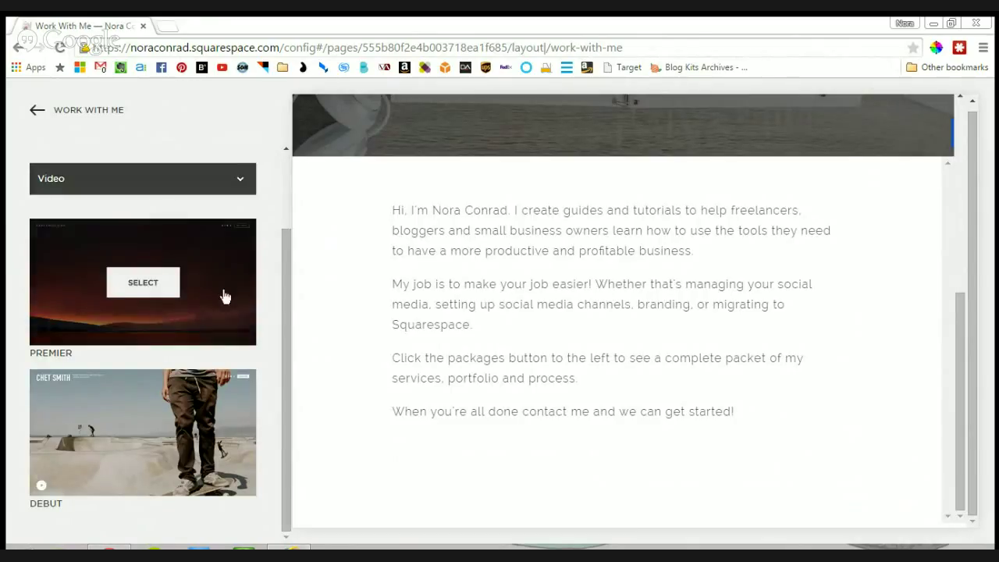
mouse_move(98, 272)
key(Down)
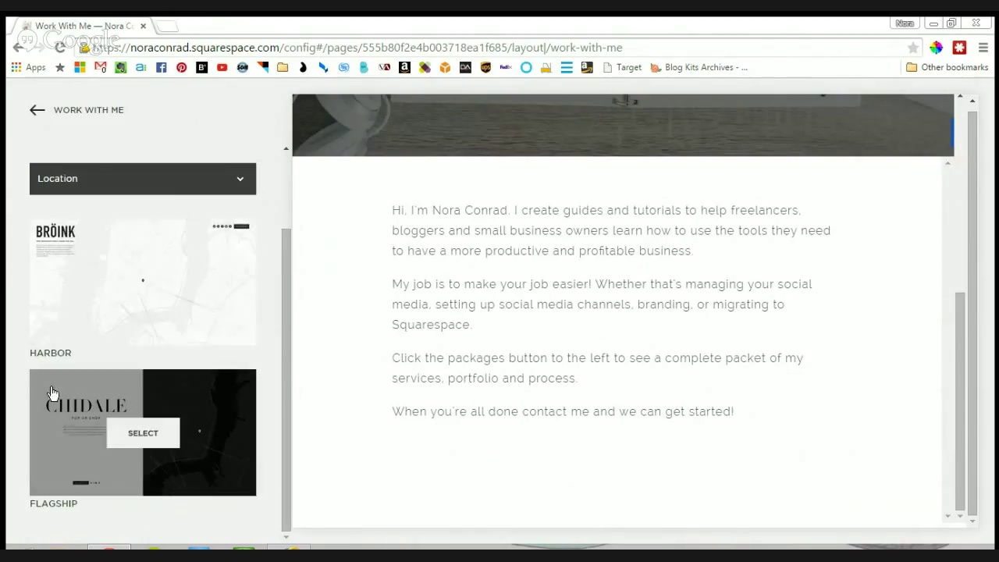
mouse_move(112, 419)
mouse_move(172, 266)
scroll(134, 457, up, 2)
click(31, 109)
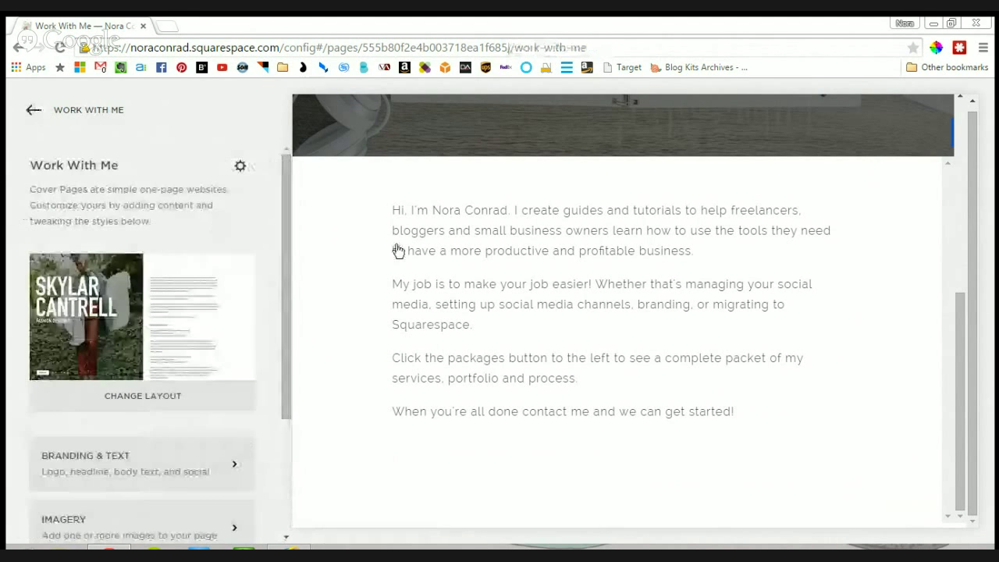
Review the Work With Me page's customization sections and its cover page preview
scroll(274, 249, down, 2)
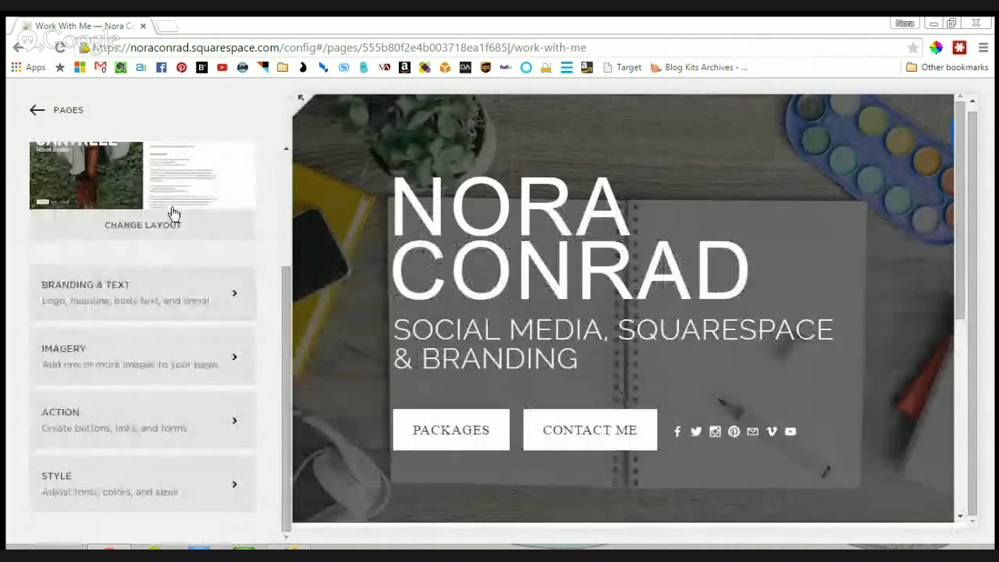
scroll(380, 475, down, 4)
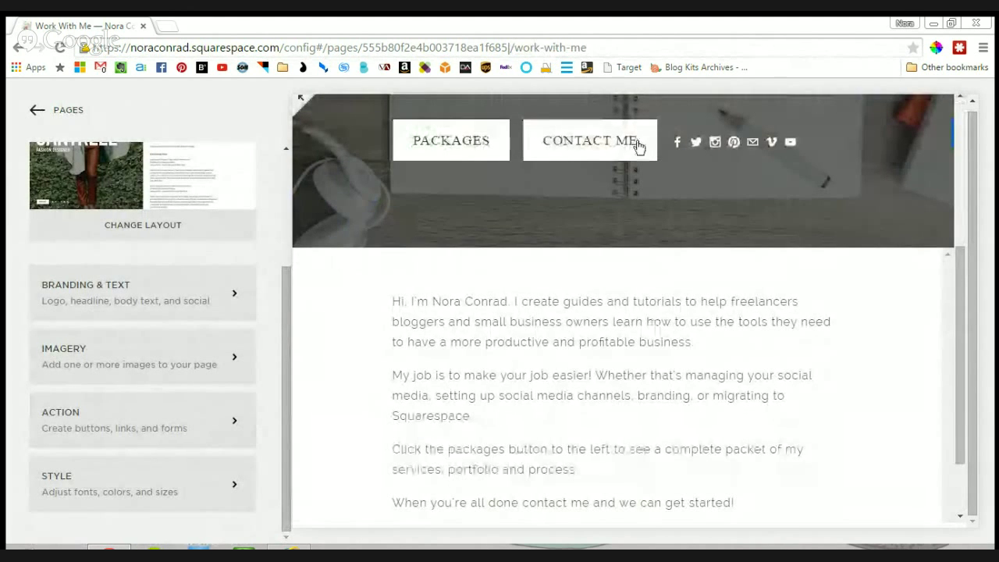
scroll(749, 277, up, 4)
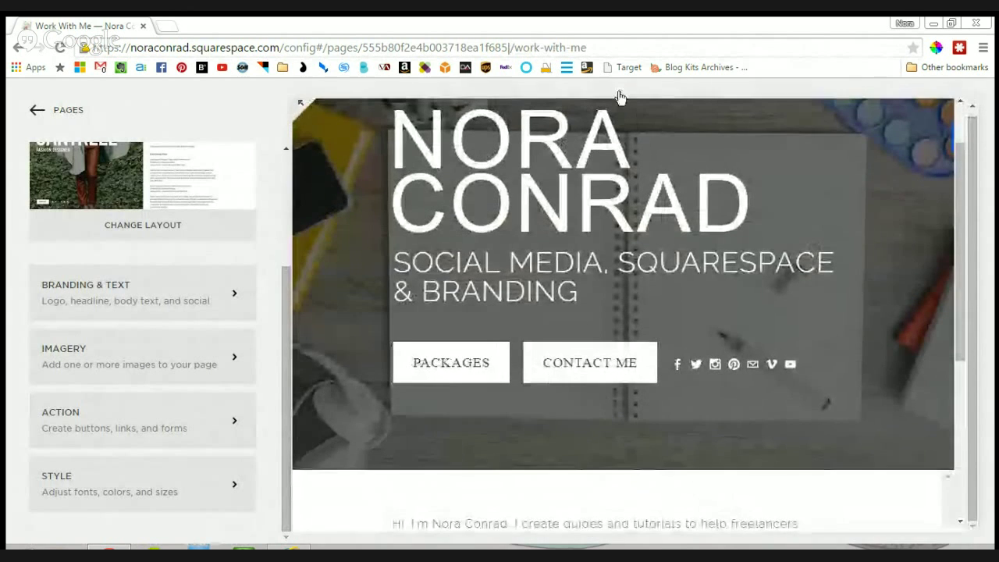
Return to the page list and open the unlinked Switching to Squarespace cover page to examine its settings and webinar preview
click(52, 112)
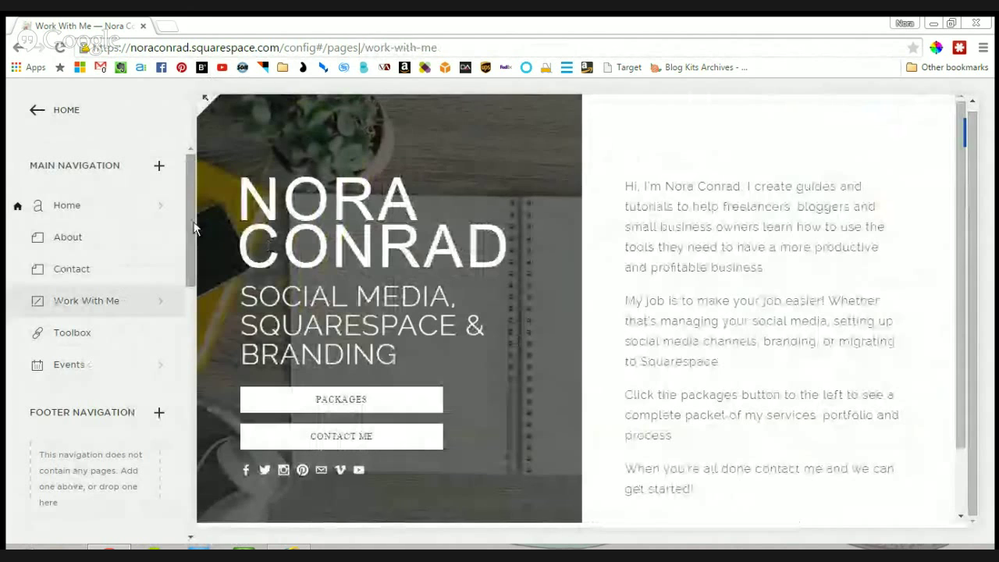
drag(189, 223, 174, 375)
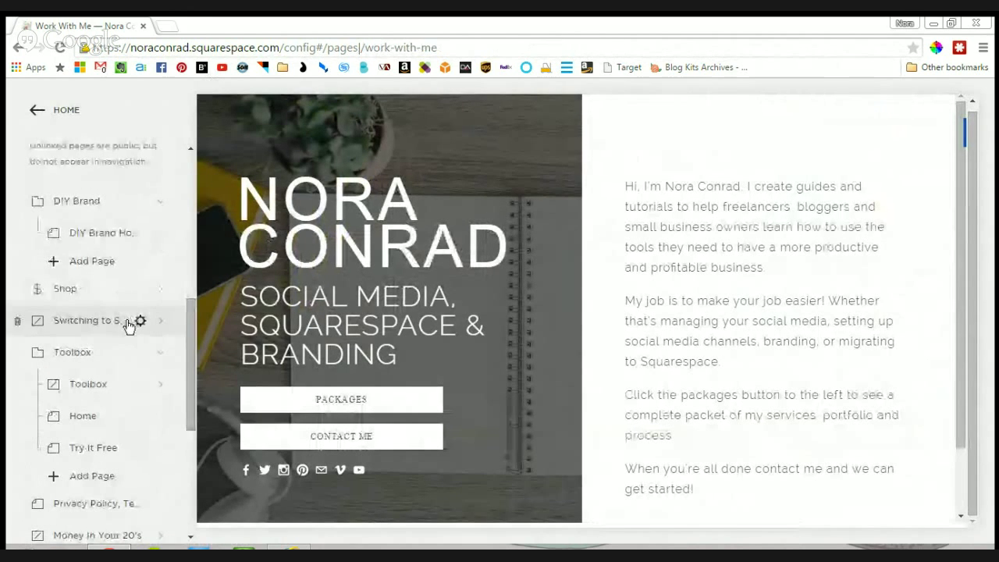
click(75, 323)
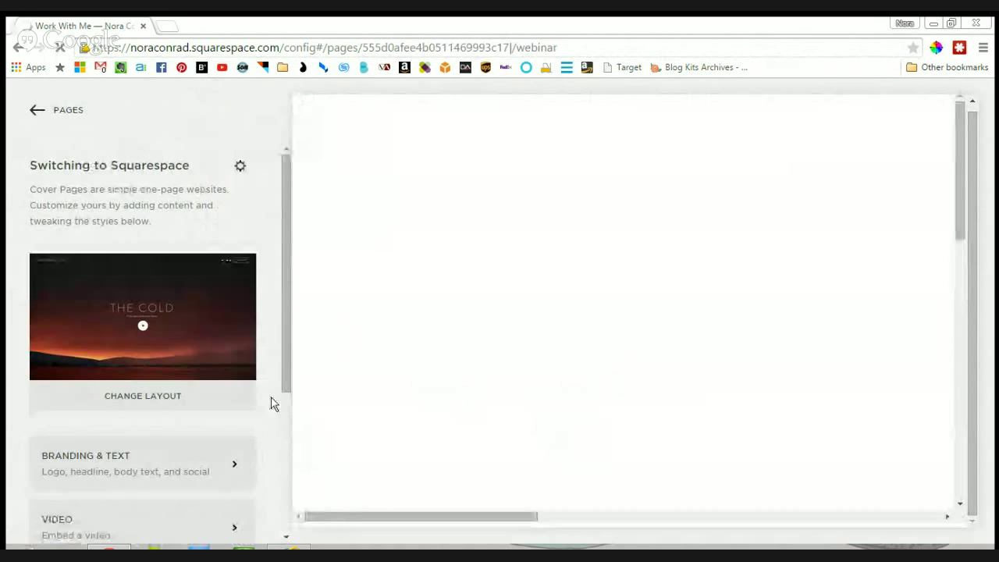
scroll(273, 404, down, 2)
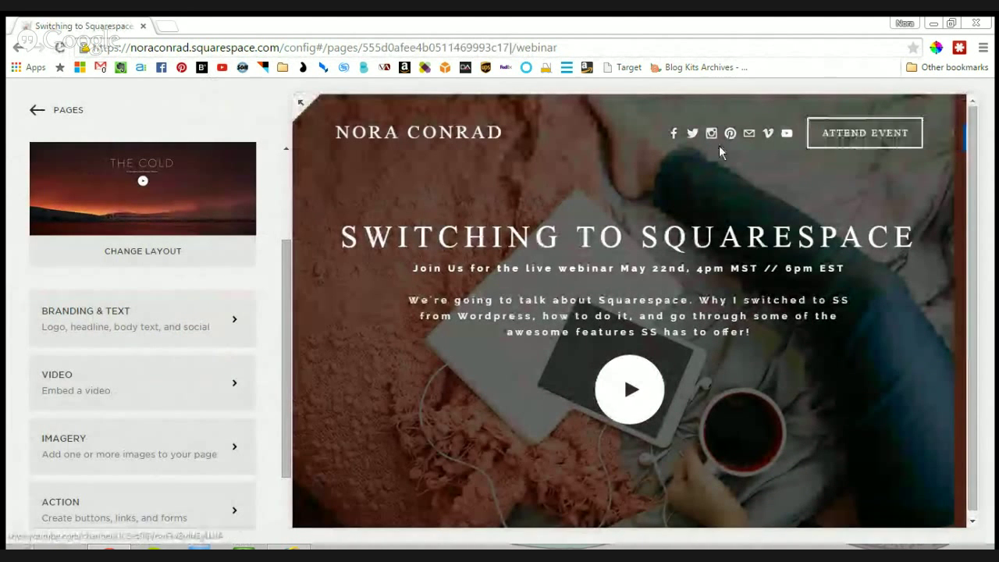
Return to the page list and view the new page types for the Not Linked section, including Folder, without deleting DIY Brand
click(32, 112)
scroll(154, 205, up, 2)
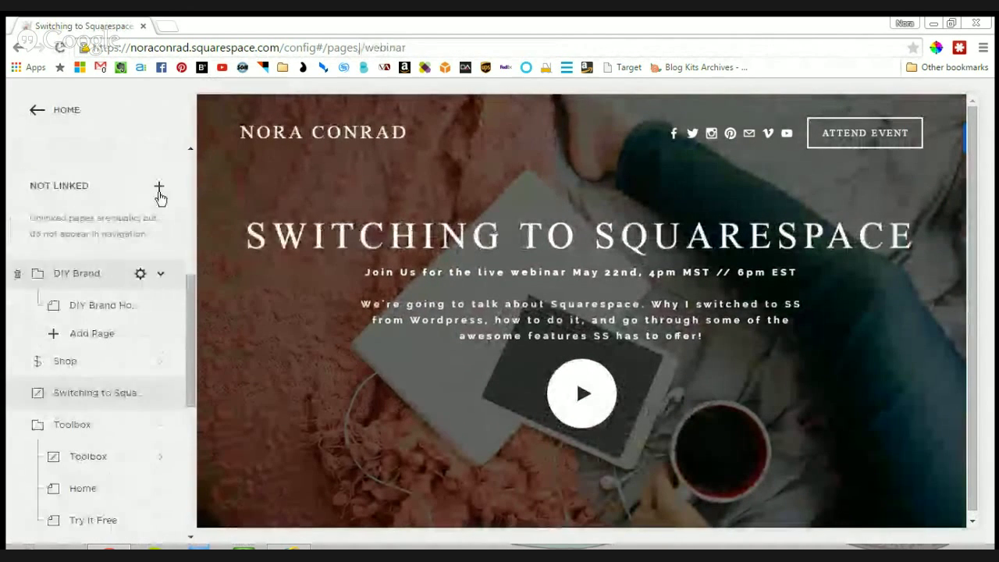
click(161, 185)
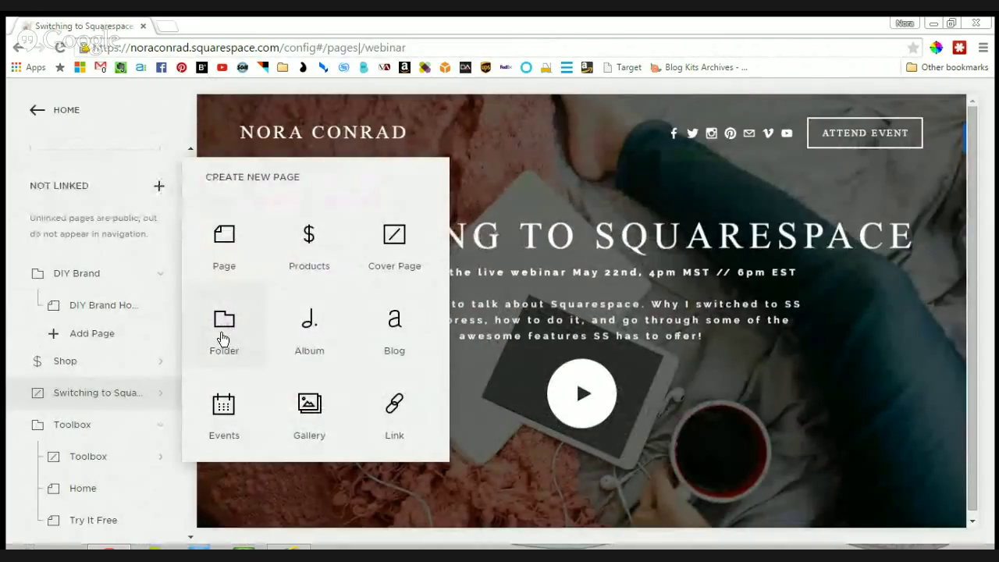
click(11, 273)
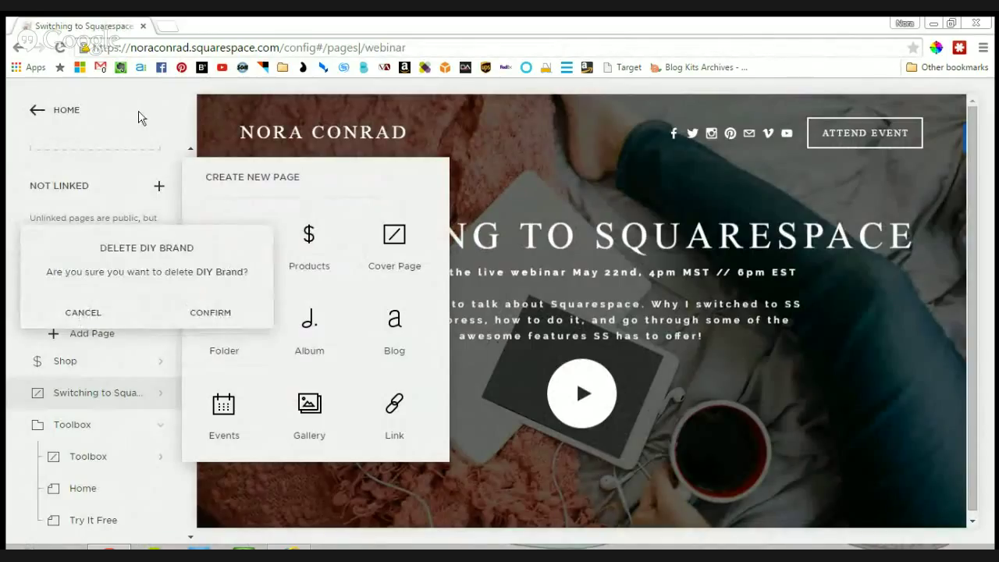
key(Escape)
Examine the Toolbox folder and its nested pages in the Not Linked section, leaving its name as is
scroll(137, 280, down, 3)
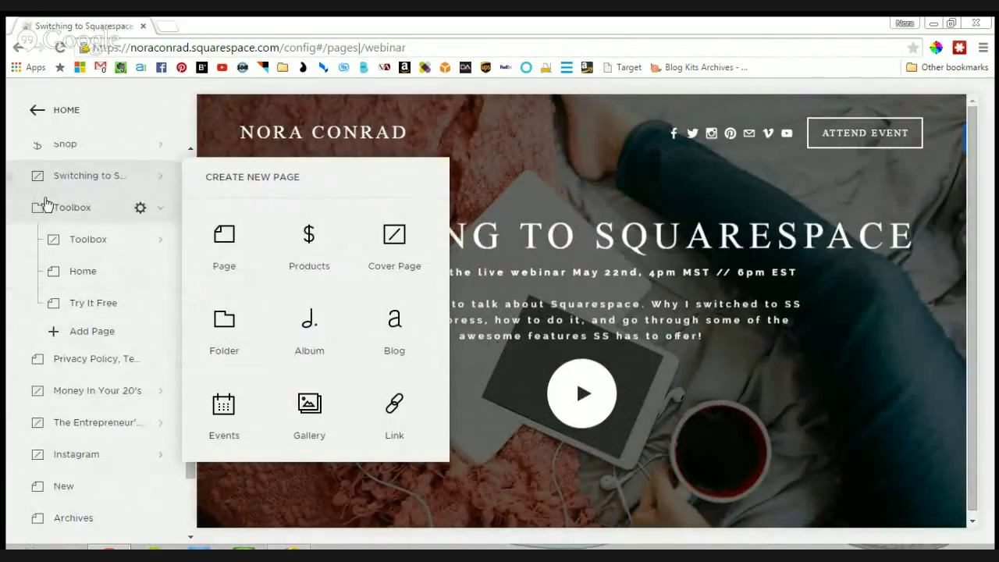
double_click(113, 214)
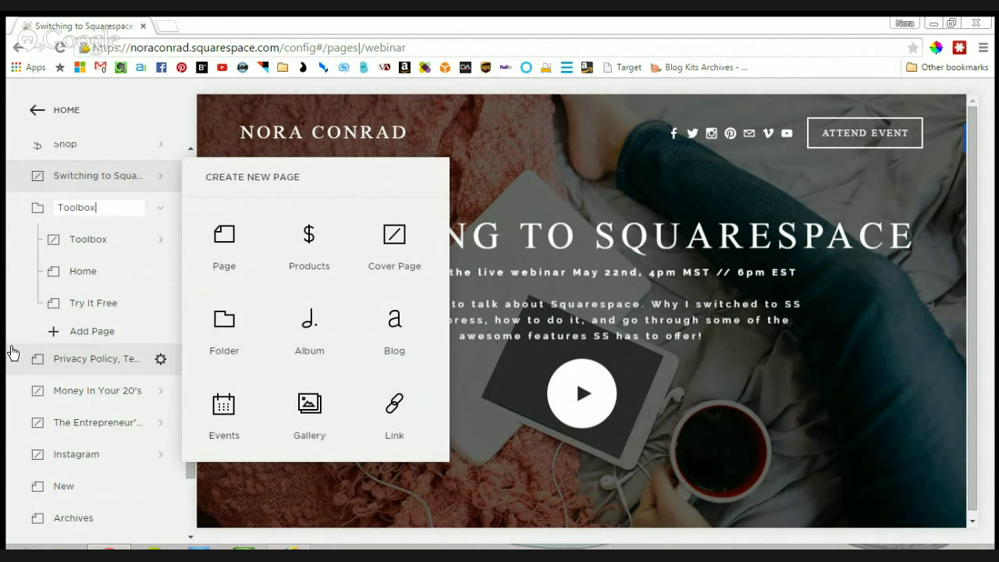
click(160, 358)
click(113, 394)
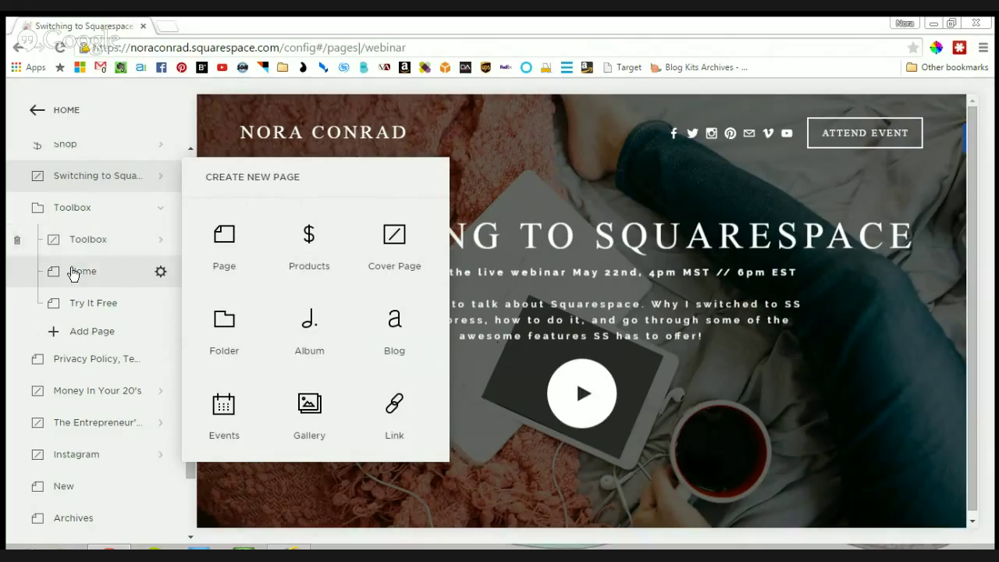
mouse_move(91, 275)
mouse_down()
mouse_move(62, 290)
mouse_move(103, 280)
mouse_up()
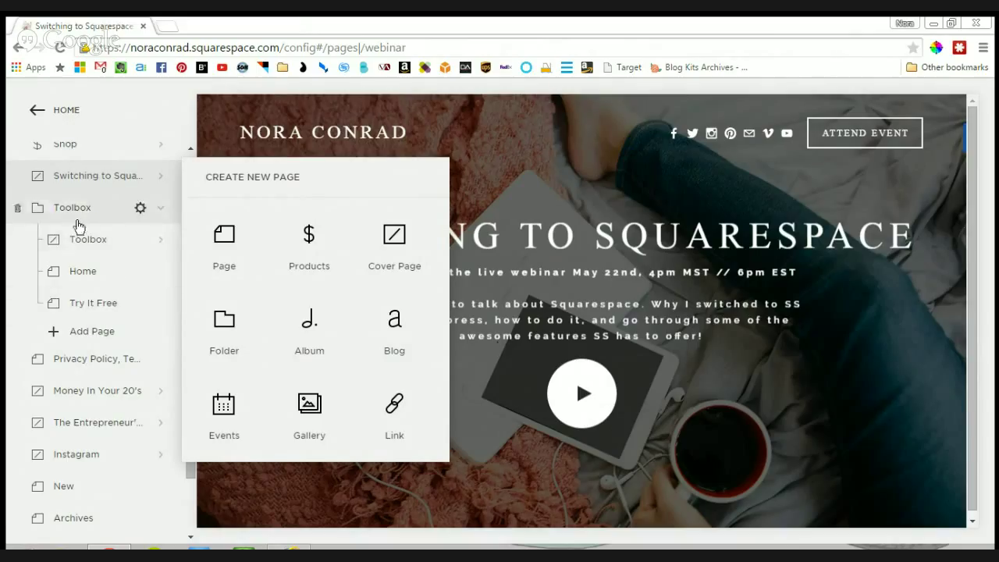
Dismiss the new page choices by reopening the page list, and load the Home blog page in the site preview
scroll(86, 256, up, 4)
scroll(86, 256, down, 3)
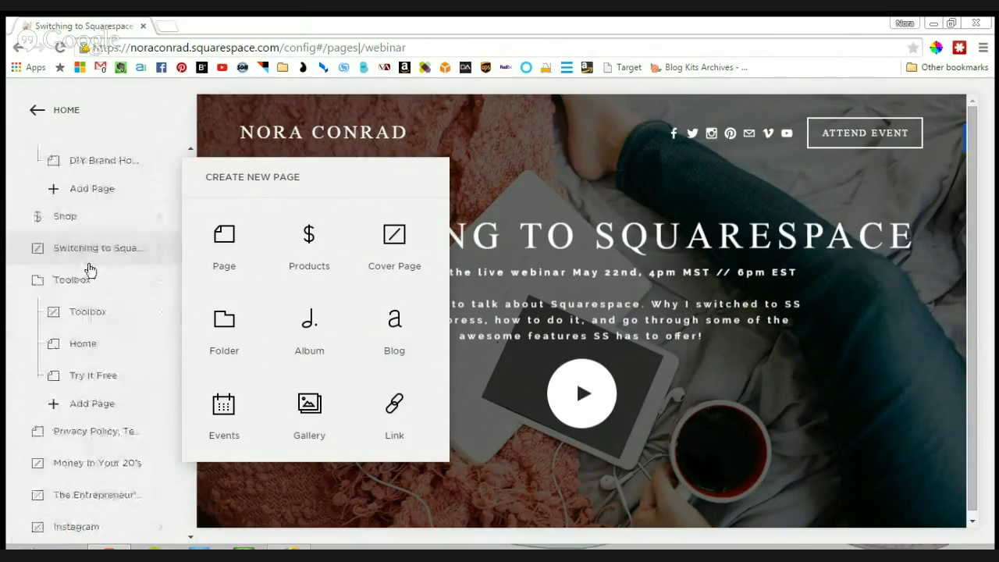
scroll(94, 289, up, 7)
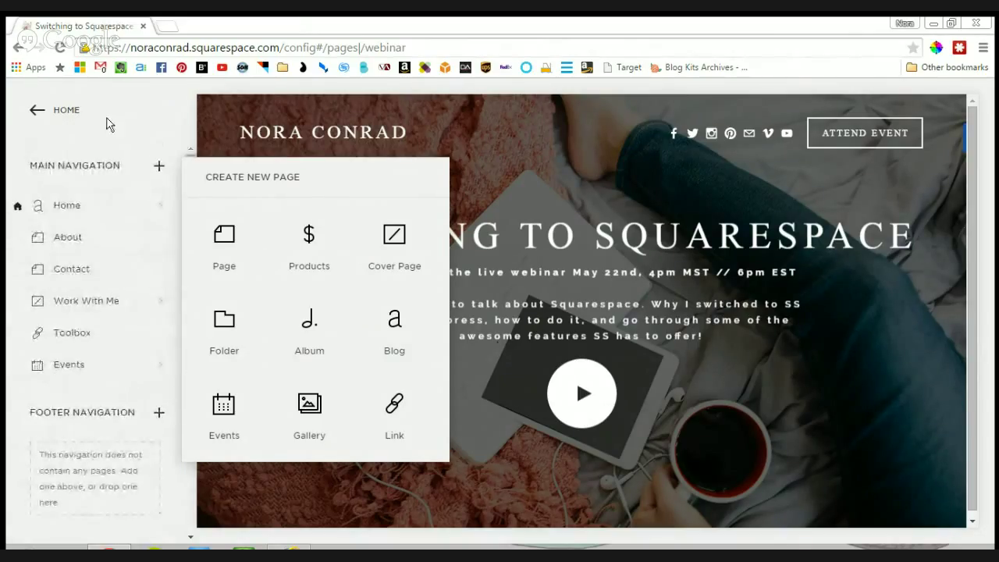
click(75, 110)
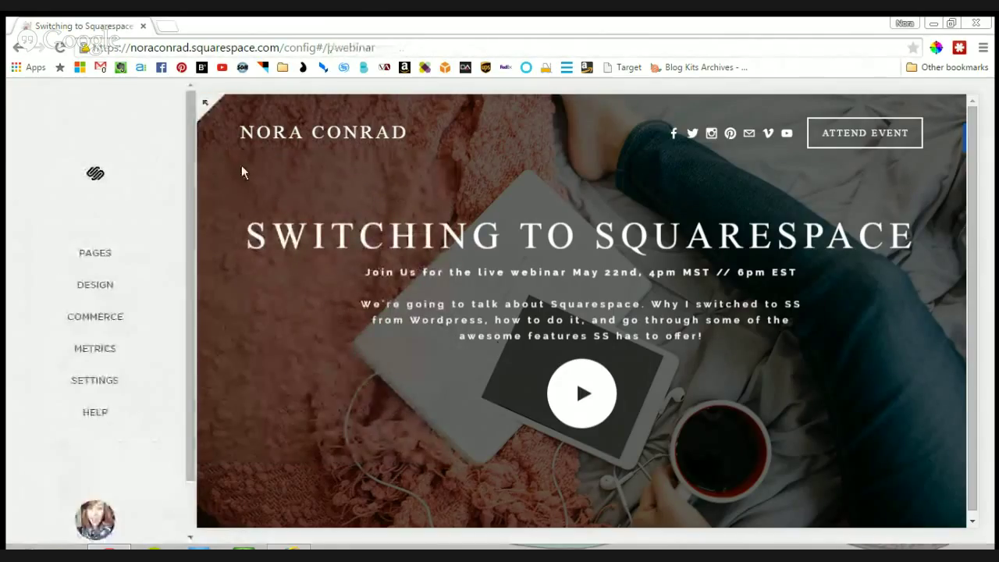
click(128, 259)
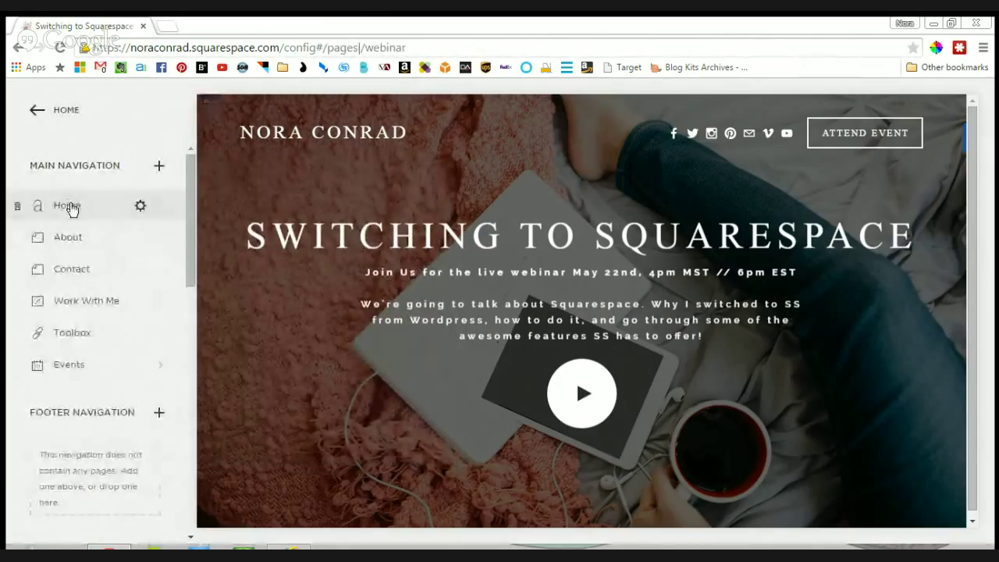
click(174, 216)
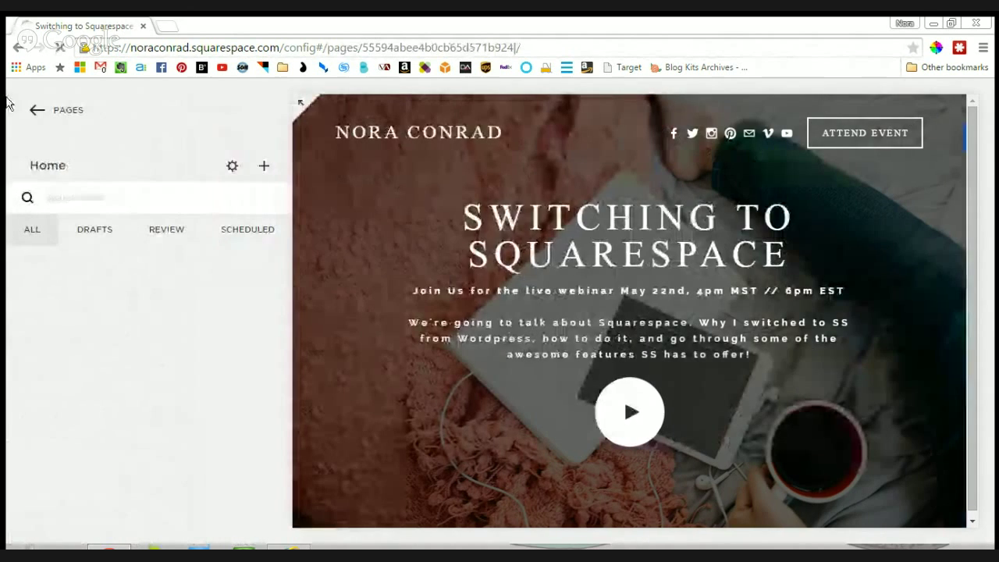
click(37, 112)
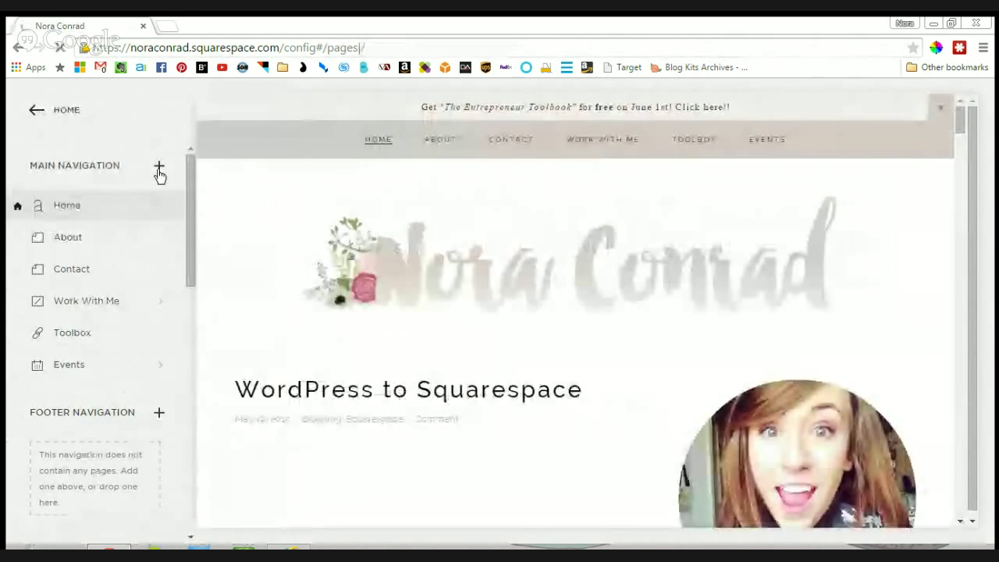
Create a folder named Home in the main navigation
click(159, 170)
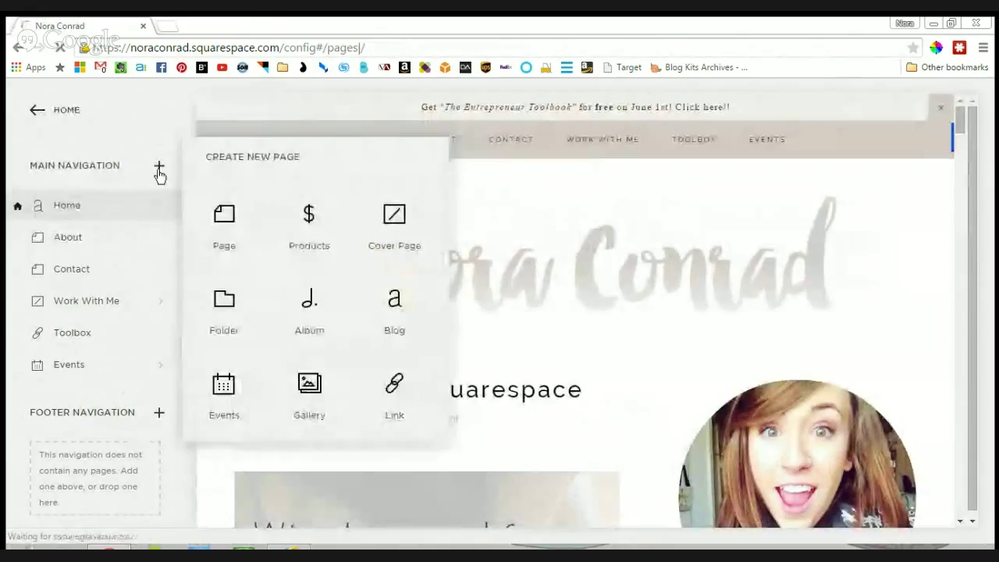
click(224, 306)
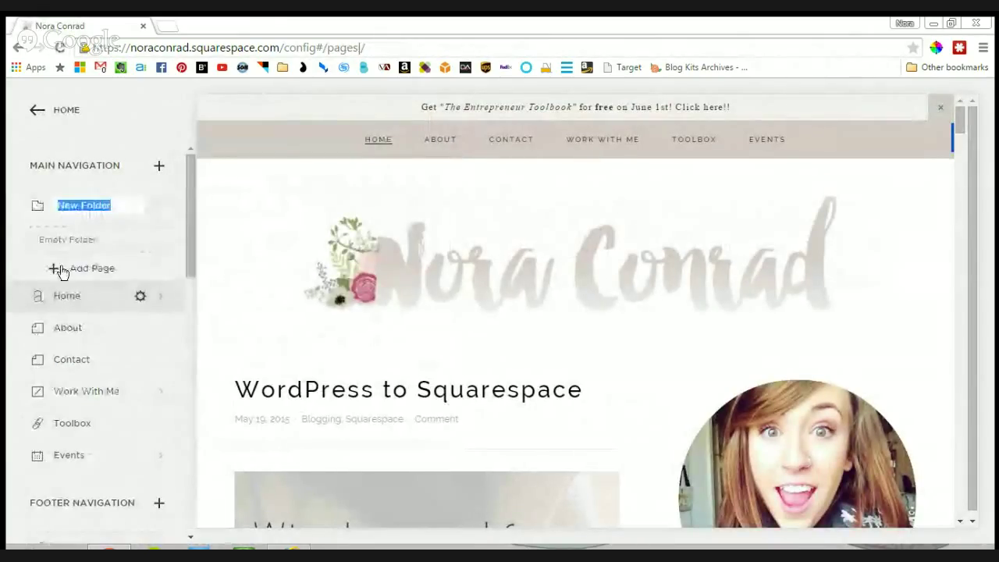
text(Home)
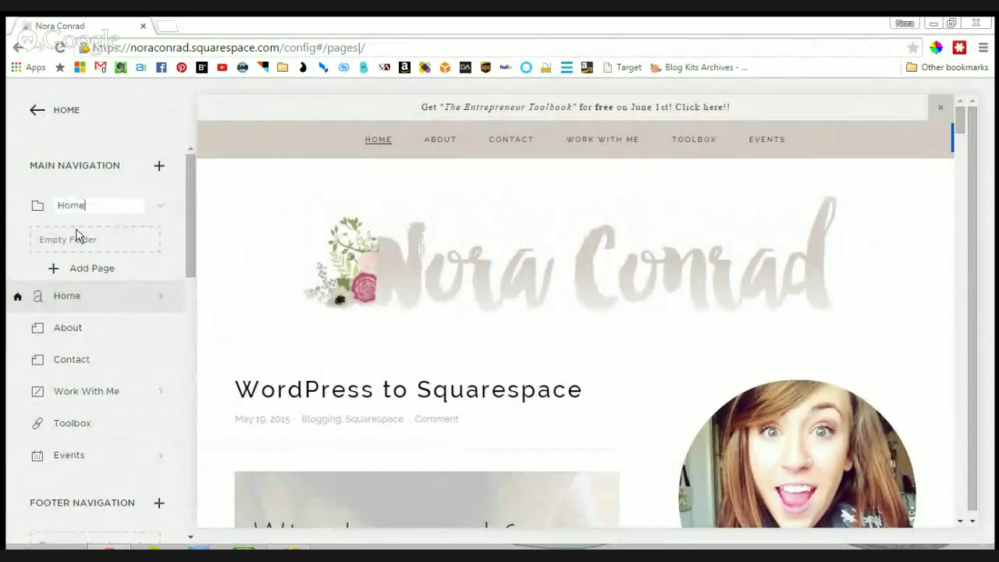
Move the Home blog and About page into the new folder and view its dropdown in the site preview
drag(68, 296, 106, 241)
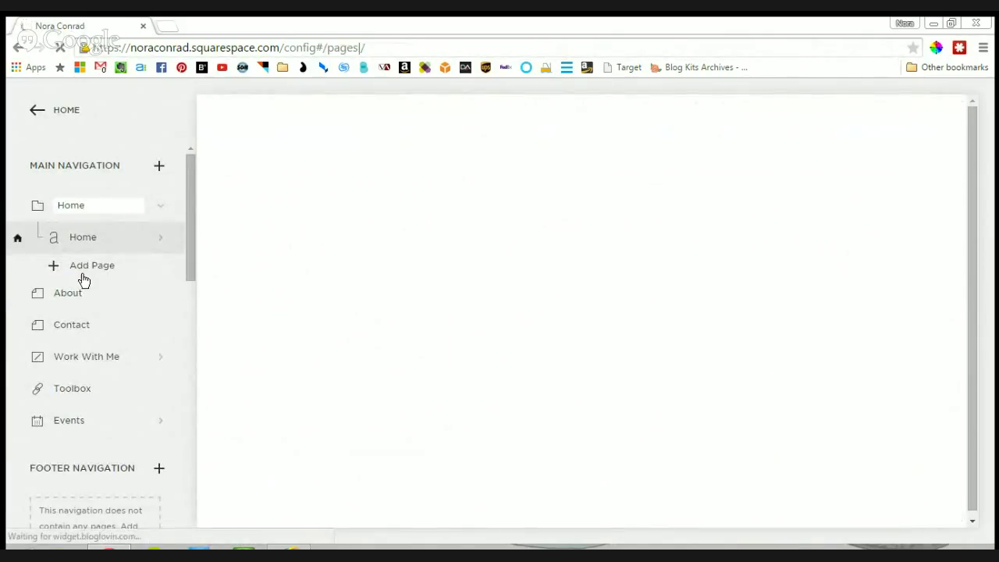
mouse_move(63, 304)
mouse_down()
mouse_move(108, 263)
mouse_move(54, 308)
mouse_up()
drag(127, 278, 100, 251)
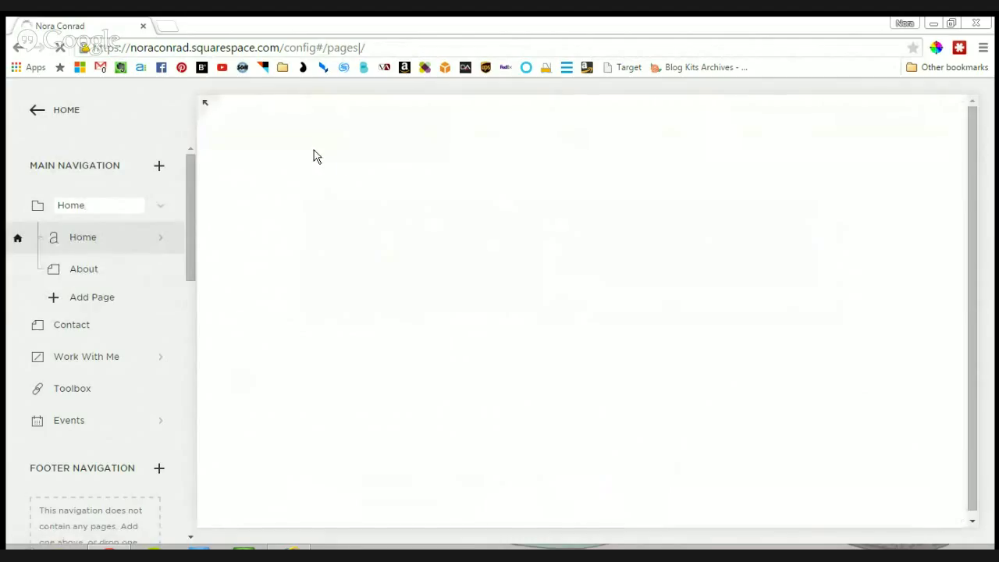
mouse_move(403, 116)
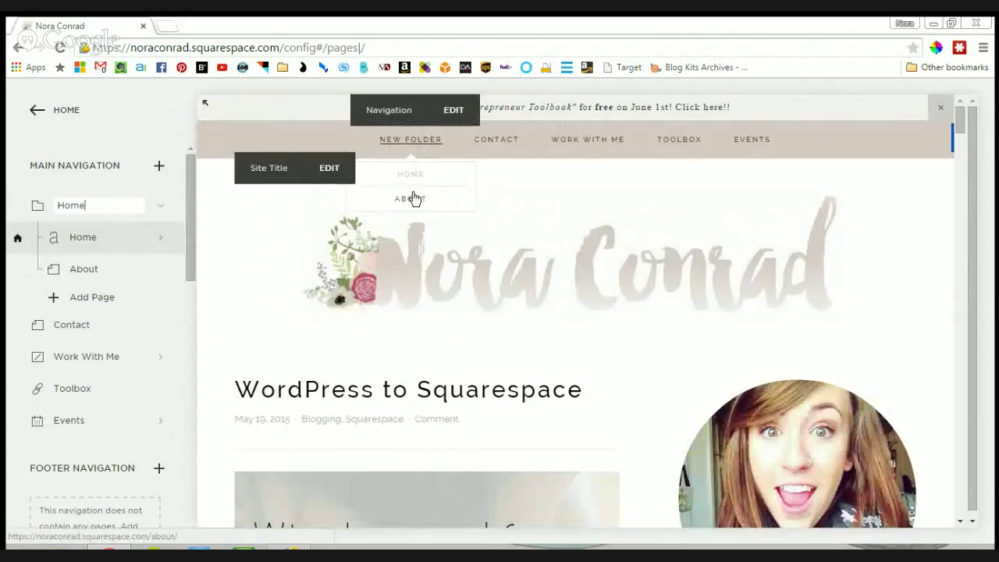
Move the About page and Home blog out of the Home folder, and delete the emptied folder
drag(83, 268, 110, 298)
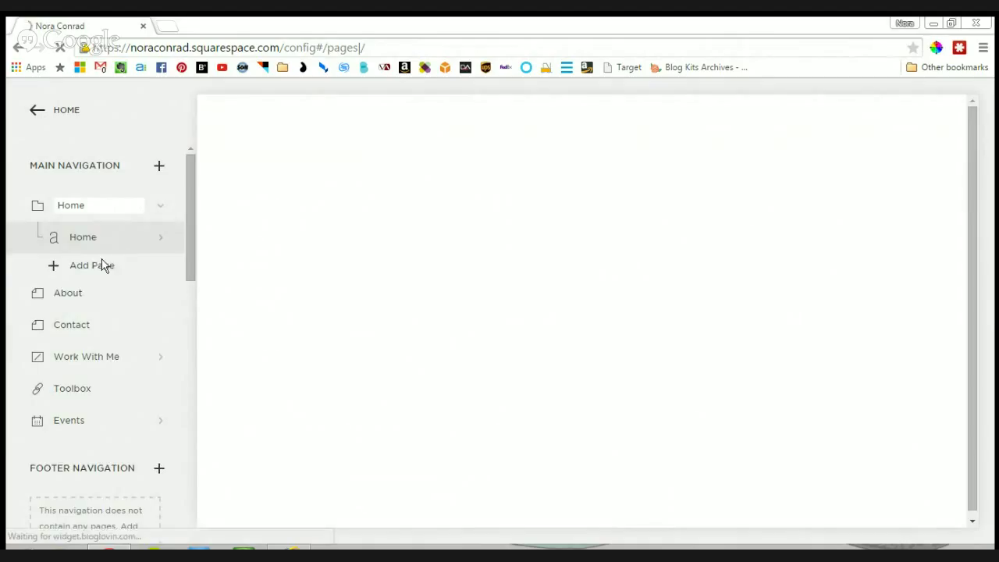
drag(96, 241, 82, 279)
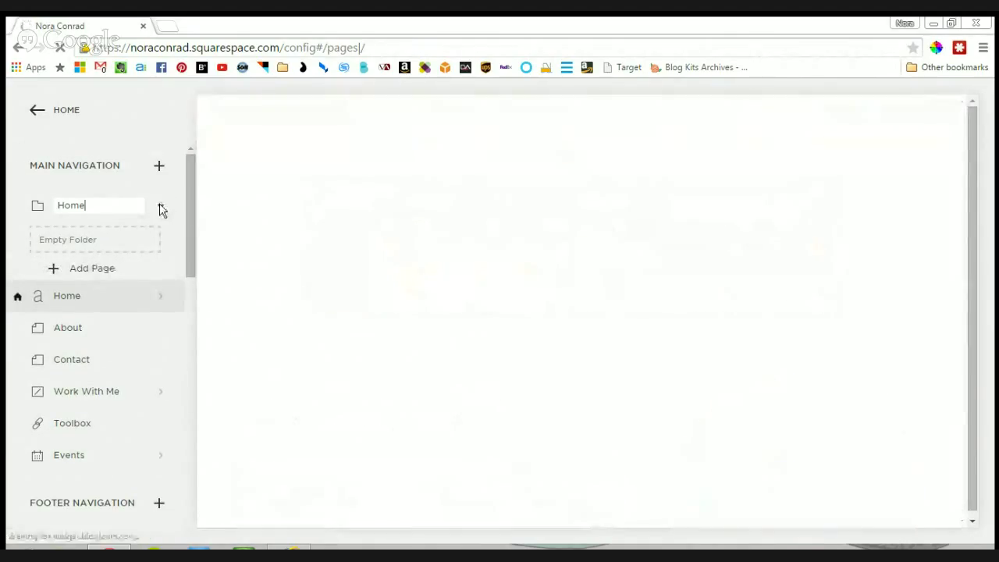
click(160, 206)
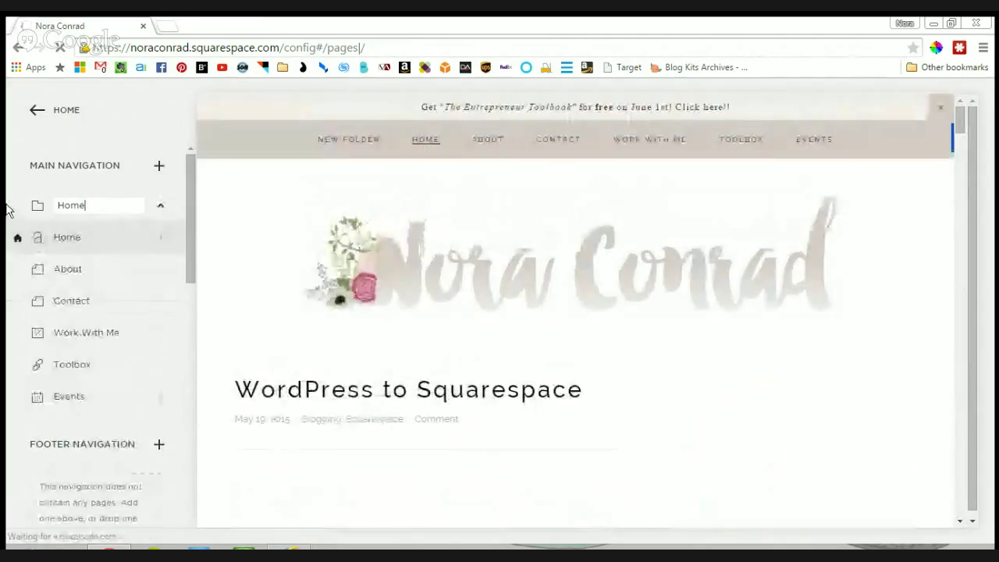
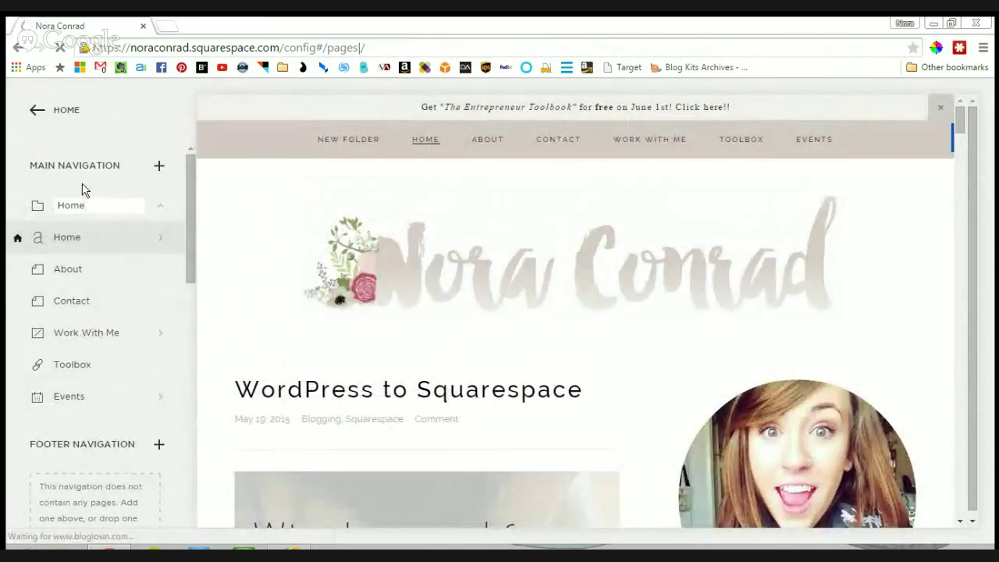
key(Return)
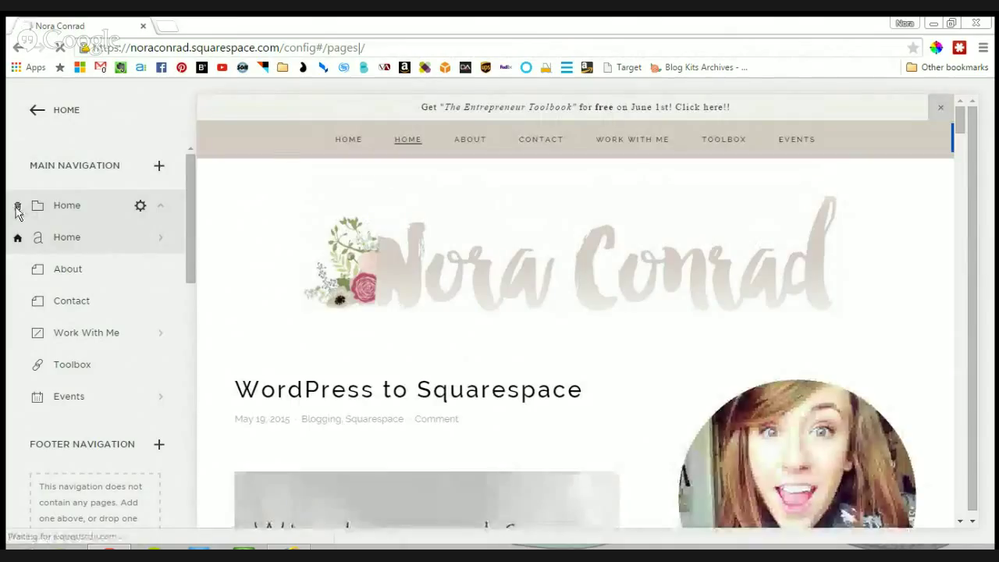
click(17, 209)
click(195, 251)
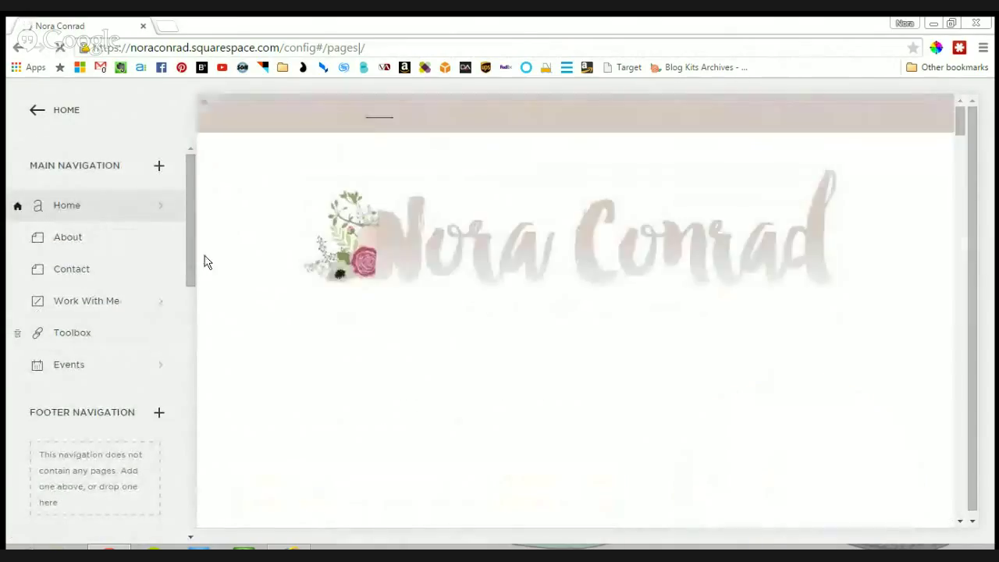
View the Deleted Pages list and return to the main navigation in the page list
scroll(183, 499, down, 10)
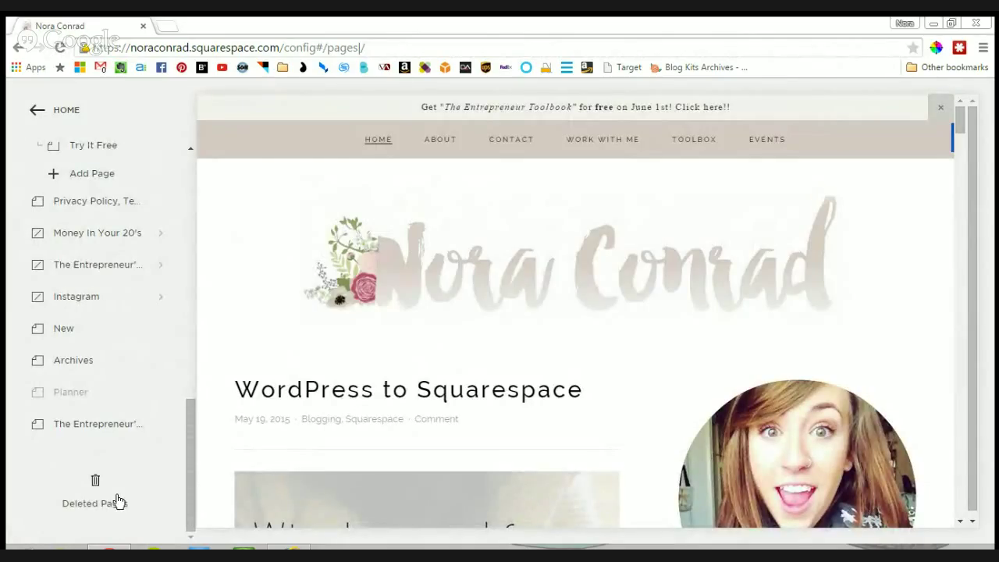
click(168, 451)
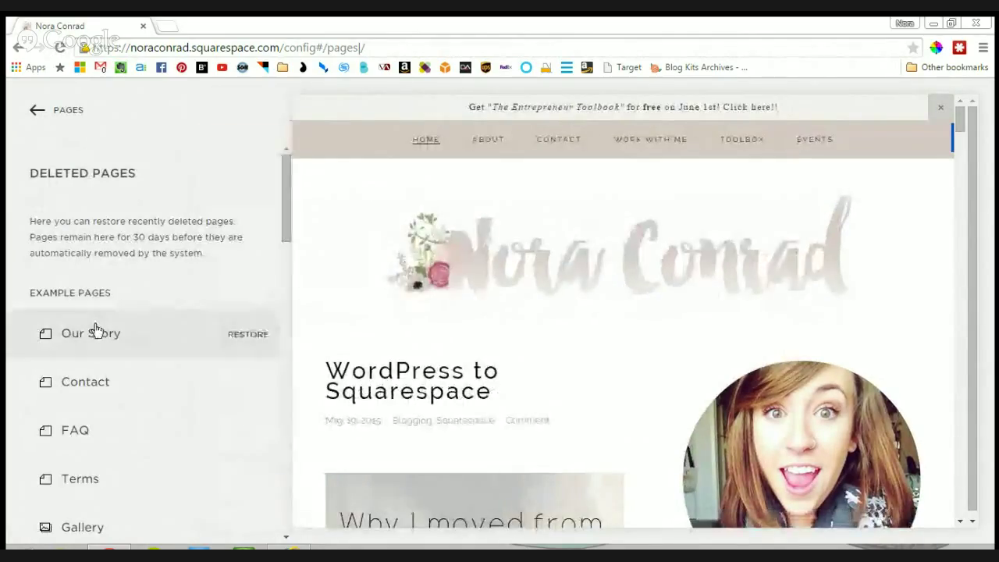
click(51, 116)
scroll(141, 328, up, 10)
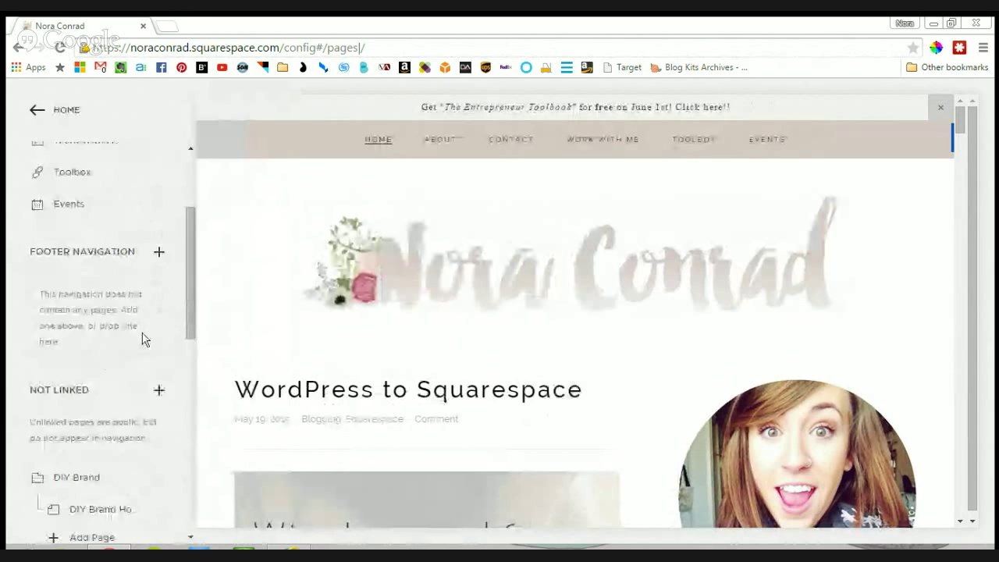
Create an album page in the main navigation, keeping its default name
click(159, 167)
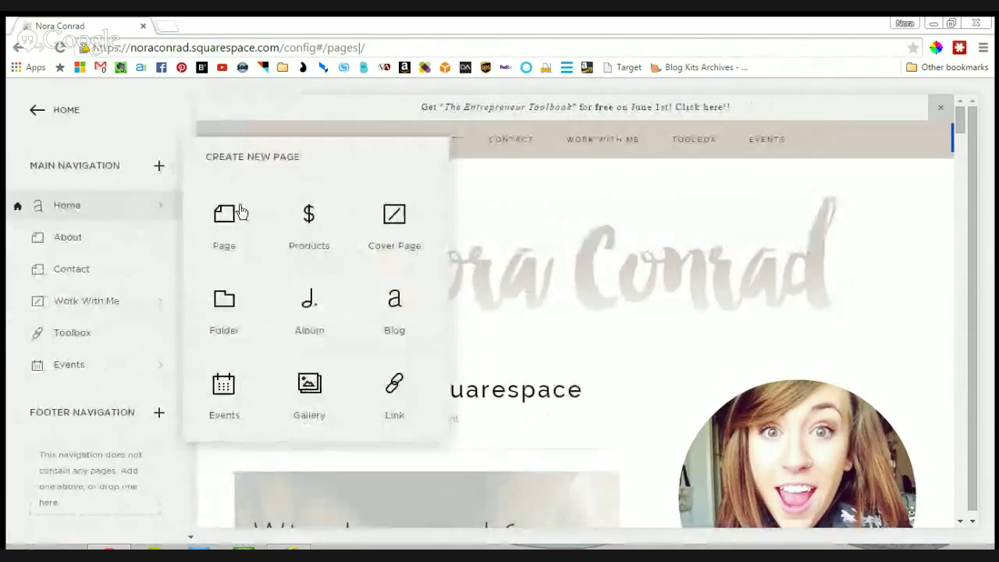
click(328, 337)
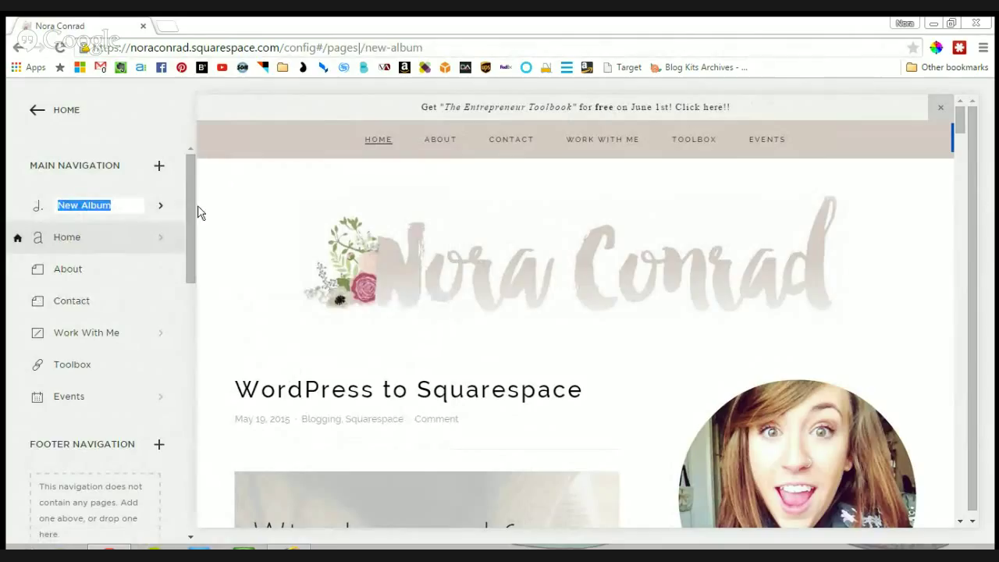
key(Return)
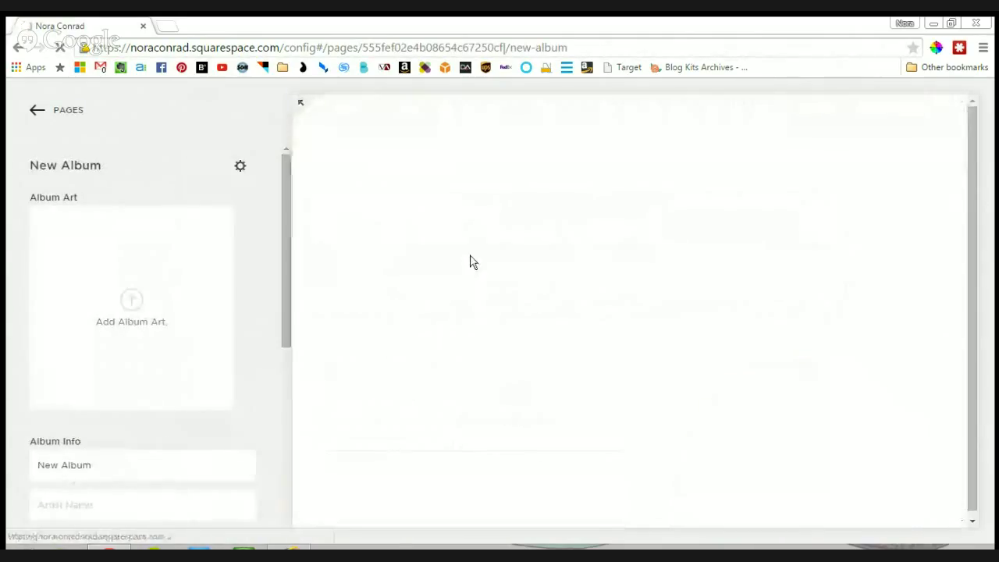
Examine the new album's art, info, description and tracks sections together with its player in the site preview
scroll(174, 254, down, 2)
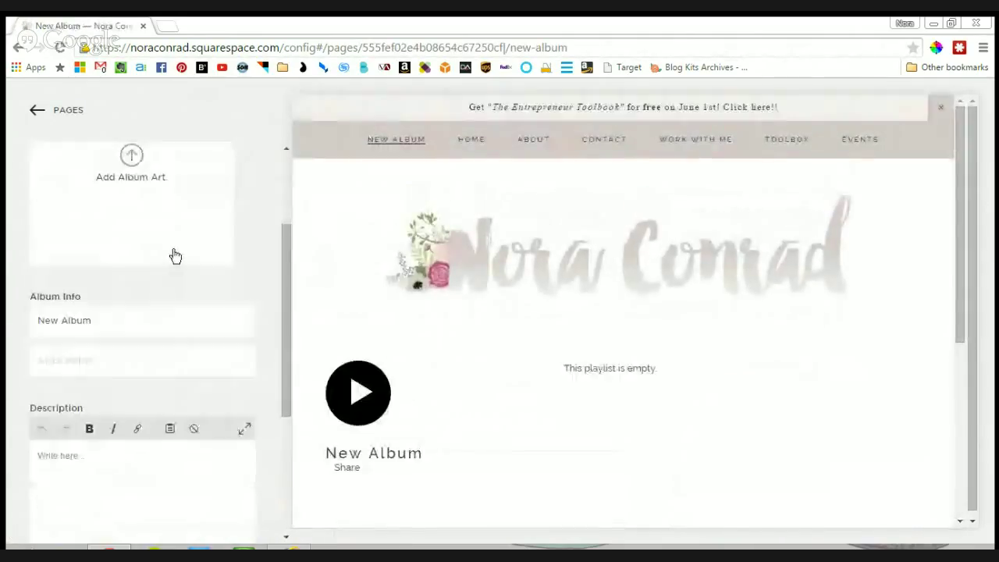
scroll(499, 406, down, 2)
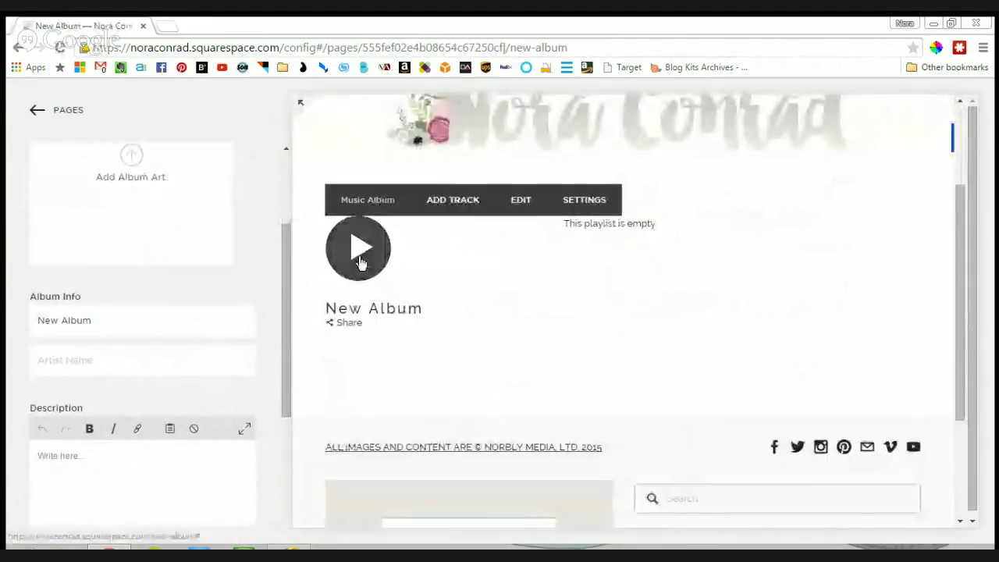
scroll(785, 375, down, 2)
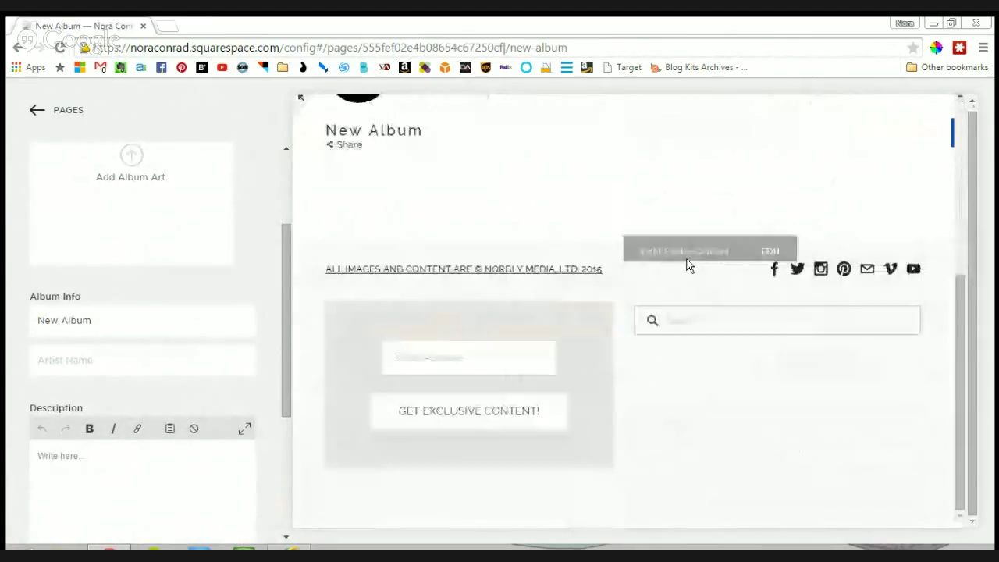
scroll(495, 239, up, 2)
scroll(153, 298, down, 3)
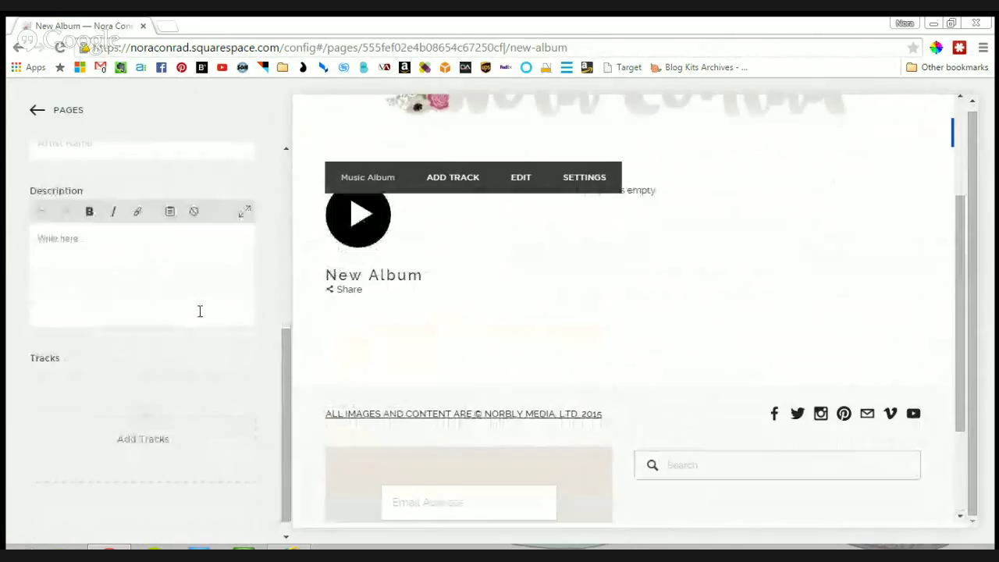
scroll(125, 225, up, 5)
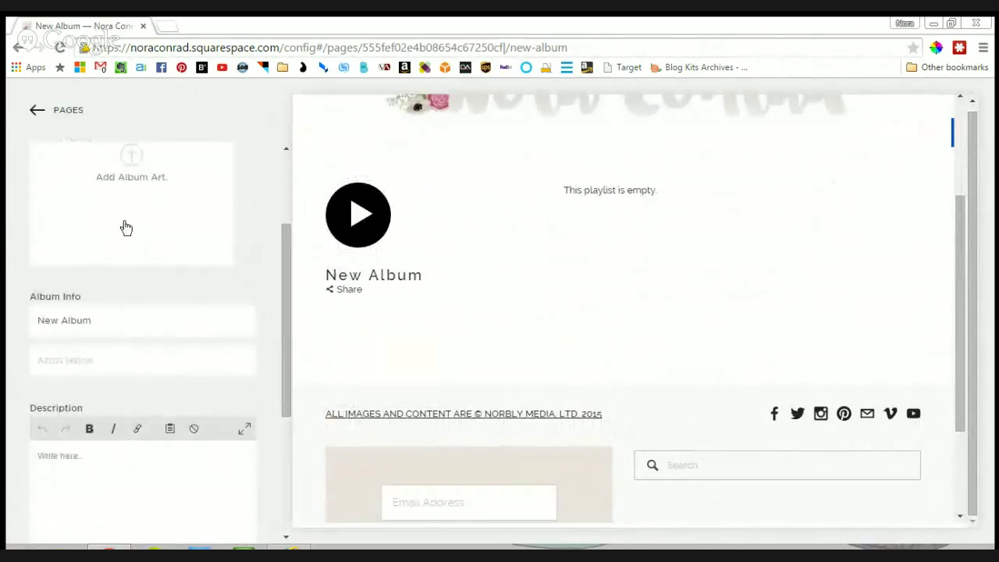
scroll(571, 298, up, 3)
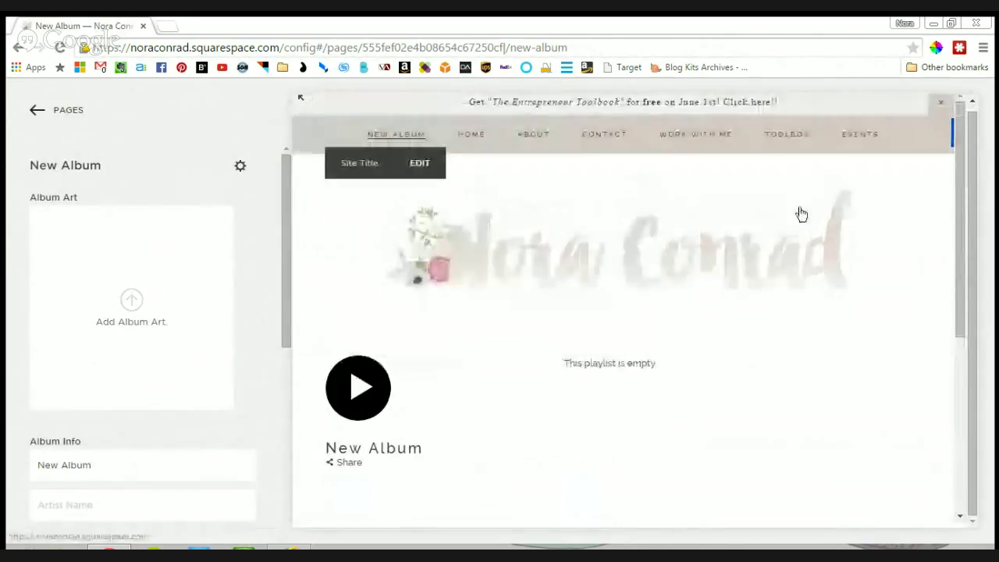
Return to the page list and delete the new album page from the main navigation
click(45, 121)
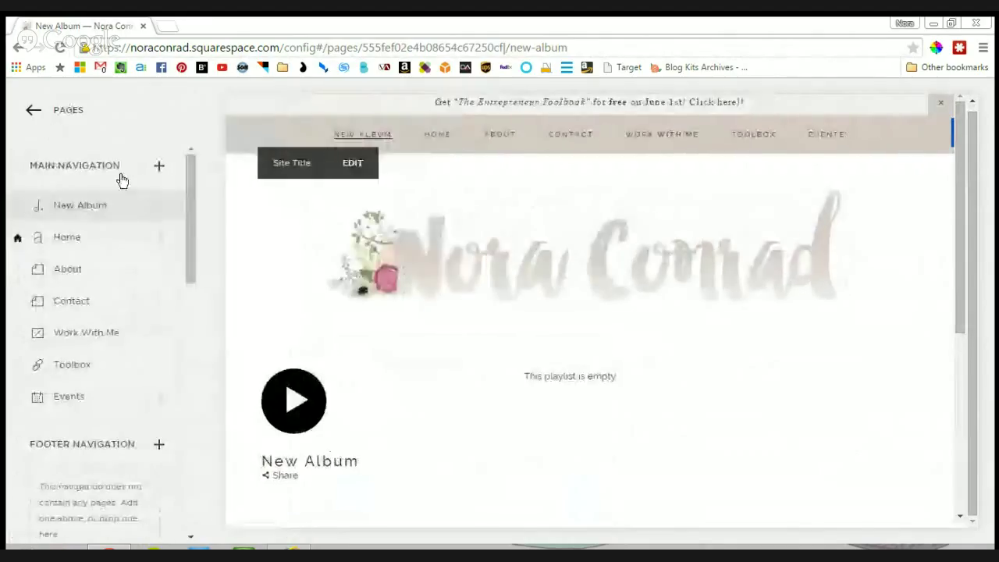
click(18, 209)
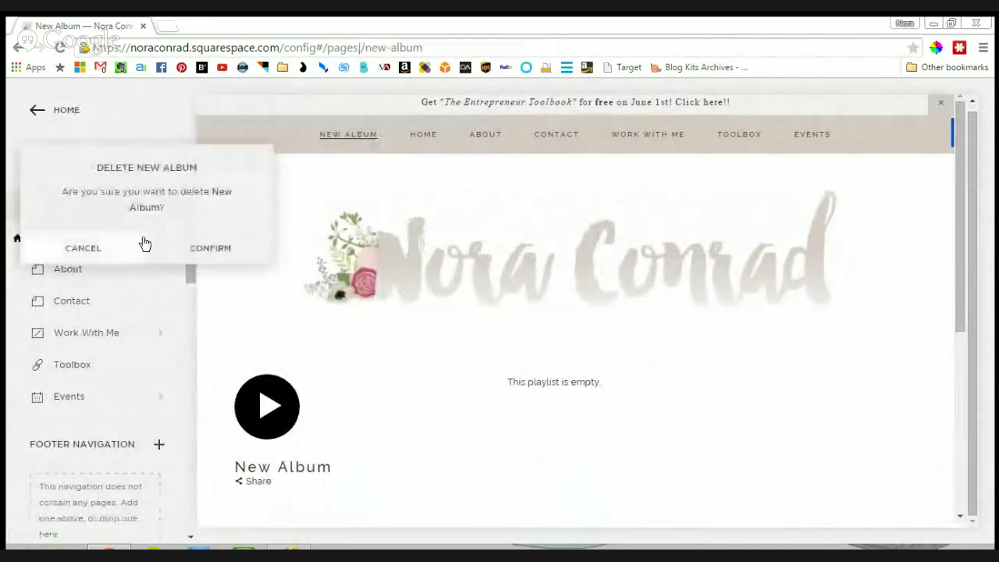
click(205, 247)
View the new page choices, and open the Home blog to look through its list of posts
click(160, 166)
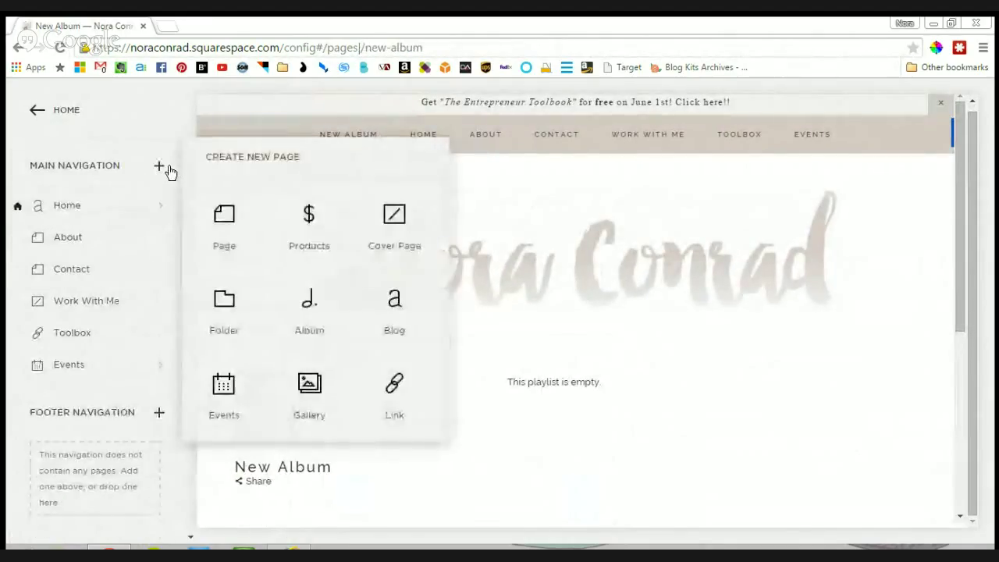
click(123, 205)
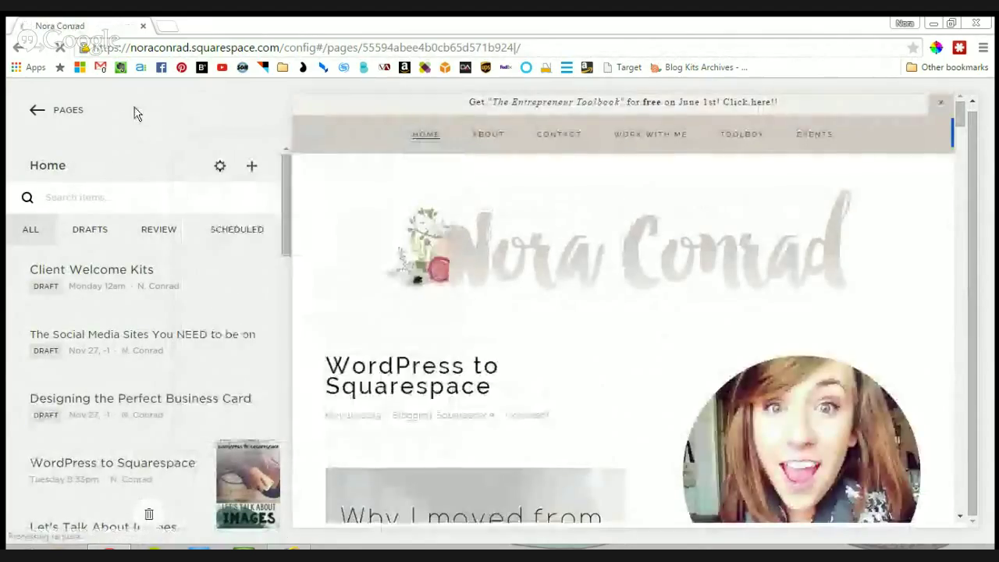
scroll(101, 266, down, 5)
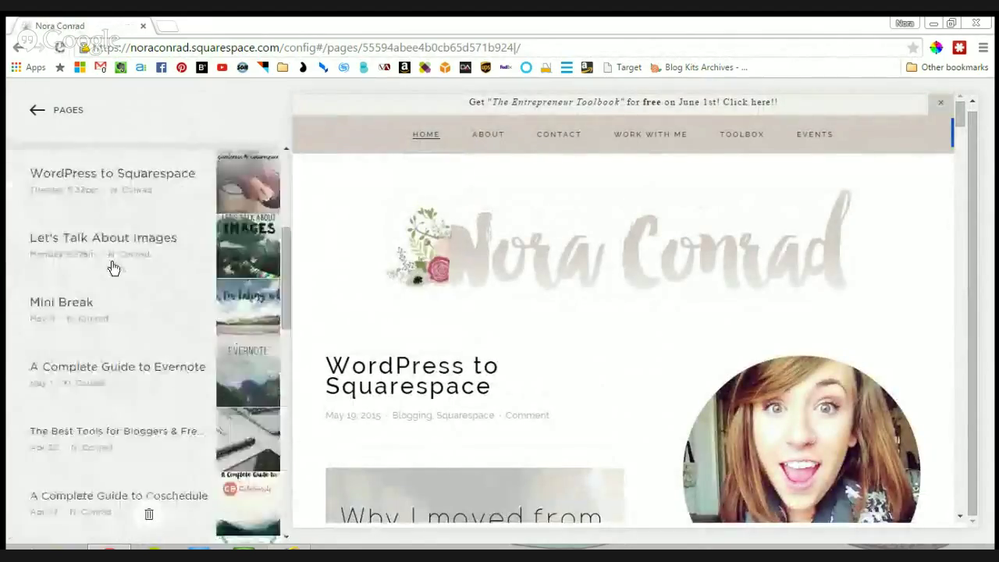
scroll(208, 261, up, 5)
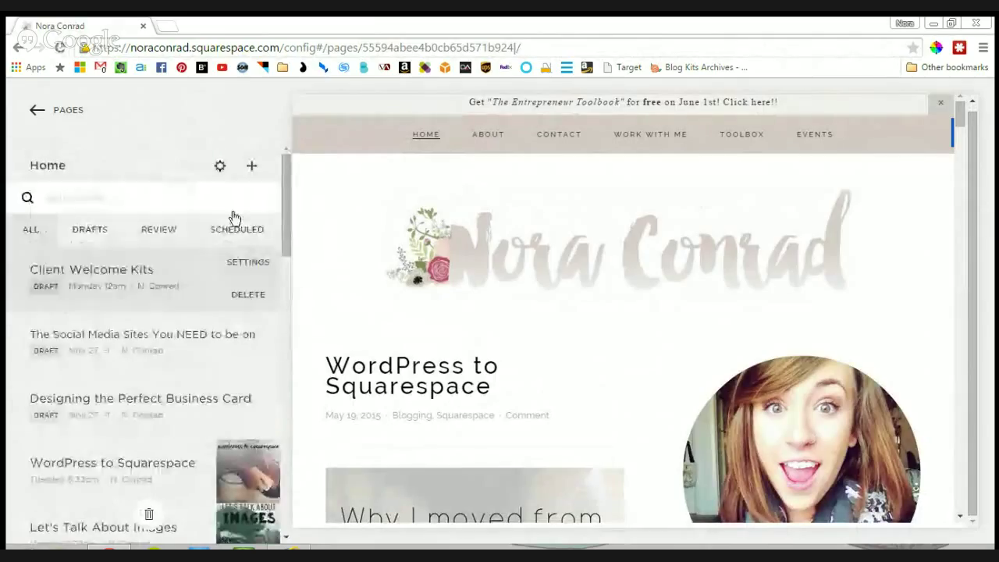
Review the Options, Location and Social settings of the Let's Talk About Images post, save it, and return to the page list
scroll(252, 177, down, 3)
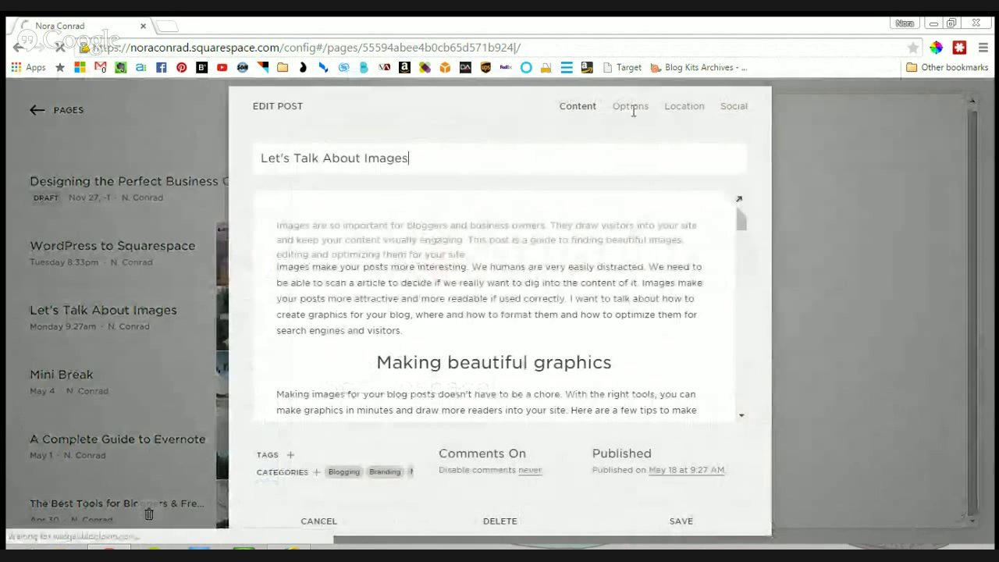
click(631, 111)
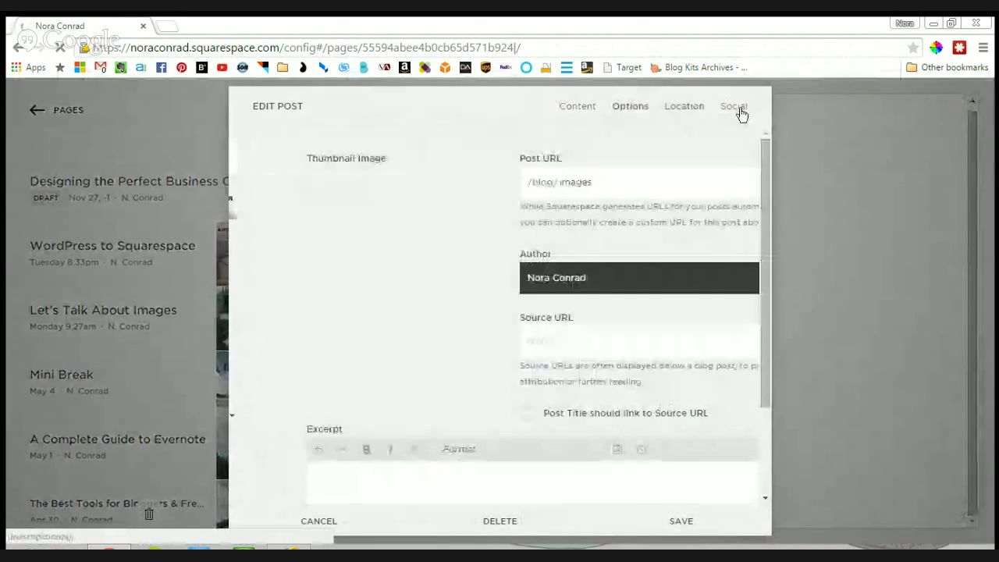
click(684, 106)
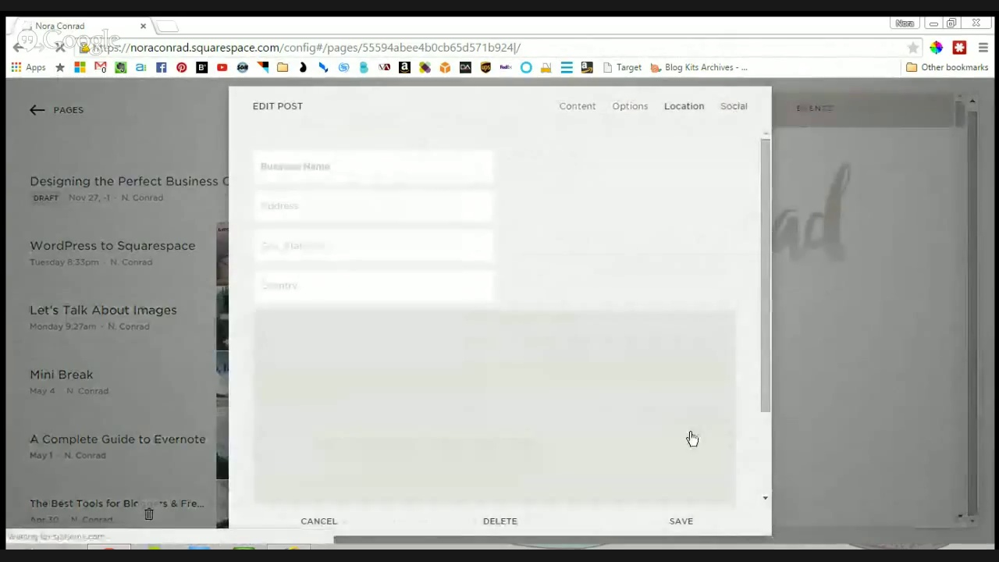
click(733, 107)
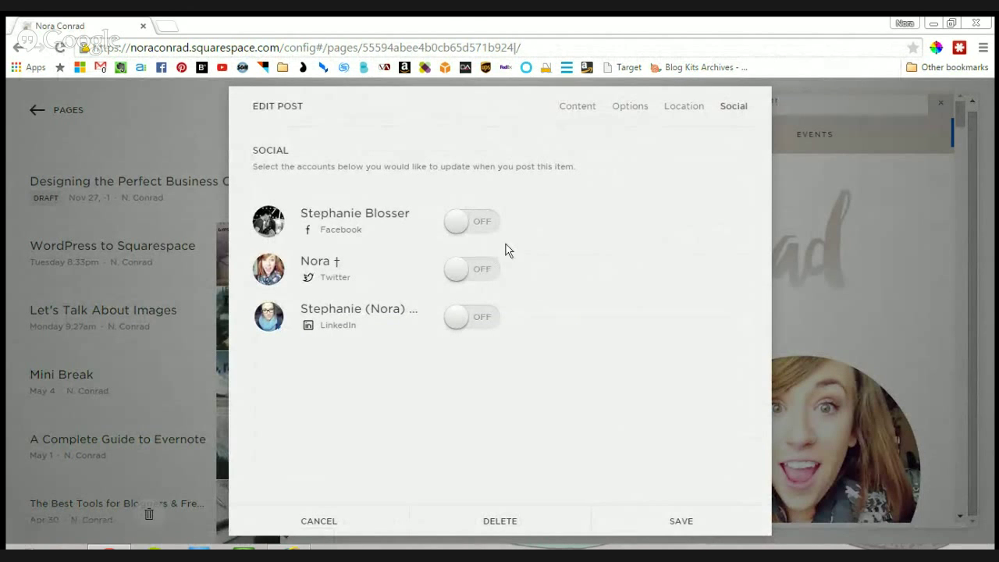
click(688, 524)
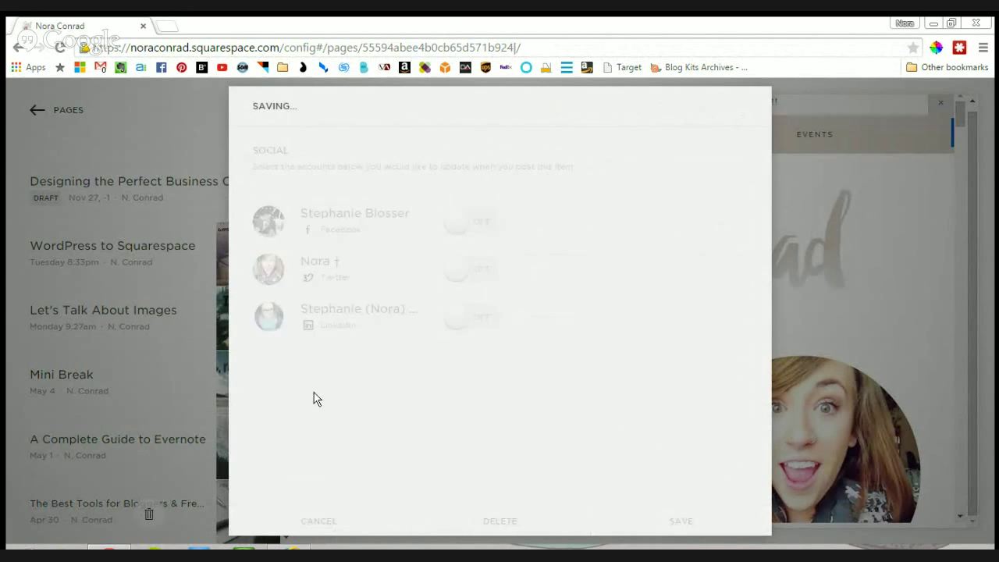
click(243, 304)
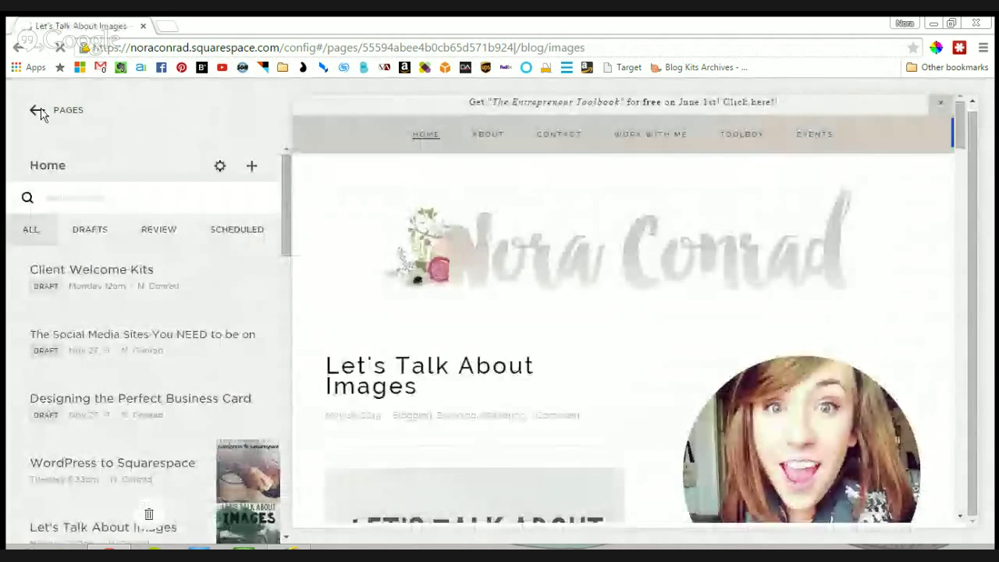
click(39, 111)
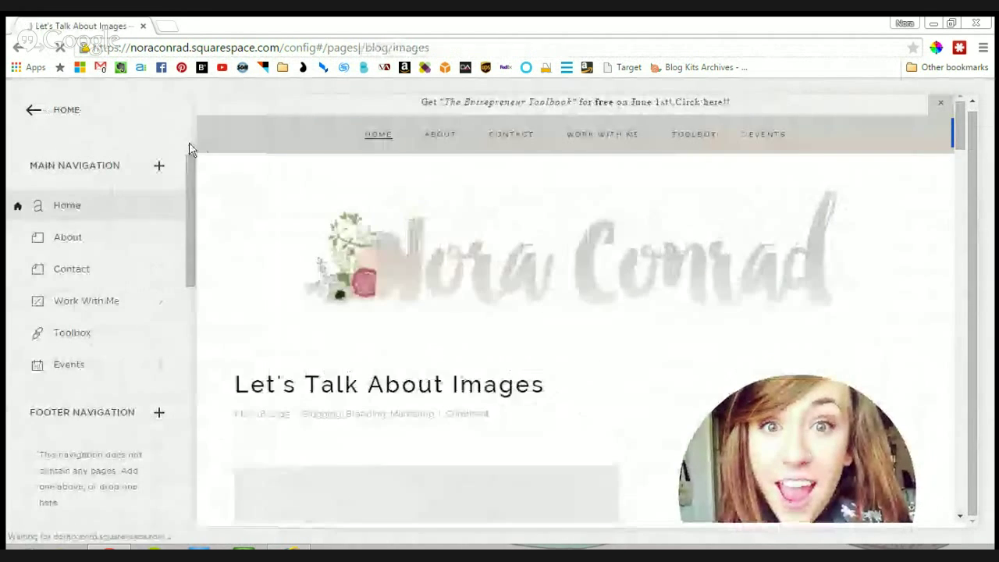
View the new page choices, examine the existing Events page with its webinar event, and return to the page list
click(160, 168)
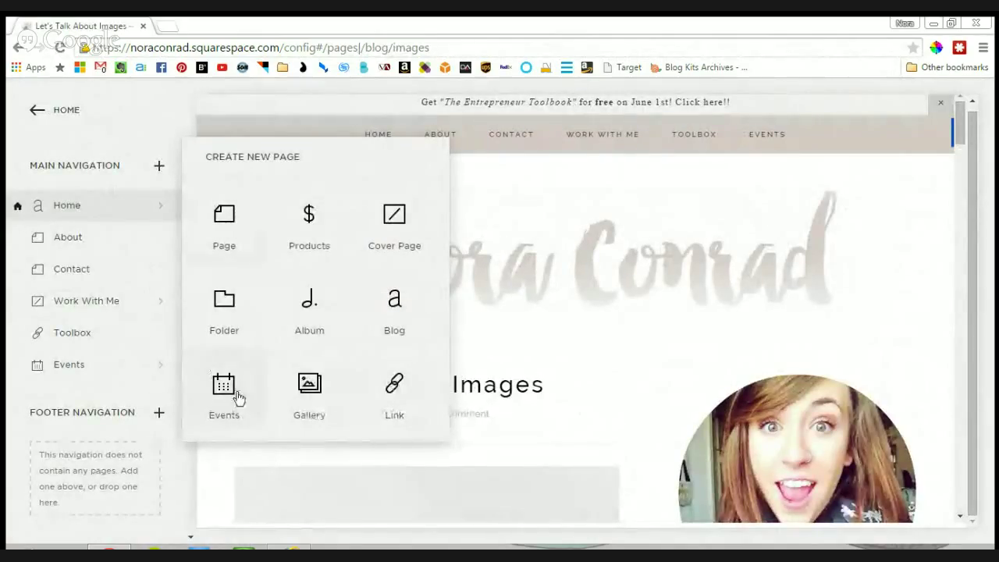
click(99, 367)
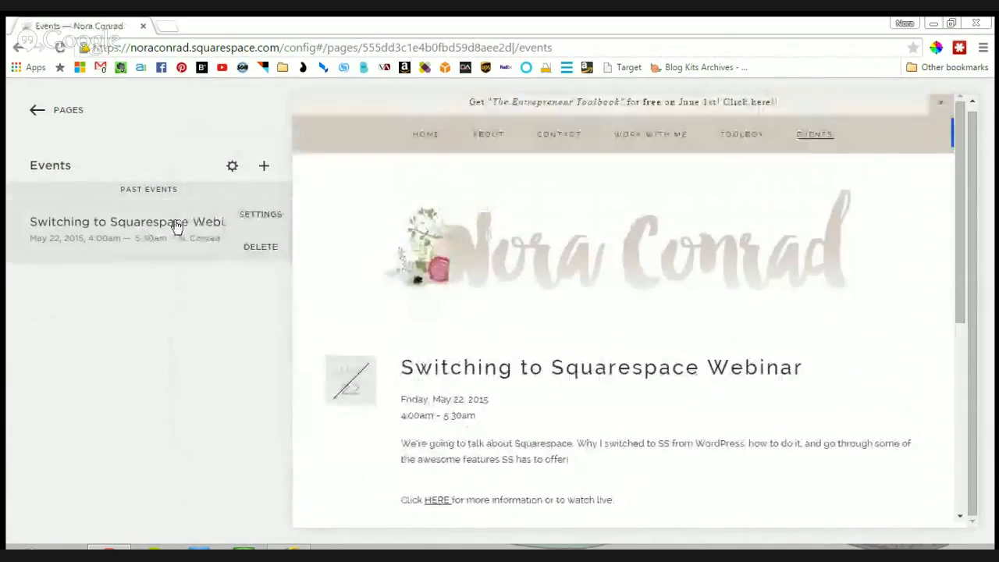
scroll(668, 312, down, 2)
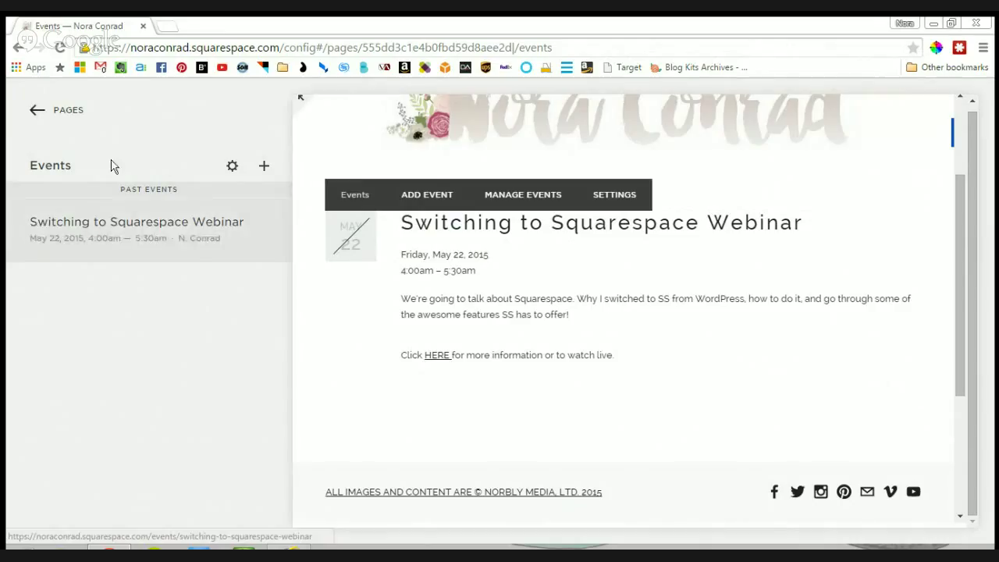
key(Escape)
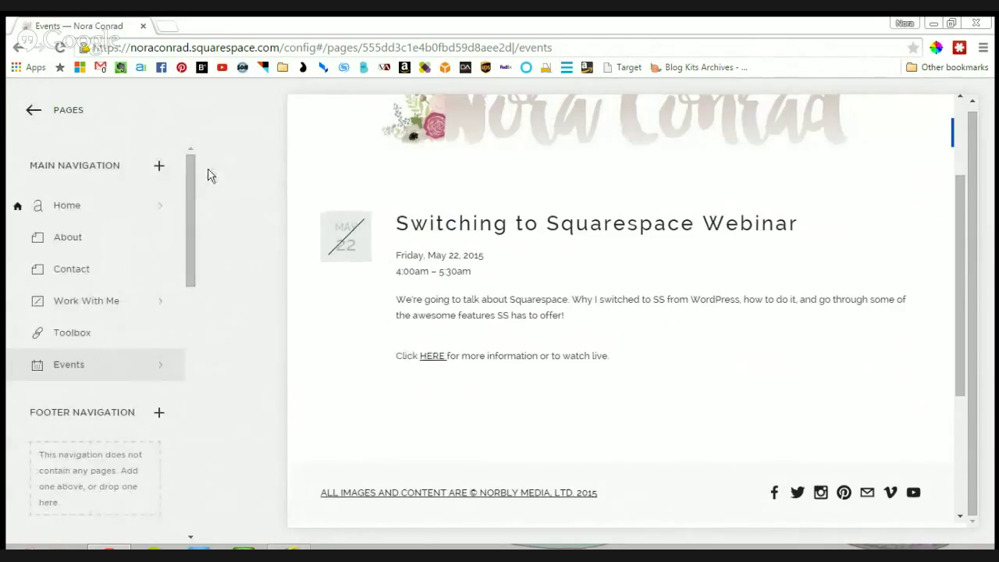
View the new page choices and look through the page list, including the Toolbox link and the unlinked Toolbox folder
click(159, 168)
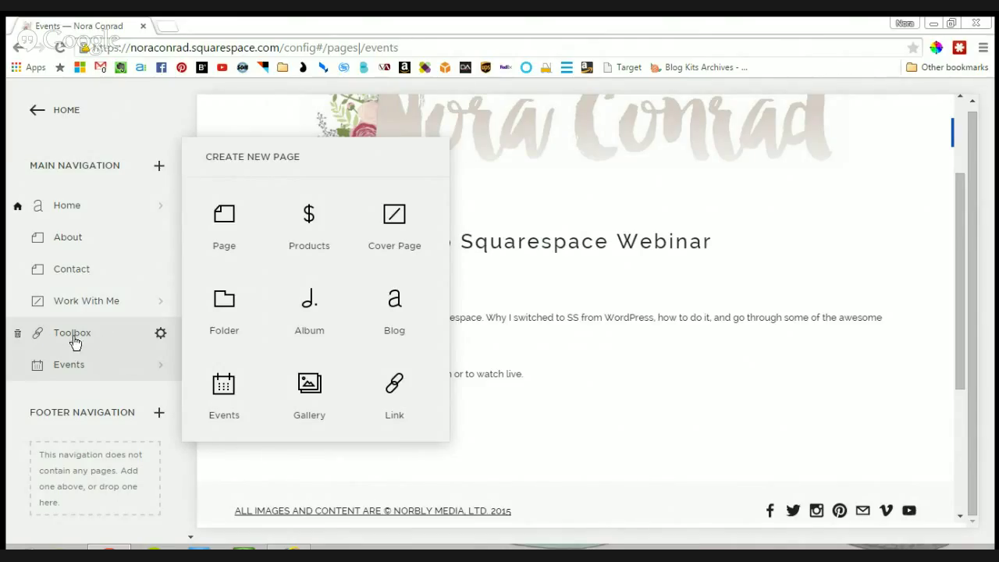
scroll(91, 194, down, 3)
scroll(85, 260, up, 2)
scroll(96, 290, down, 4)
scroll(96, 290, down, 1)
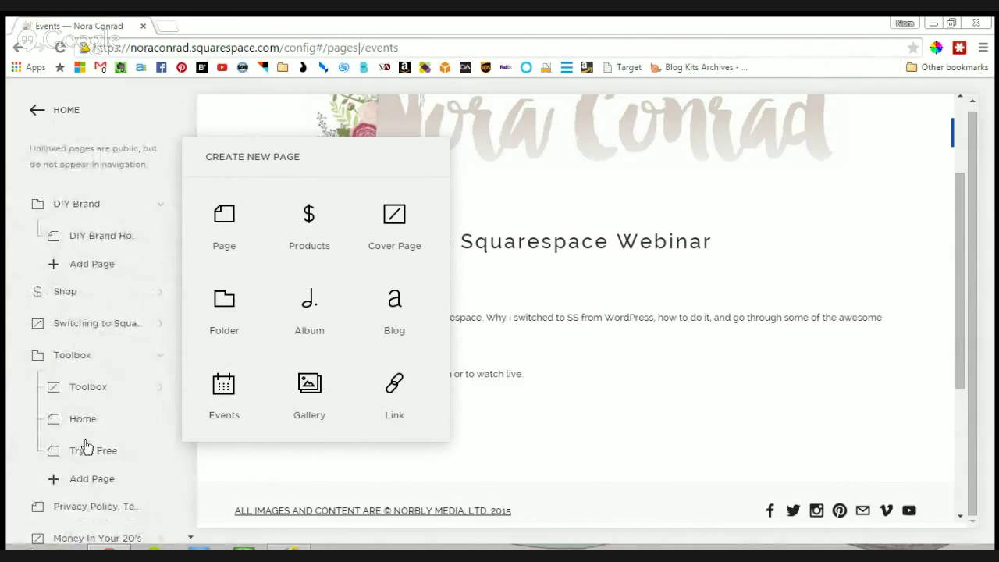
scroll(94, 367, up, 5)
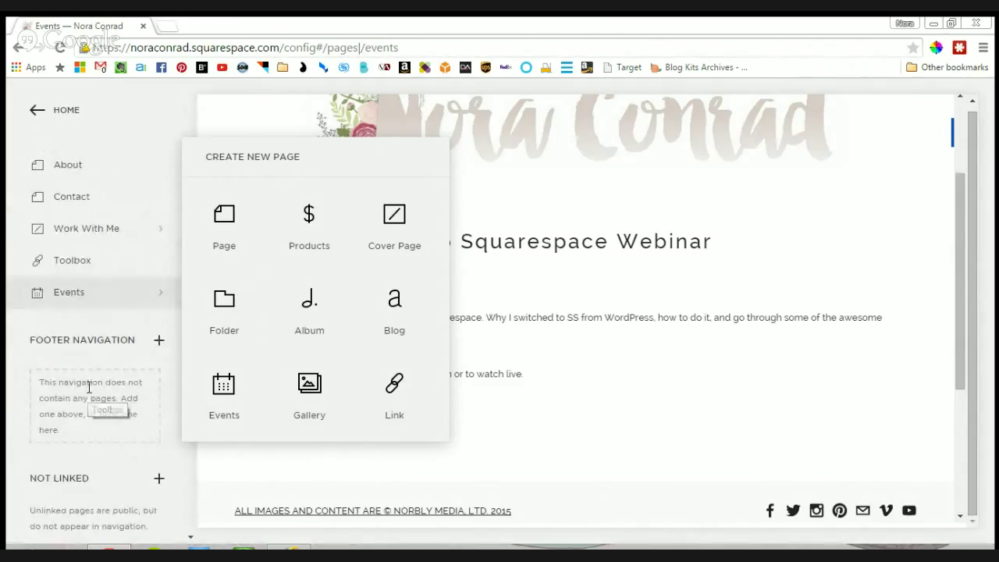
scroll(97, 343, down, 4)
scroll(31, 445, up, 6)
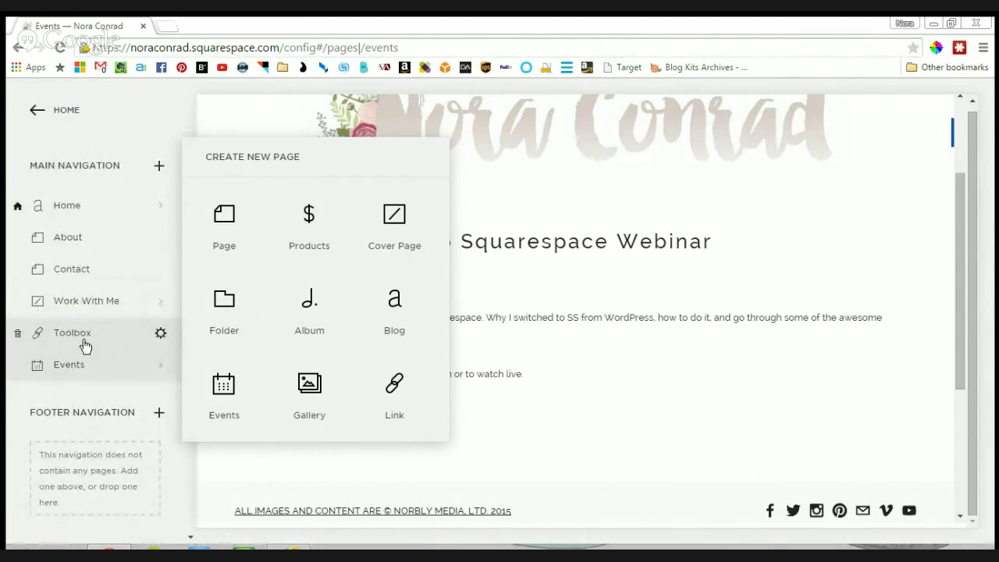
Start a new link in the main navigation and examine its External, Content and Files URL options
click(408, 405)
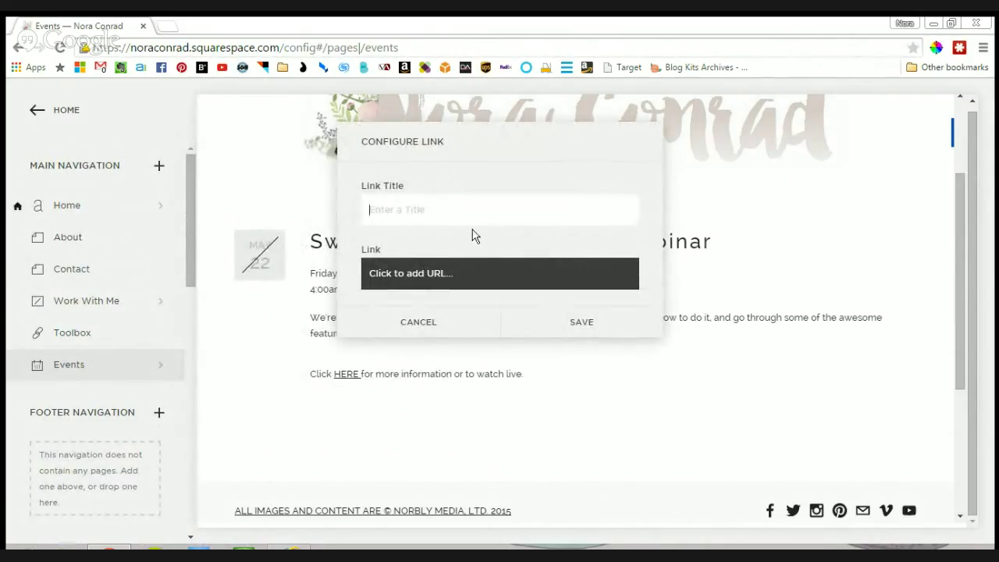
click(444, 285)
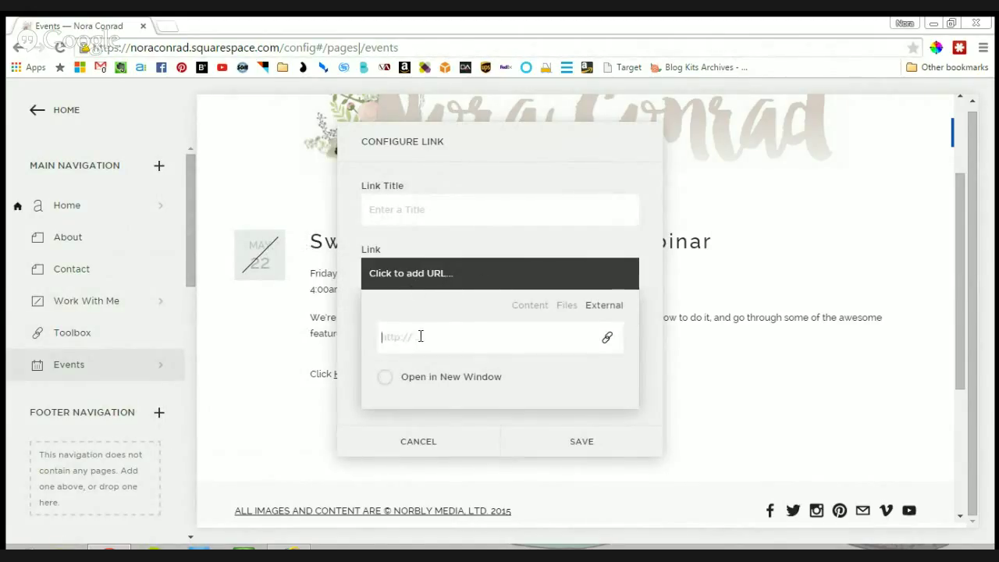
click(523, 311)
scroll(520, 371, down, 3)
scroll(556, 371, up, 3)
click(572, 311)
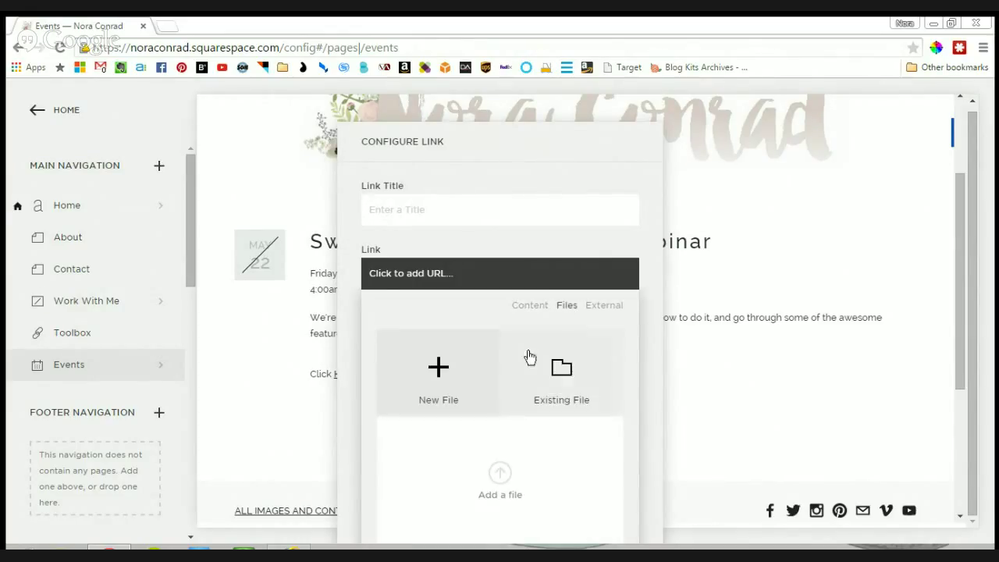
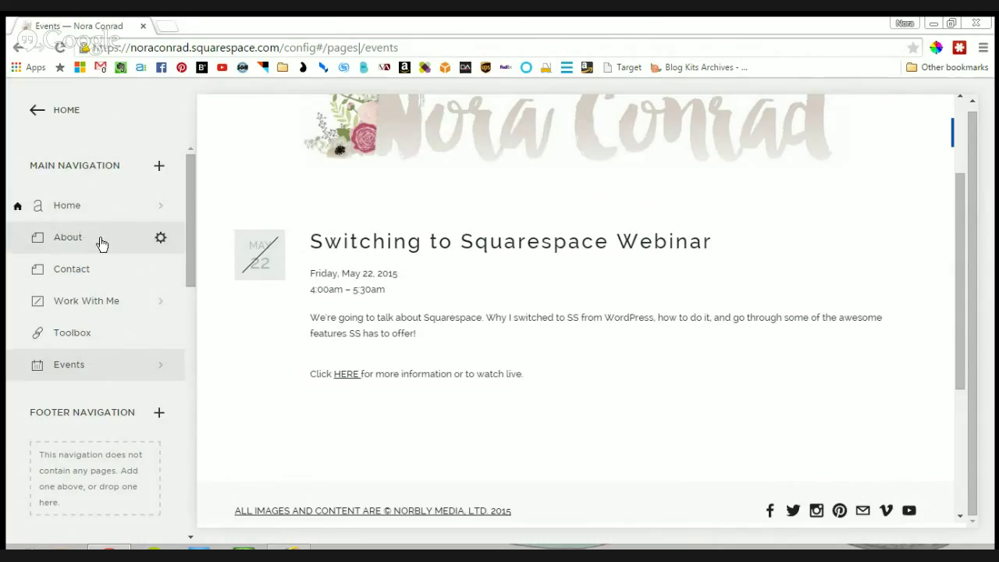
Open the About page and bring its page content into the editor to look through the text
click(101, 244)
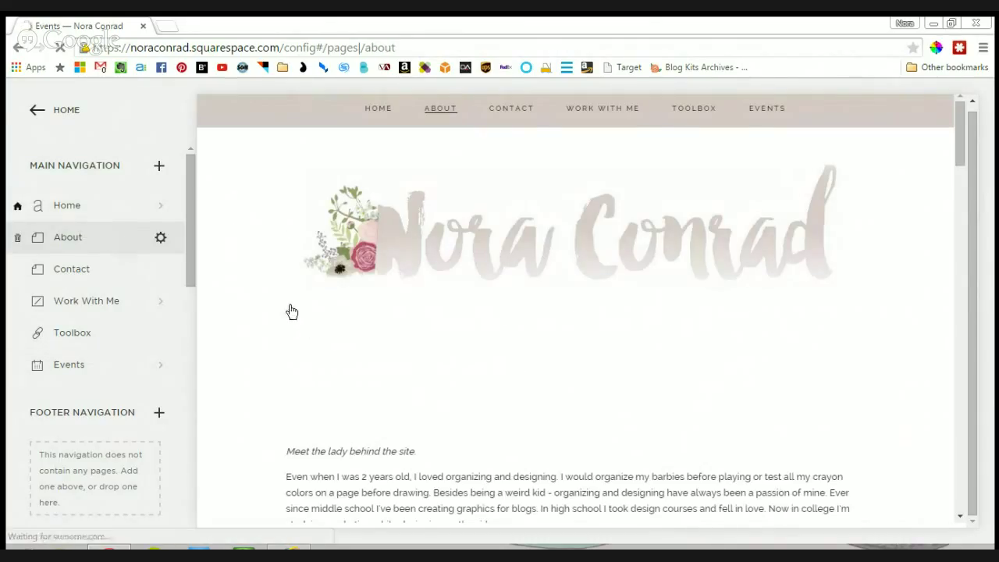
scroll(350, 312, down, 3)
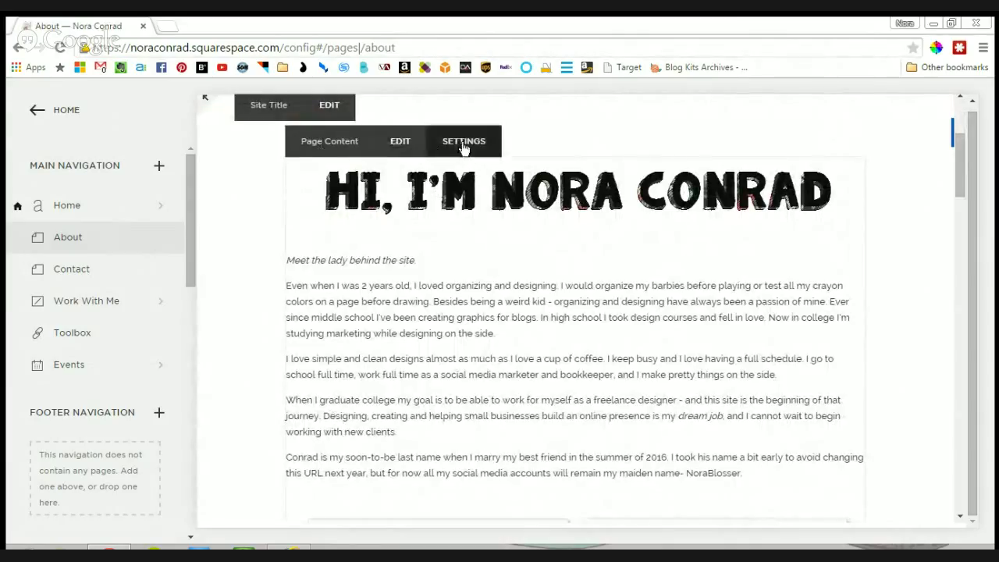
click(421, 149)
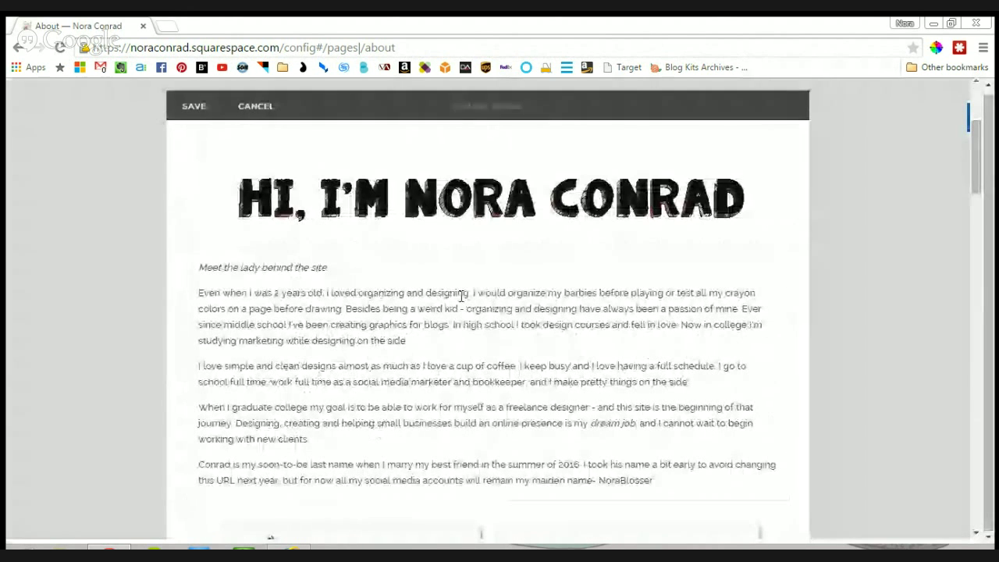
click(435, 324)
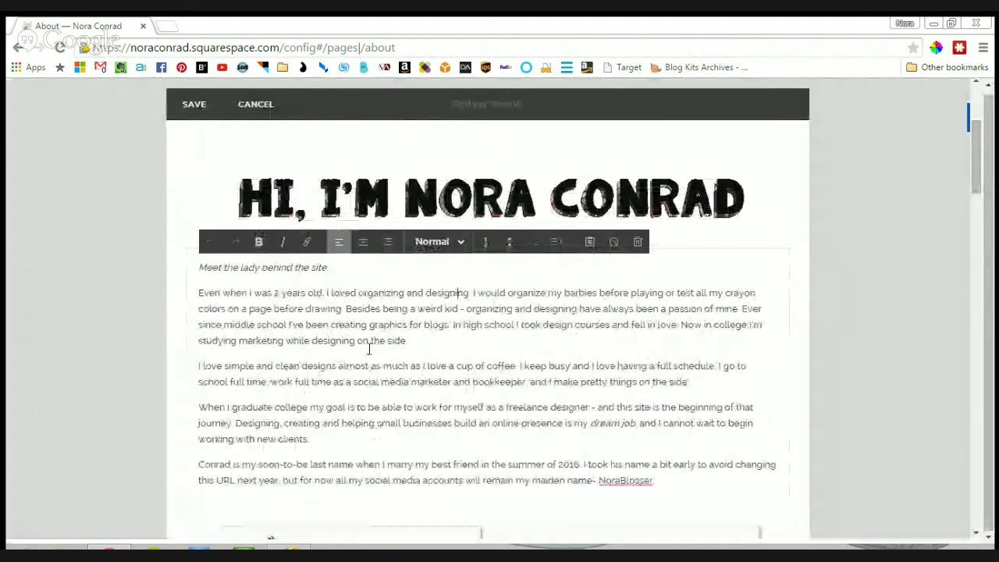
scroll(367, 350, down, 2)
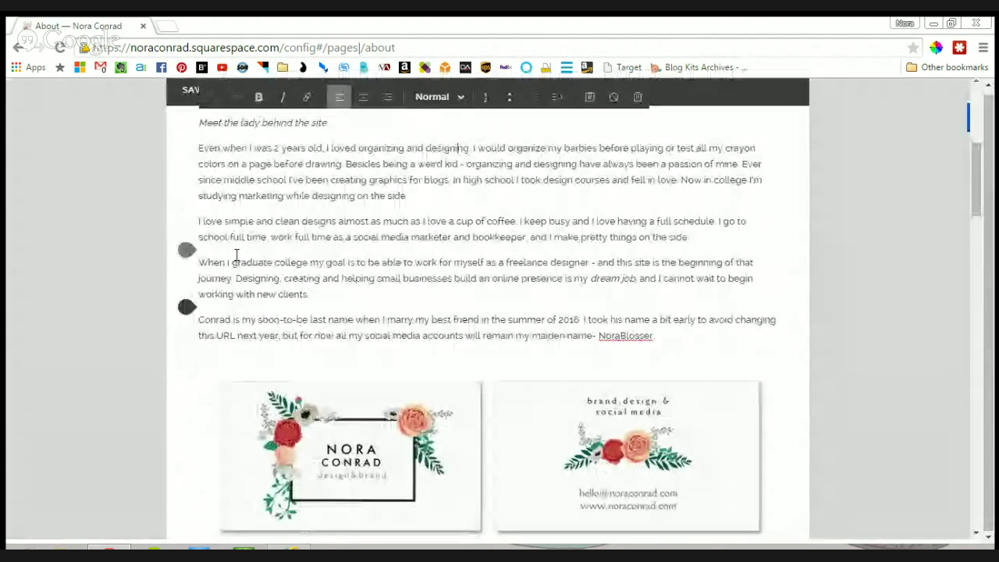
Examine the content block types that can be inserted between the About page's paragraphs, close the list, and save the page
click(186, 249)
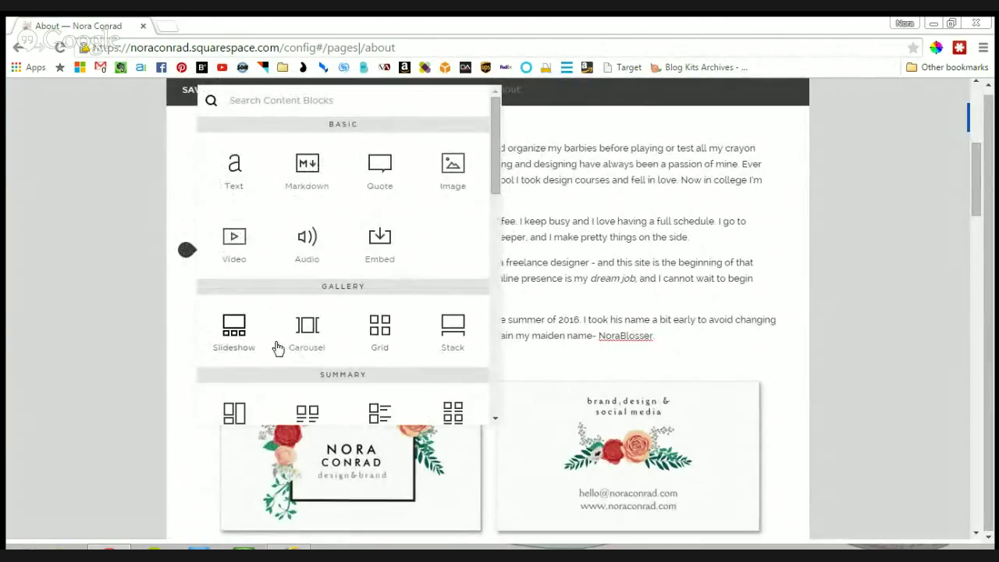
scroll(361, 345, down, 5)
scroll(429, 375, down, 5)
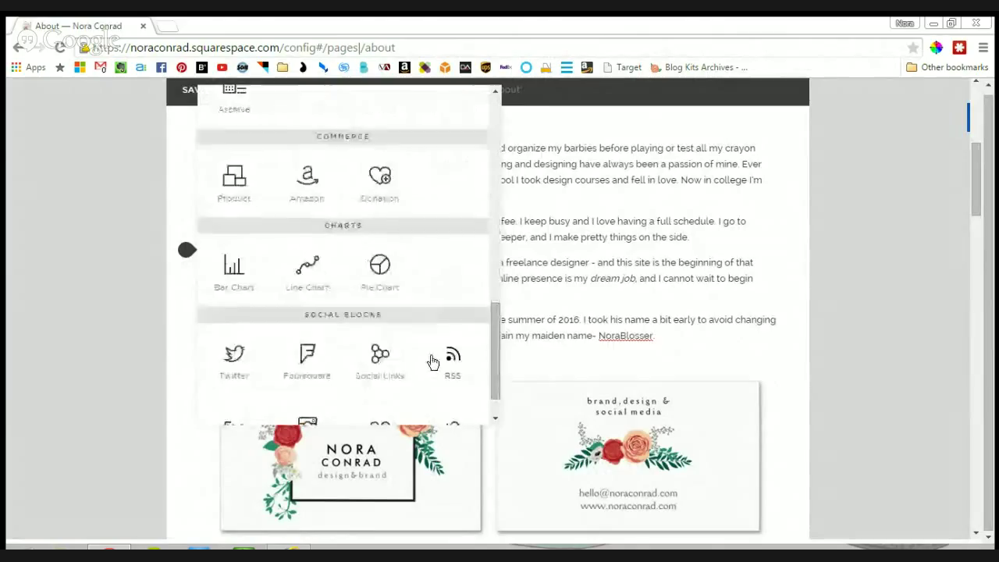
scroll(429, 355, up, 10)
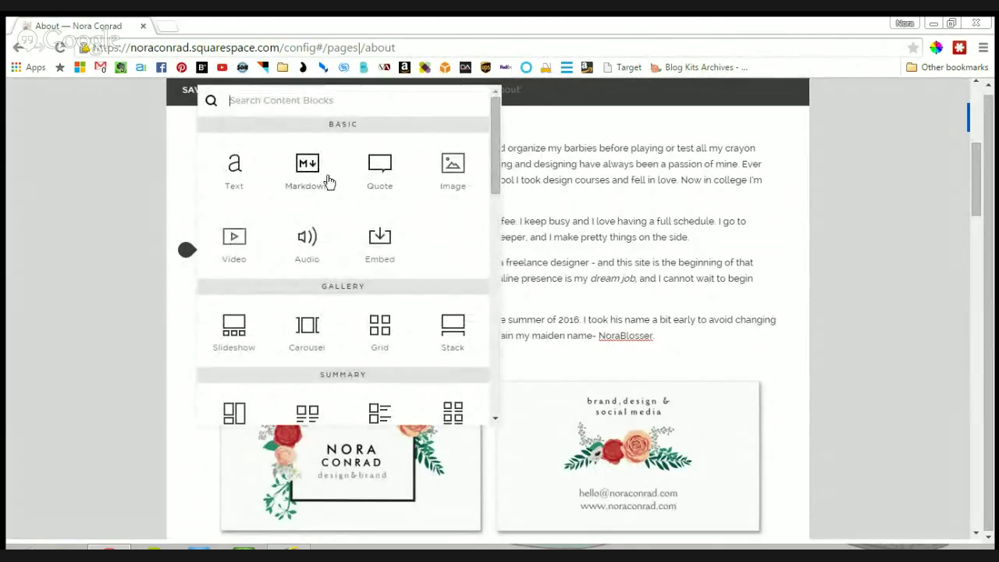
scroll(381, 294, down, 2)
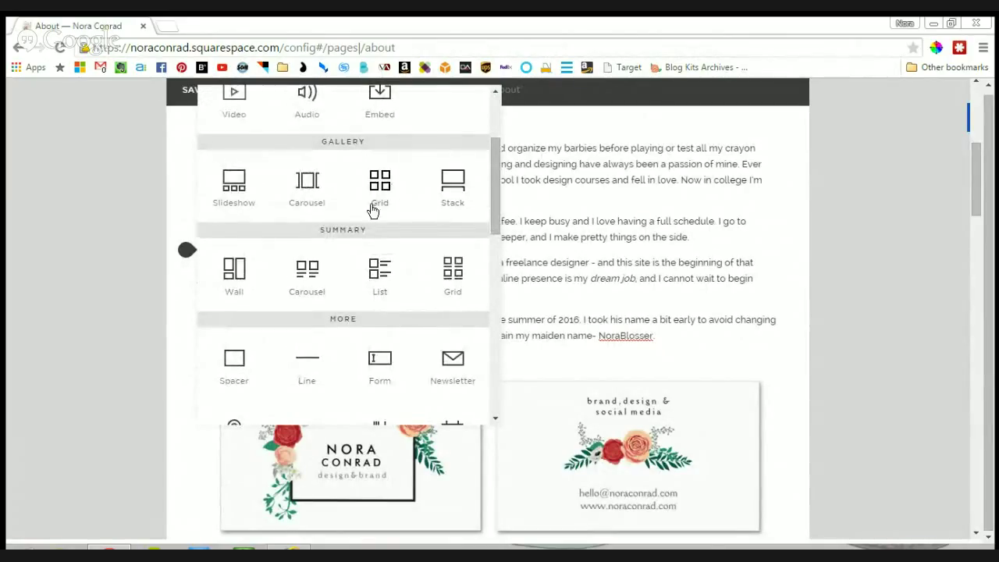
scroll(380, 210, down, 2)
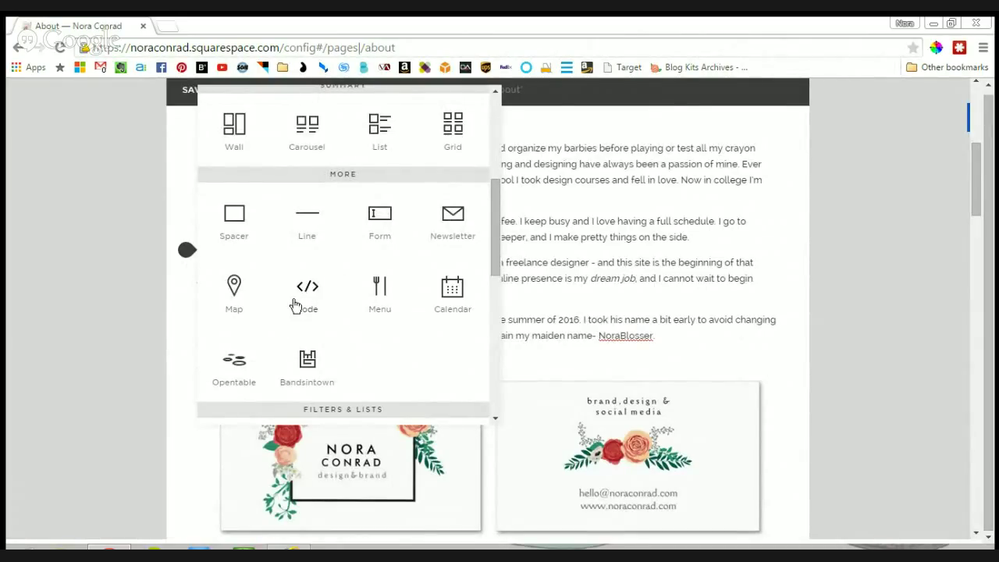
scroll(363, 303, down, 1)
scroll(382, 281, down, 1)
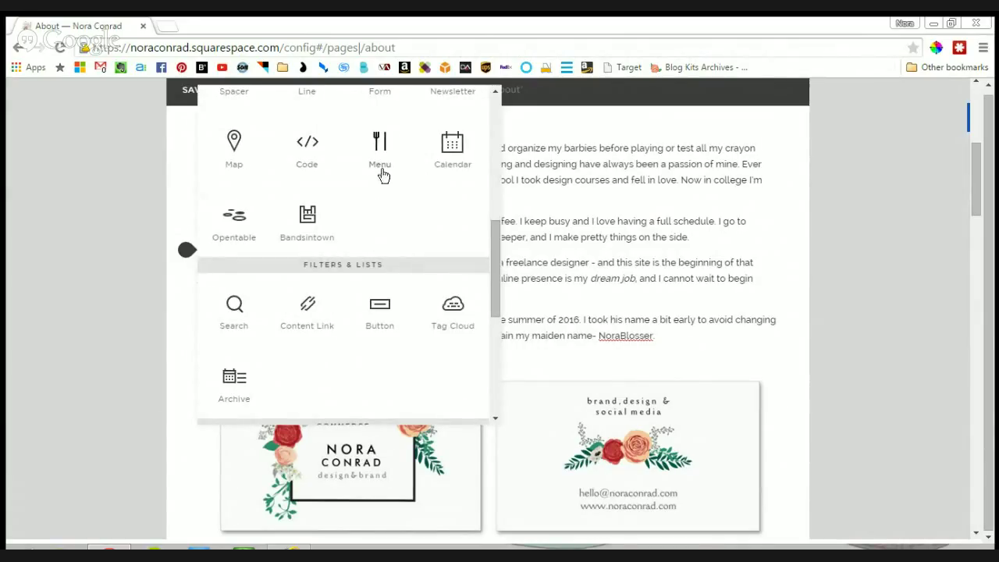
scroll(390, 181, down, 2)
scroll(461, 216, down, 3)
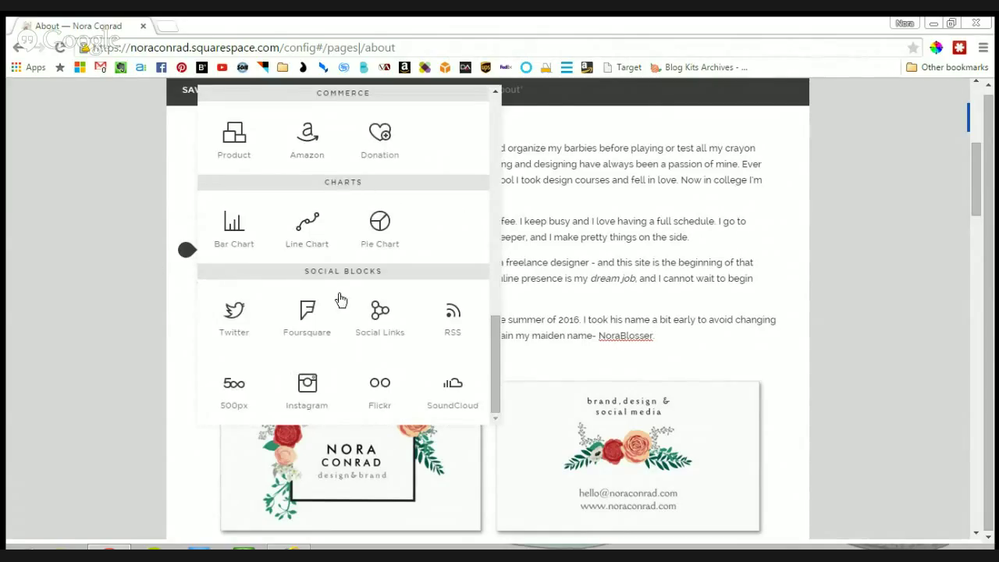
scroll(361, 322, up, 10)
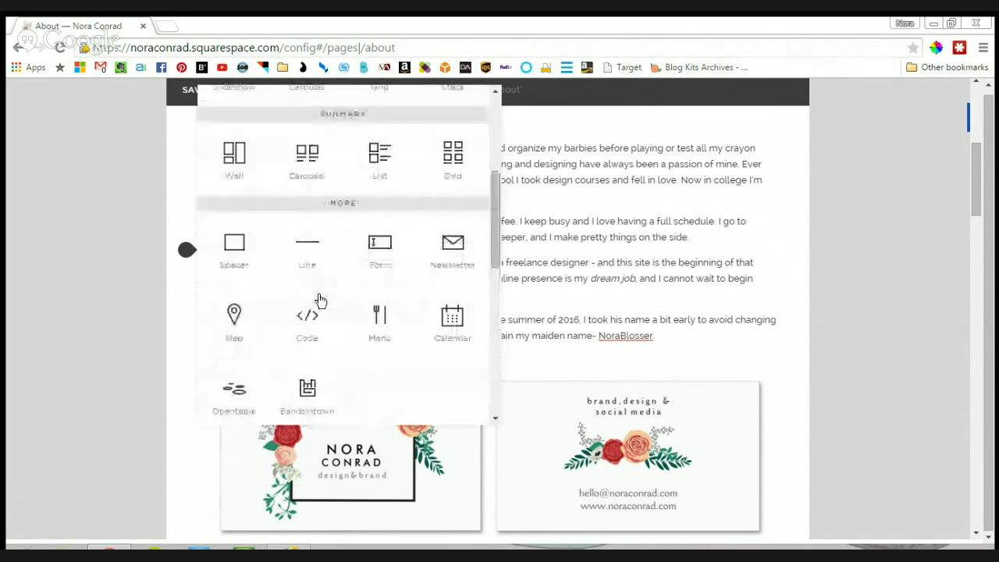
click(119, 198)
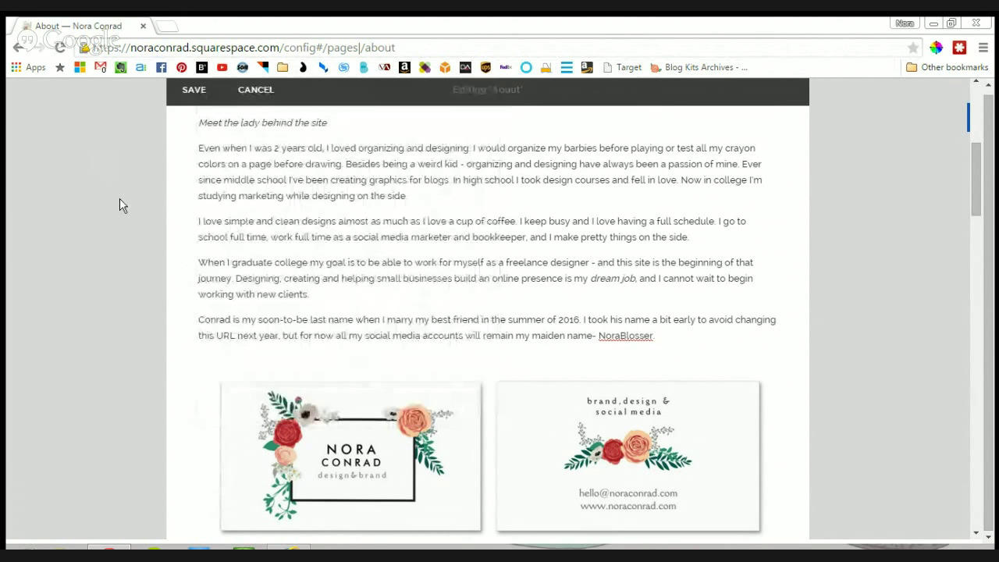
click(194, 100)
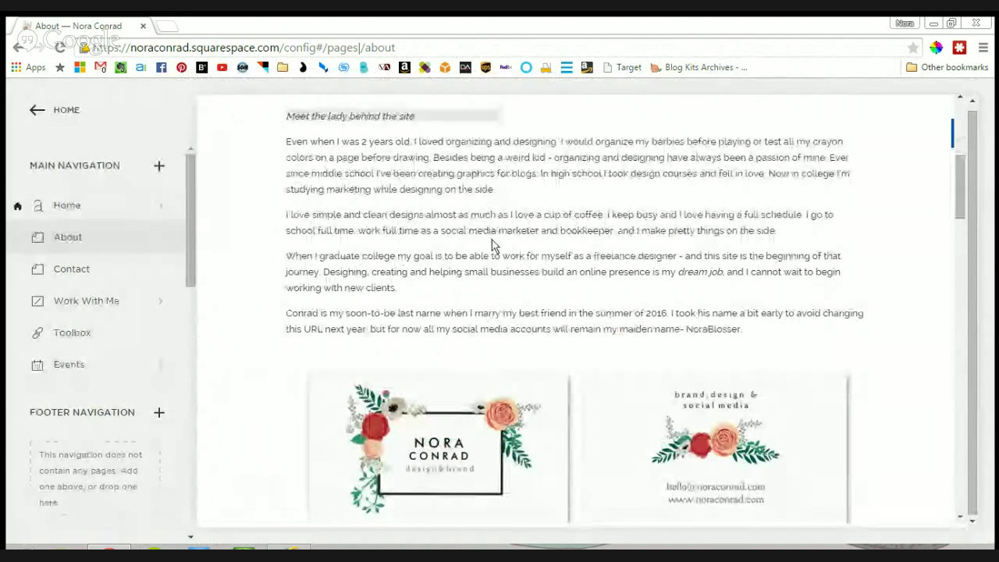
Open the About page's settings, review the title fields, and check the option to disable the page without confirming it
click(446, 112)
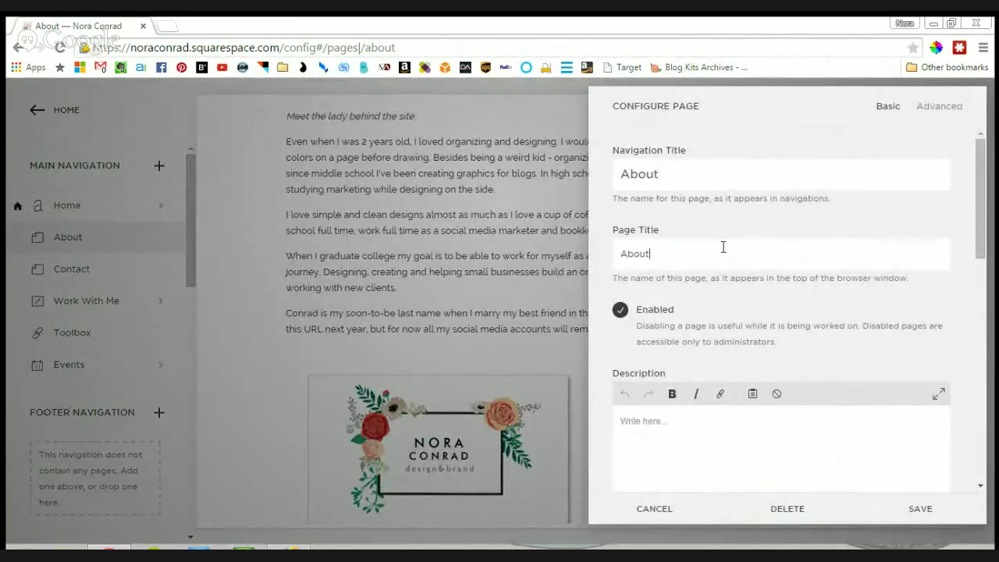
drag(750, 246, 611, 229)
click(567, 175)
click(621, 310)
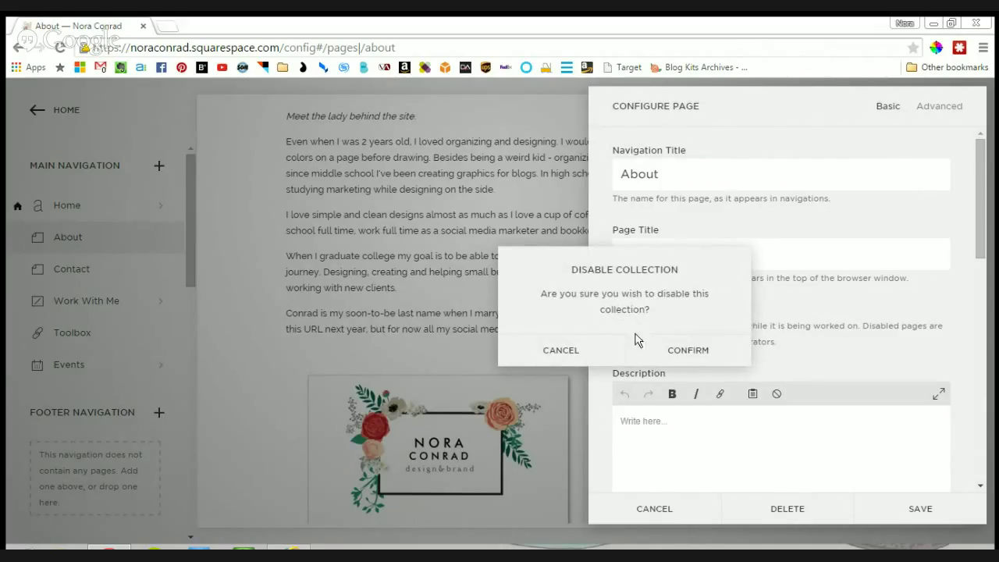
click(582, 353)
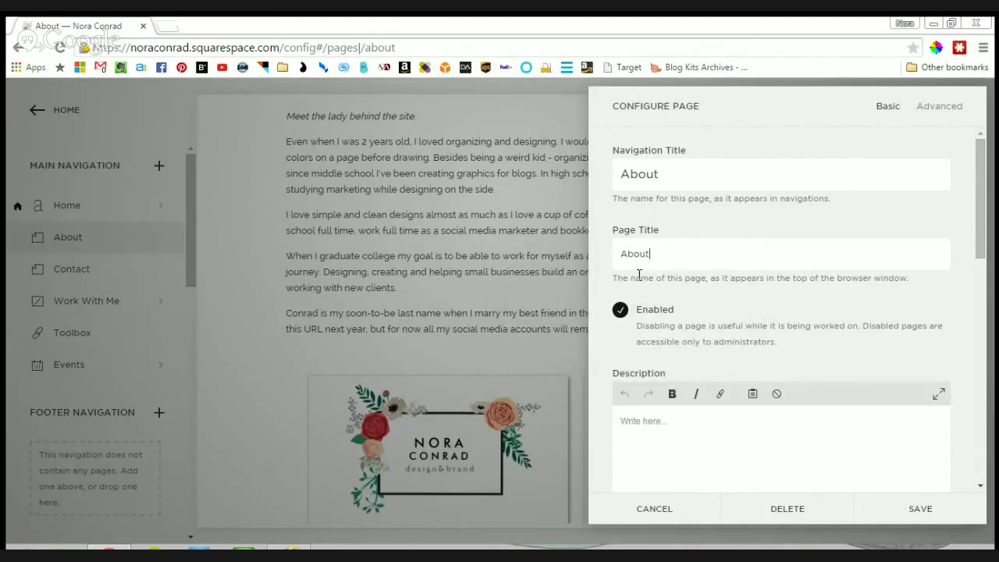
Examine the optional Description field in the About page's basic settings
scroll(740, 304, down, 3)
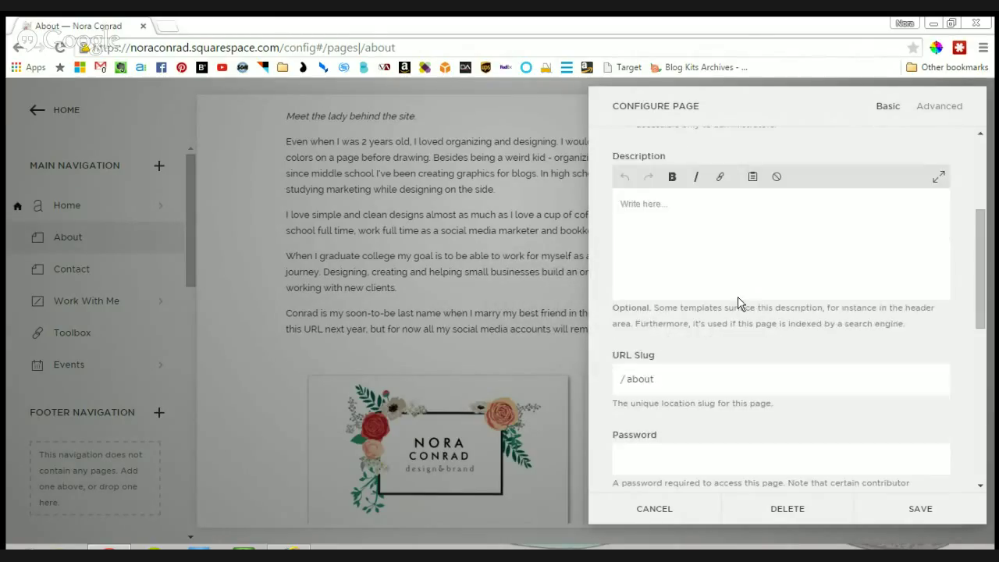
scroll(749, 210, up, 1)
scroll(678, 236, down, 1)
click(789, 237)
drag(614, 156, 669, 147)
click(682, 147)
scroll(803, 238, down, 2)
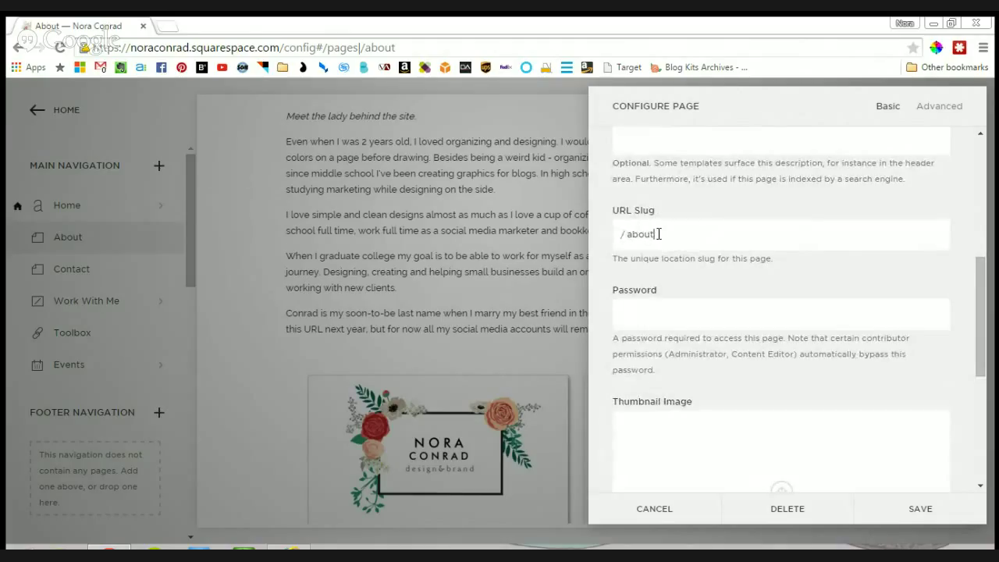
Examine the URL Slug field in the About page's settings, highlighting the slug text without changing it
drag(663, 233, 613, 234)
click(704, 237)
drag(721, 235, 624, 236)
click(693, 234)
drag(665, 233, 630, 236)
click(683, 227)
Review the Password, Thumbnail Image and Page Controls settings, view the Advanced header code injection field, and close the page settings
scroll(706, 254, down, 3)
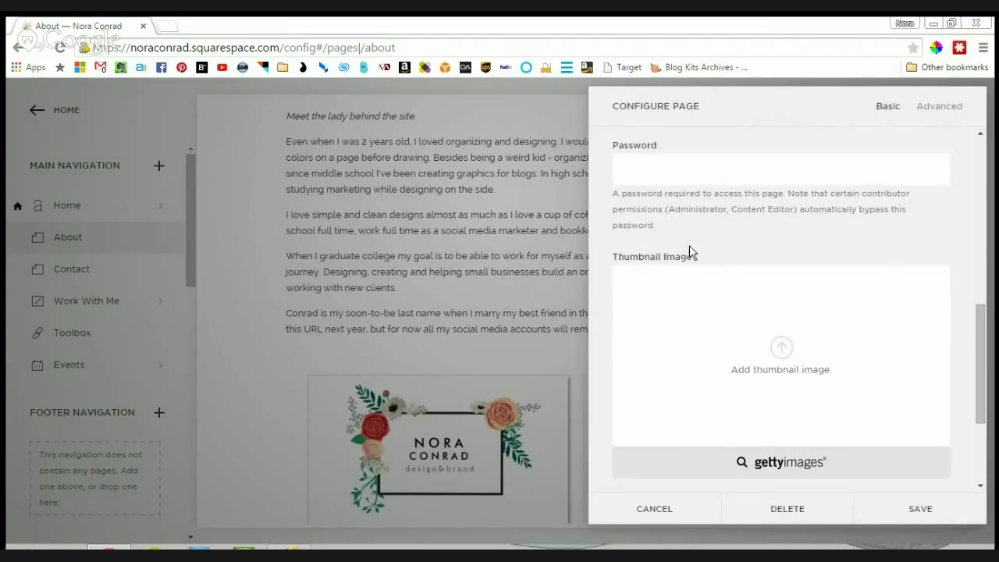
scroll(786, 184, down, 2)
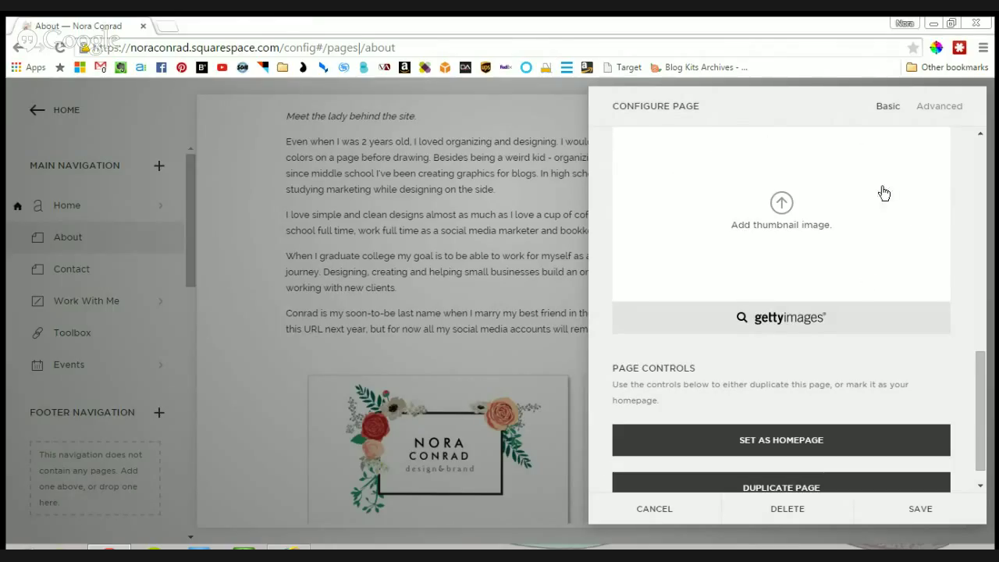
scroll(809, 193, down, 1)
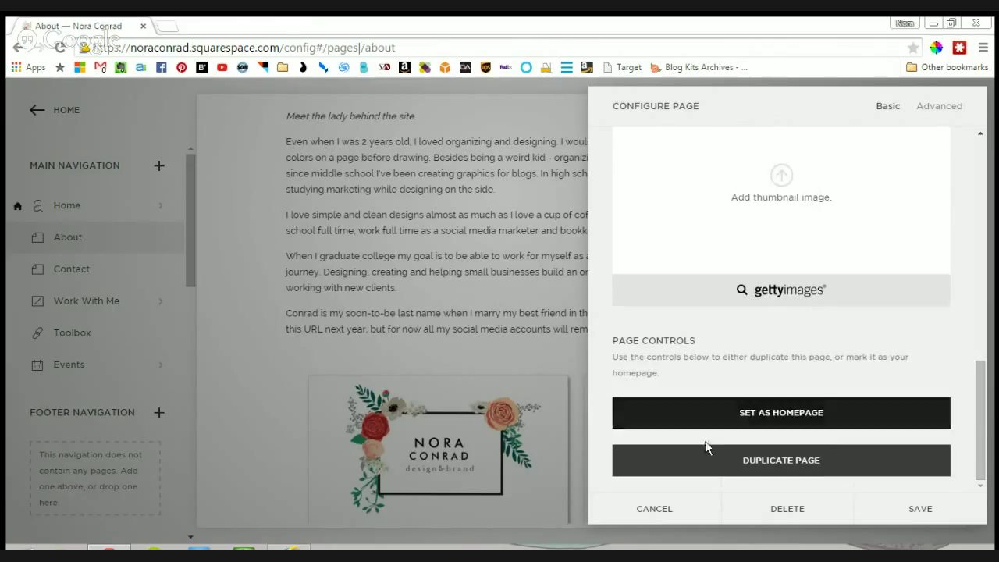
scroll(823, 441, up, 10)
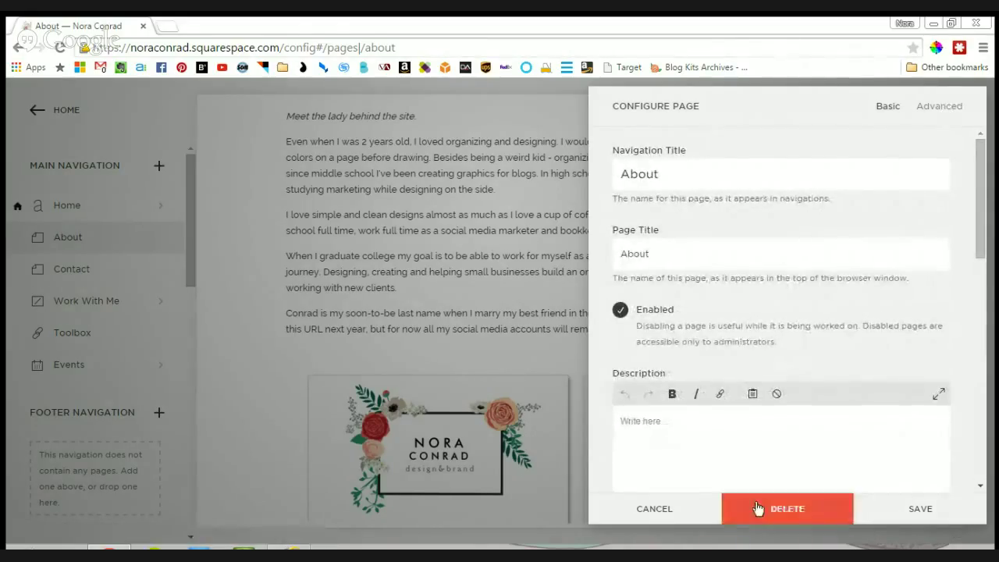
click(957, 111)
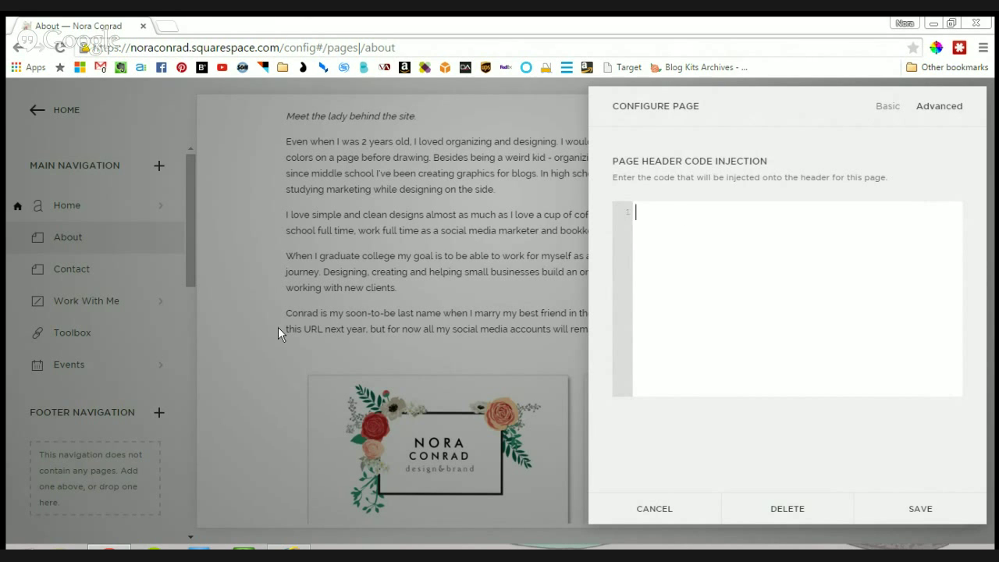
click(238, 344)
Open the Home page inside the unlinked Toolbox folder
scroll(86, 339, down, 5)
mouse_move(98, 202)
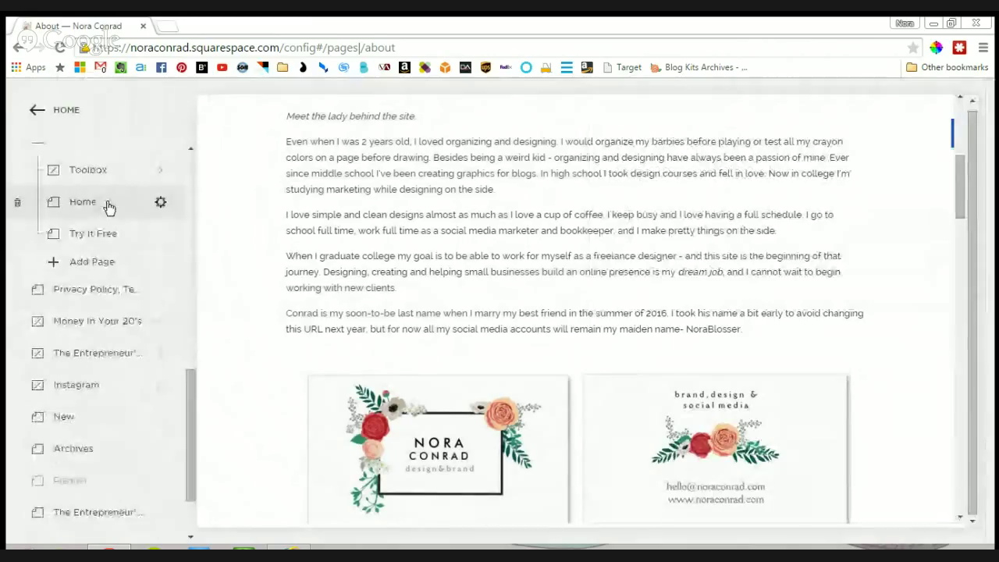
click(82, 202)
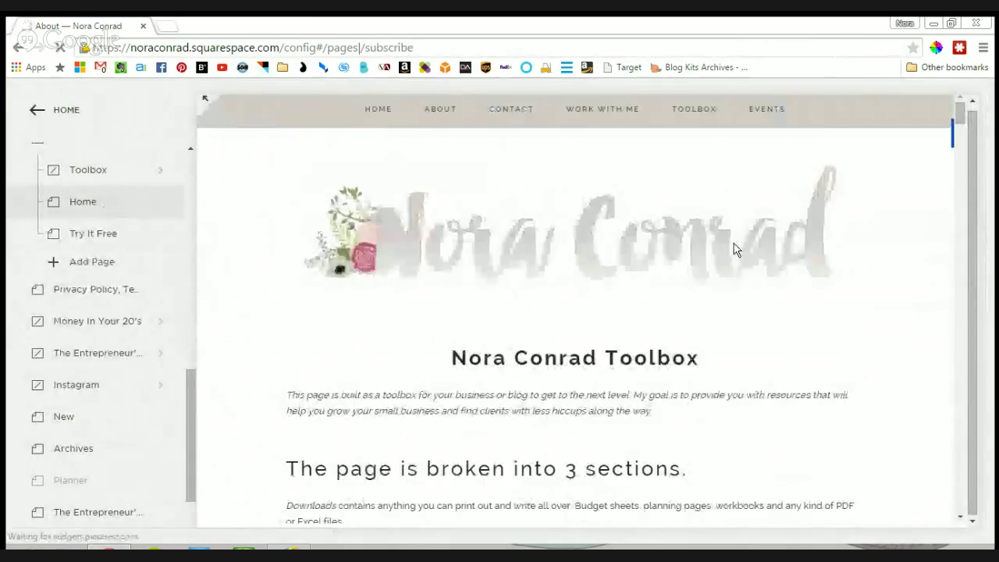
Examine the Advanced header code injection script in the unlinked Toolbox folder's Home page settings, and save the settings
mouse_move(123, 196)
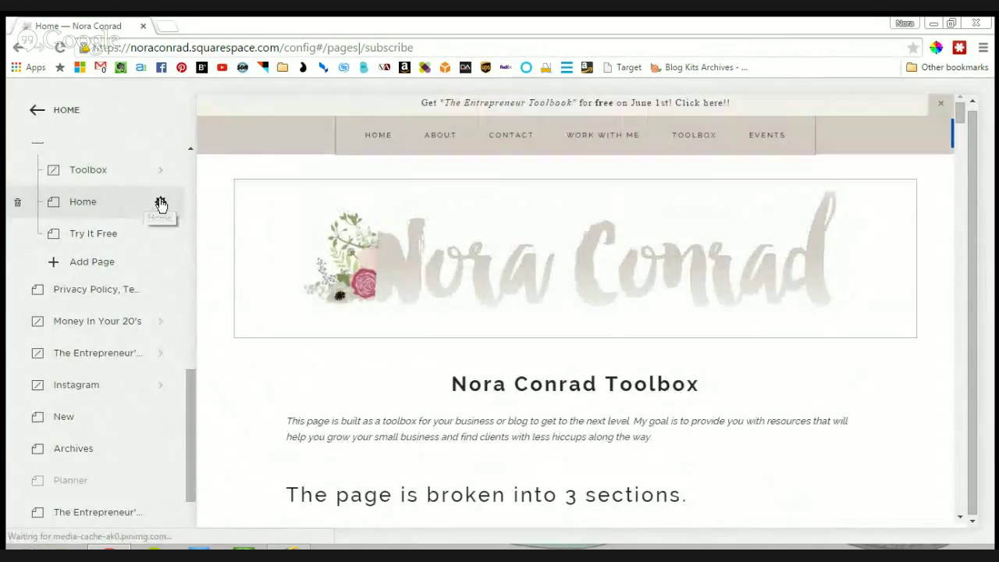
click(160, 203)
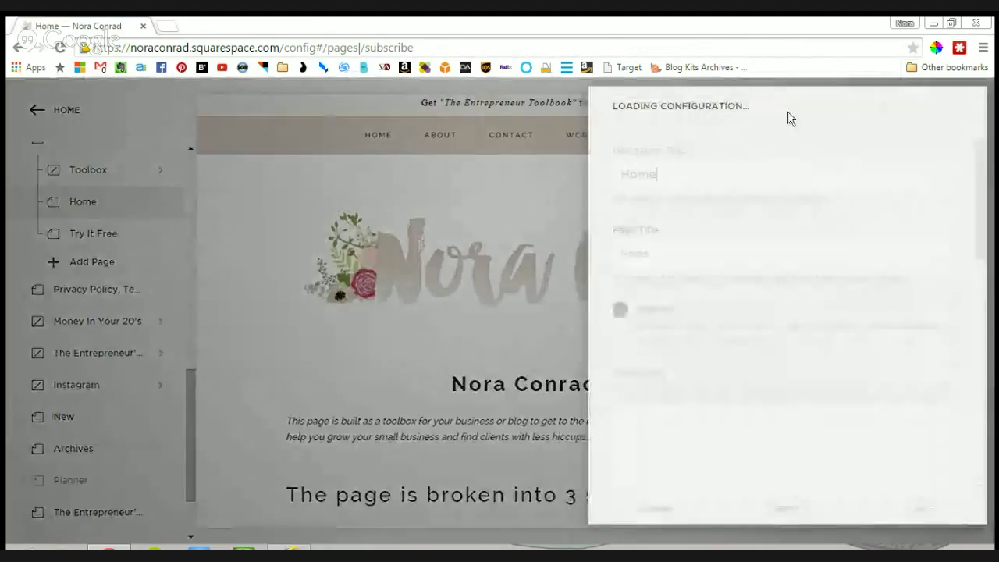
click(941, 109)
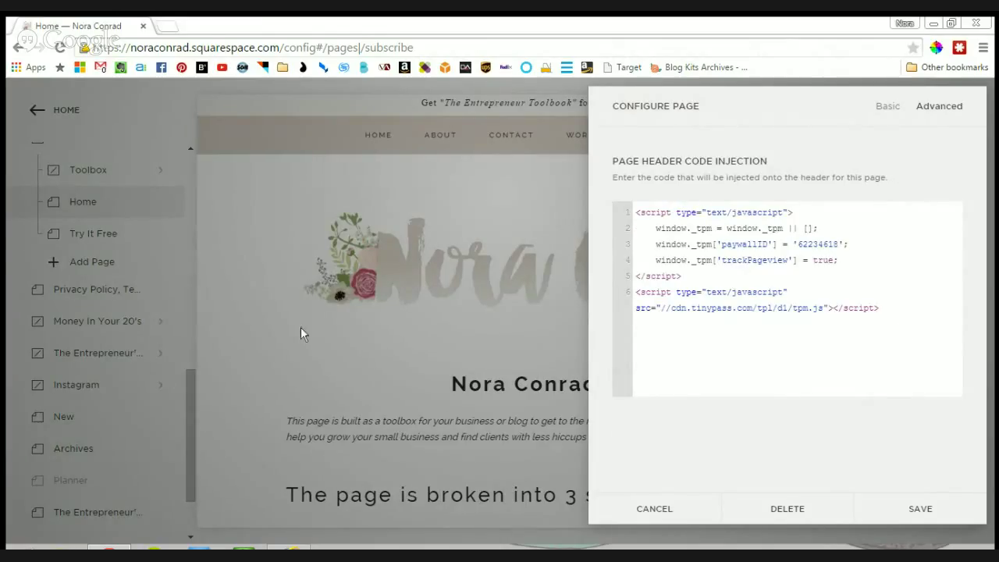
click(921, 509)
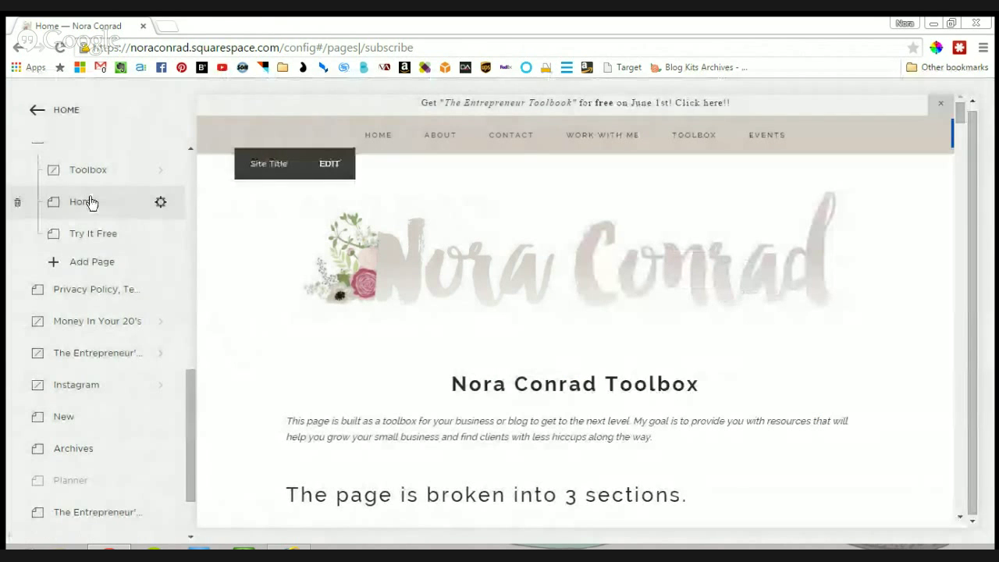
Open the Home blog in the main navigation and look over its post list and page preview
scroll(131, 213, up, 2)
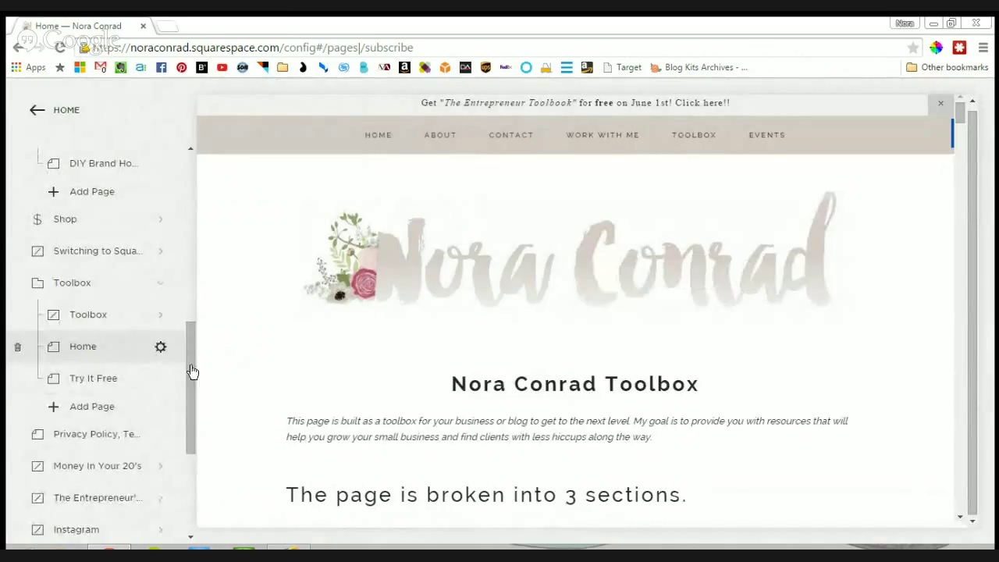
scroll(140, 350, up, 6)
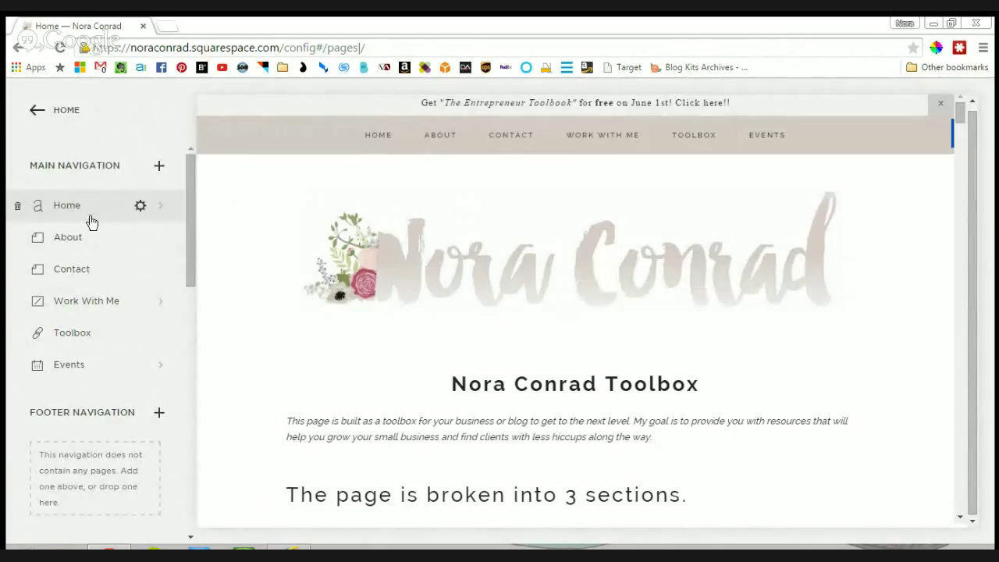
click(160, 205)
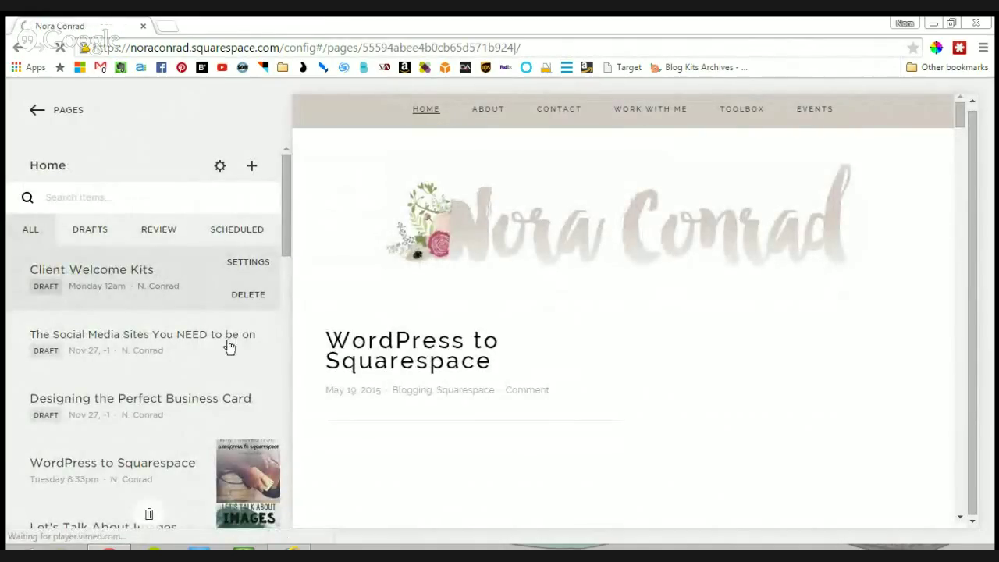
scroll(156, 368, down, 1)
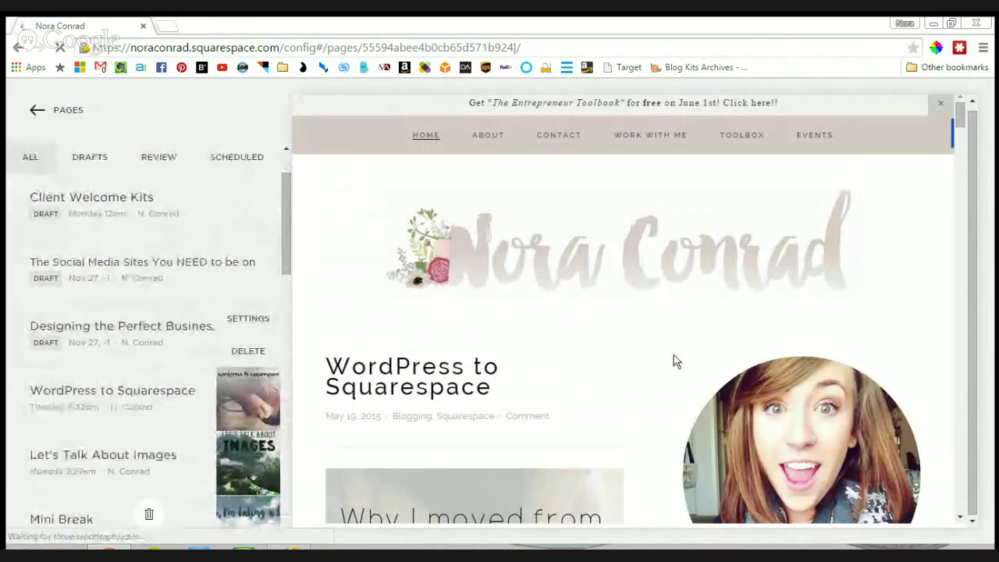
scroll(666, 350, down, 2)
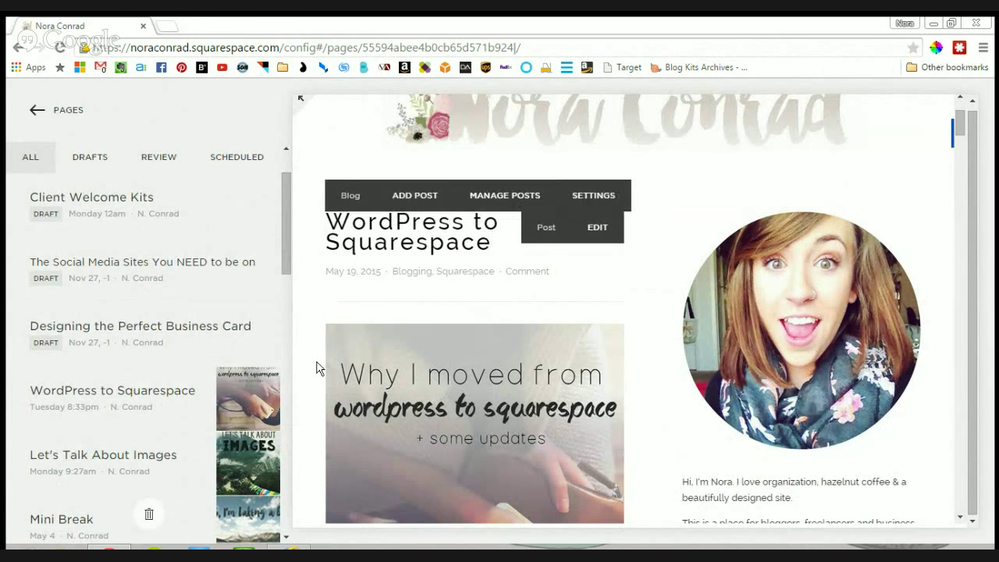
scroll(317, 367, down, 4)
scroll(390, 382, up, 3)
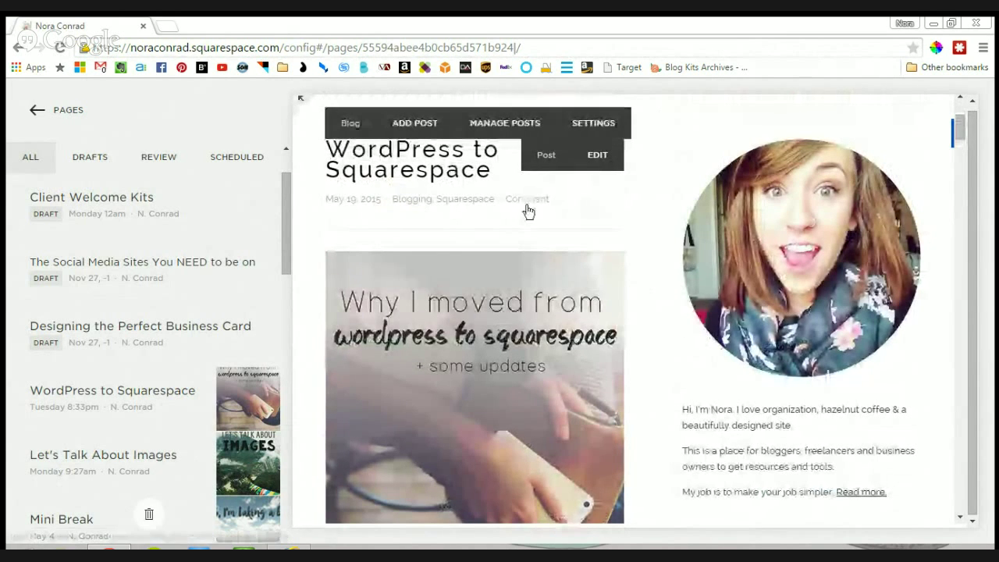
scroll(544, 304, up, 2)
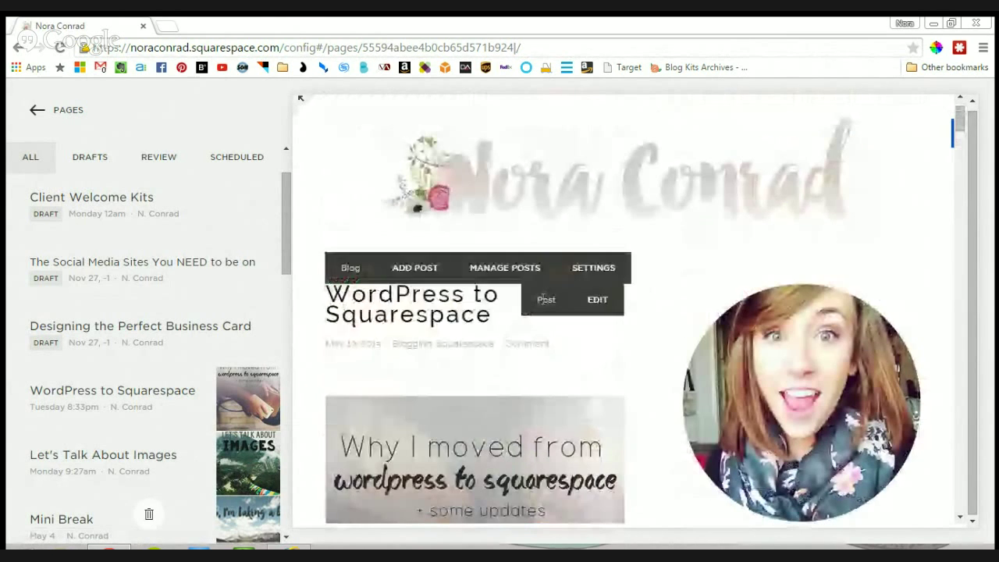
Review the Home blog's basic settings from Posts Per Page down to Page Controls, keeping 2 posts per page
click(593, 269)
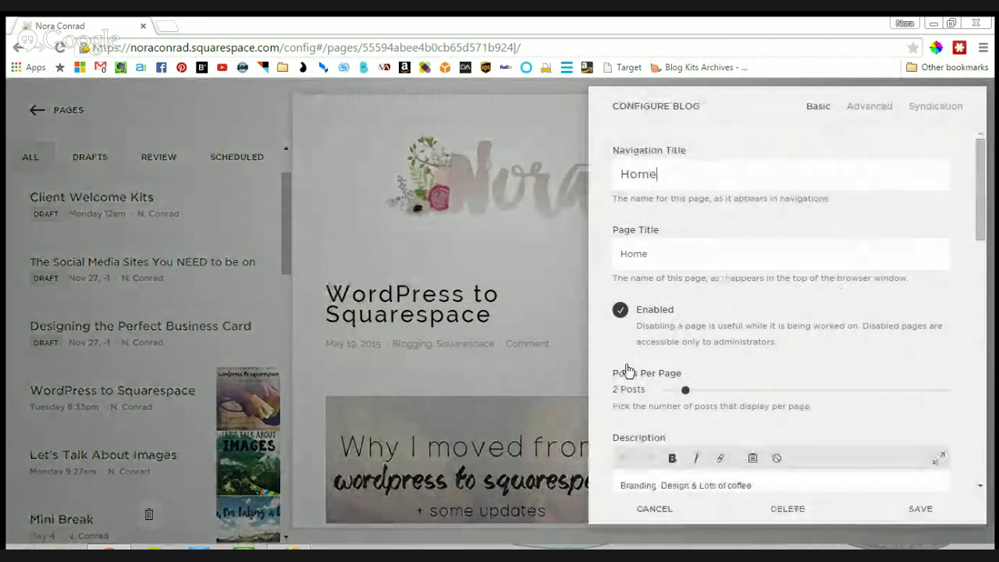
scroll(847, 388, down, 2)
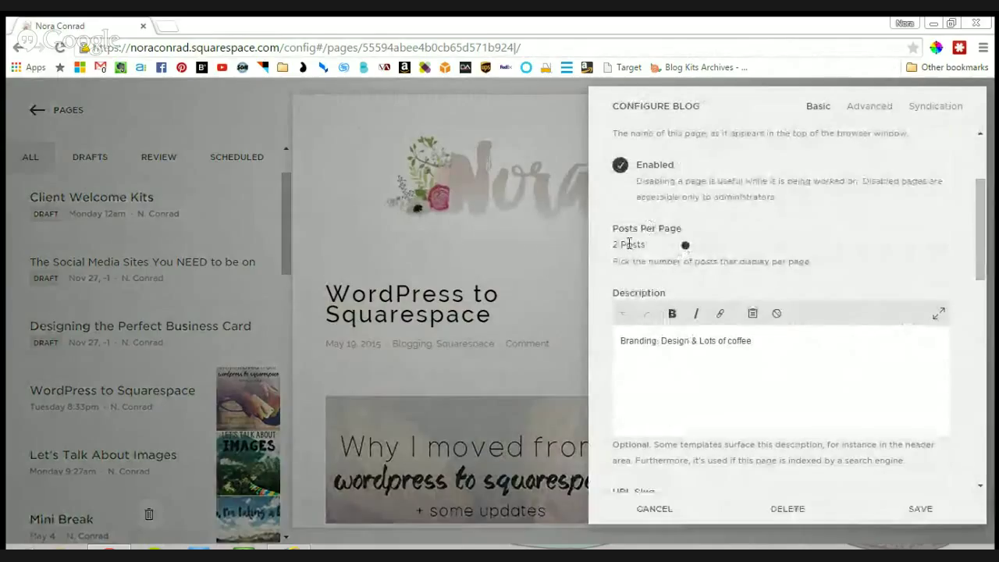
mouse_move(690, 246)
mouse_down()
mouse_move(805, 230)
mouse_move(704, 257)
mouse_up()
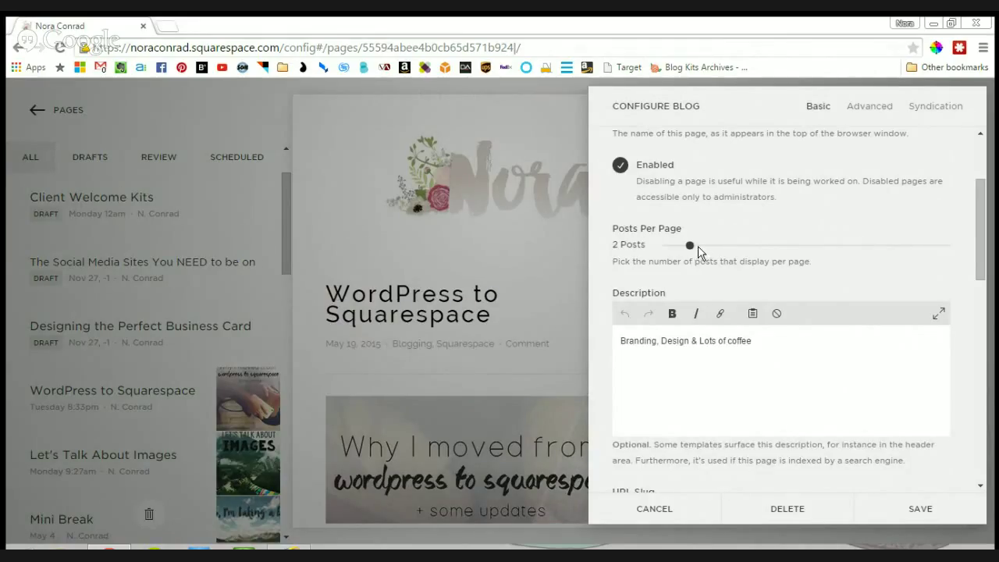
scroll(775, 285, down, 10)
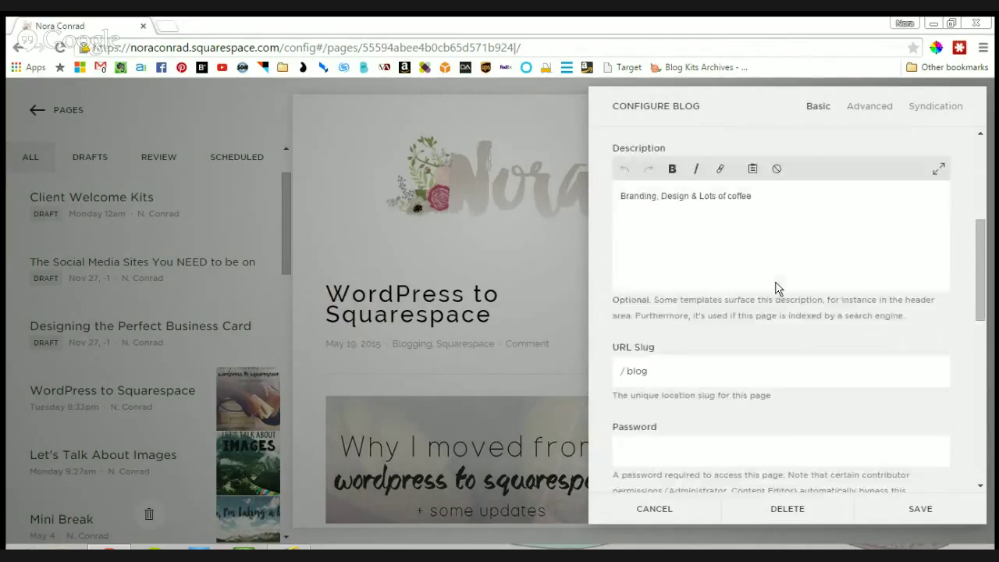
scroll(841, 294, down, 3)
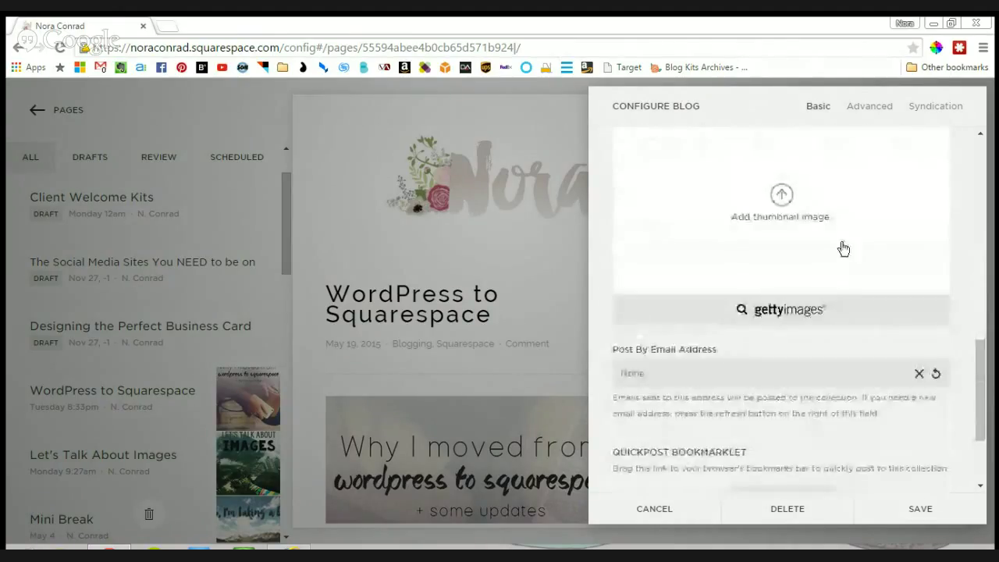
scroll(780, 394, down, 3)
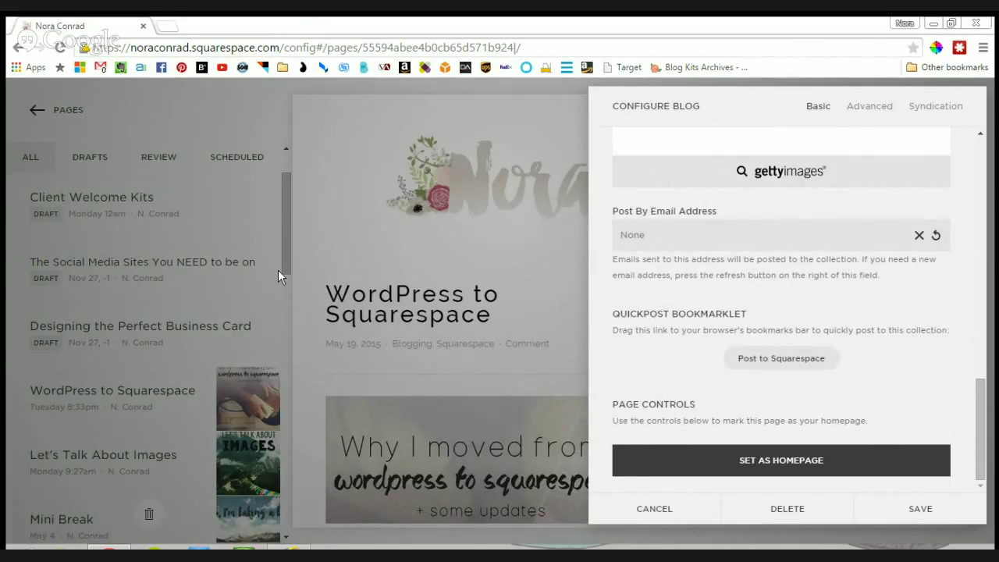
Review the blog's Advanced tags, categories and code injection fields, view the Syndication settings, and close the blog settings
click(869, 107)
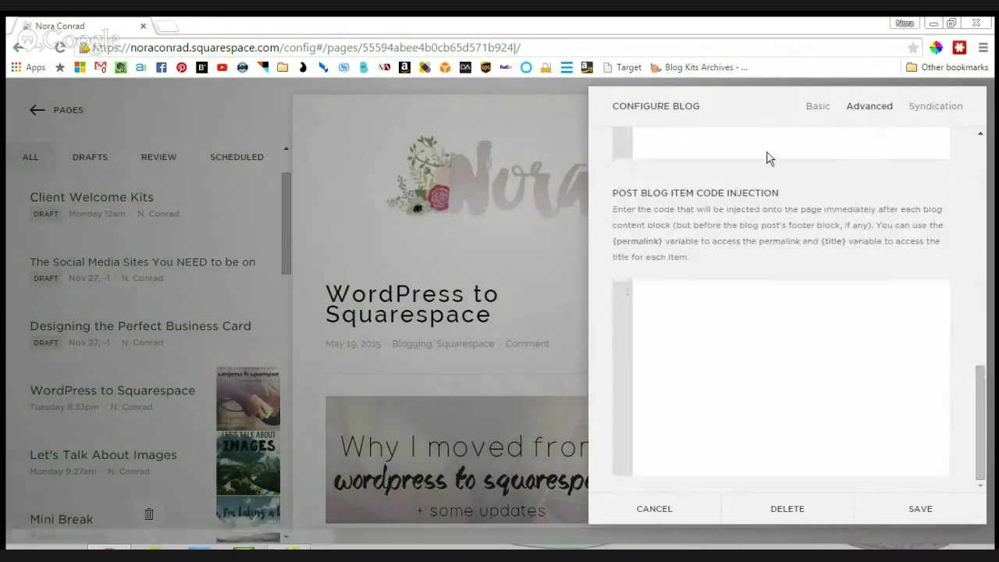
scroll(766, 158, up, 5)
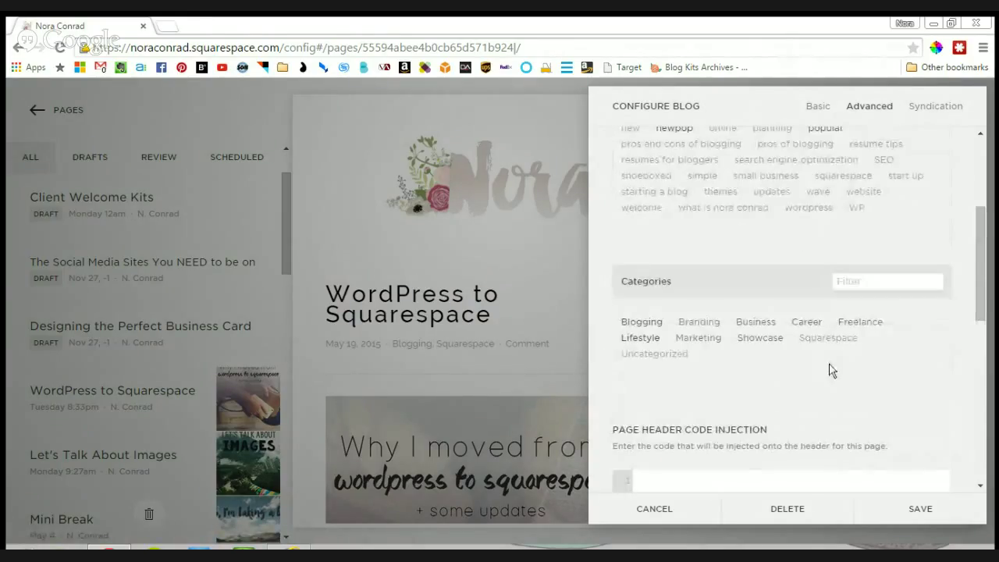
scroll(831, 370, up, 2)
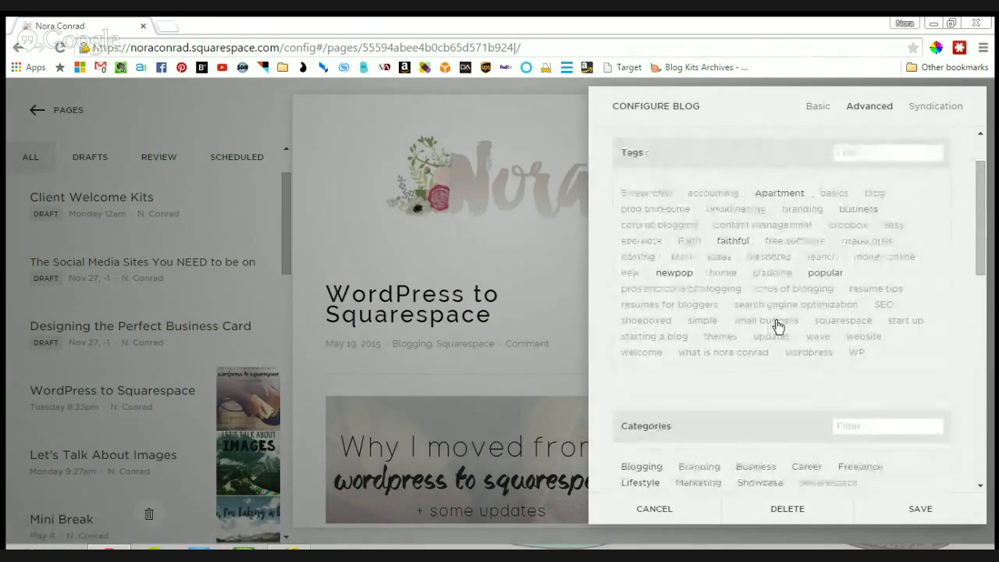
scroll(767, 293, down, 1)
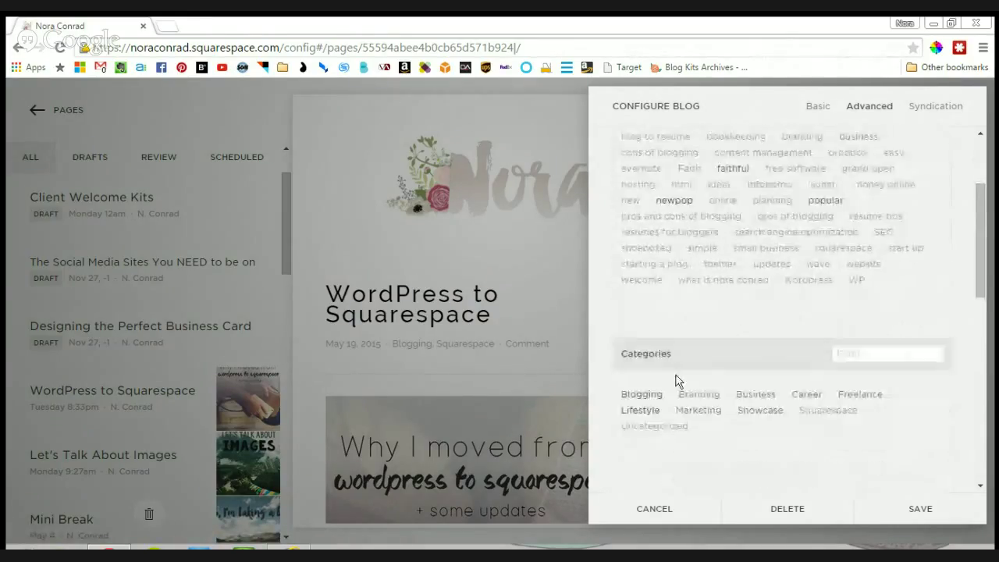
click(960, 107)
click(785, 177)
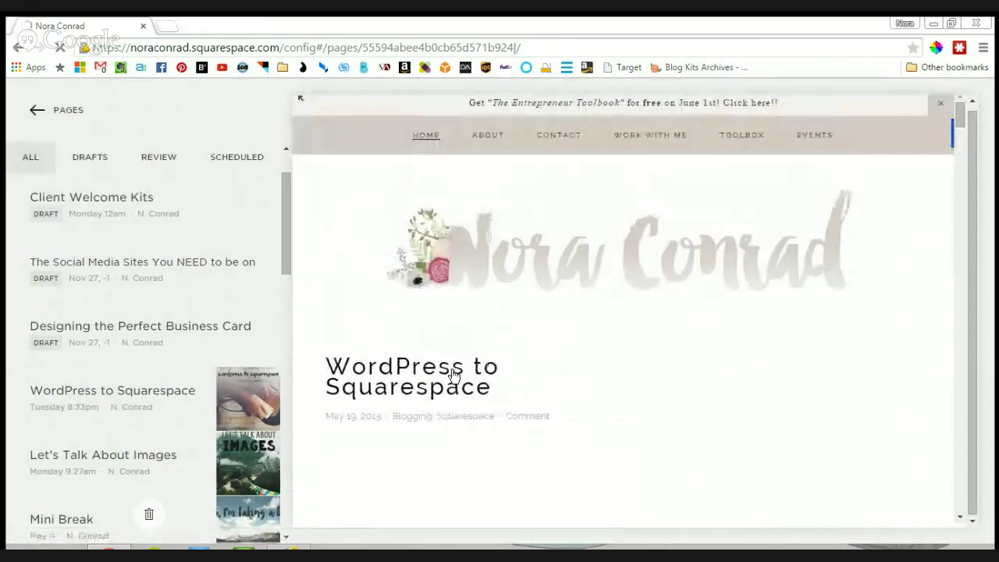
Look through the WordPress to Squarespace post in the blog preview and open it for editing
scroll(479, 359, down, 4)
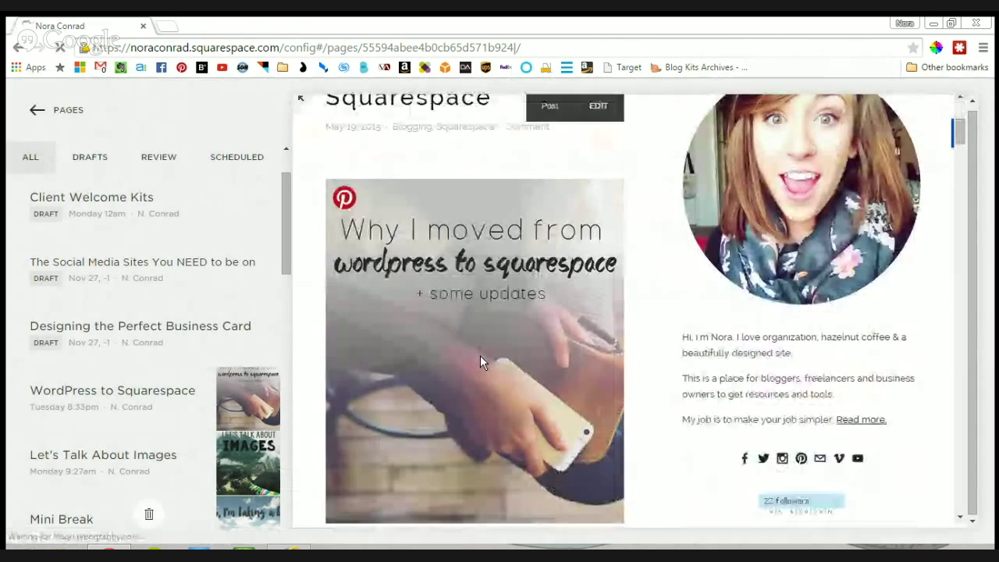
scroll(476, 305, down, 3)
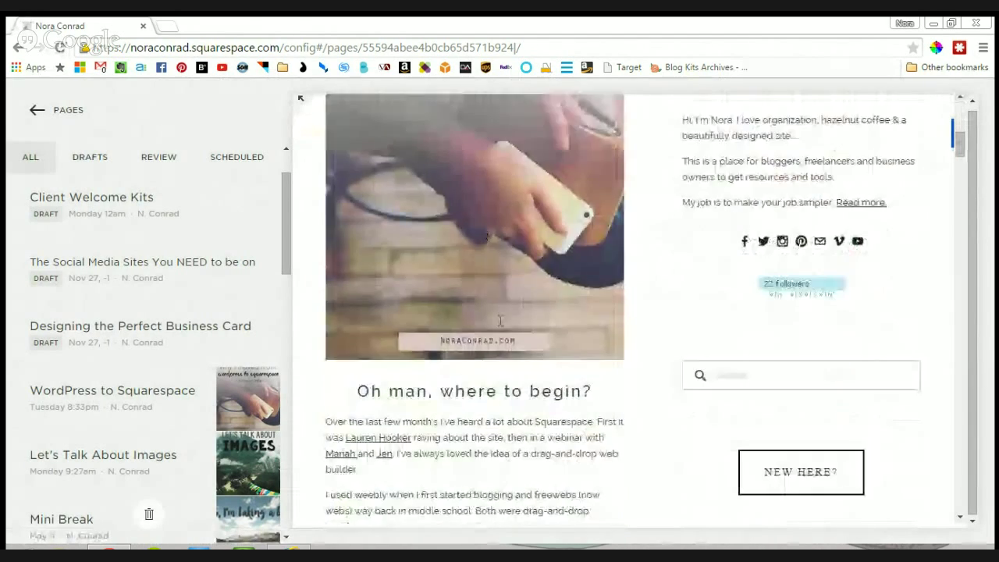
scroll(501, 320, down, 8)
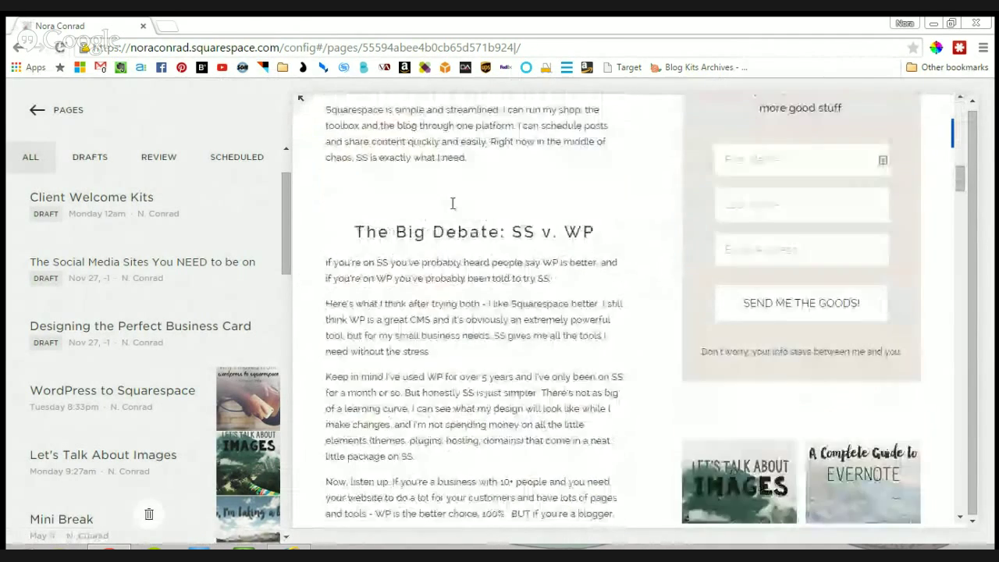
scroll(453, 211, down, 2)
scroll(548, 261, down, 5)
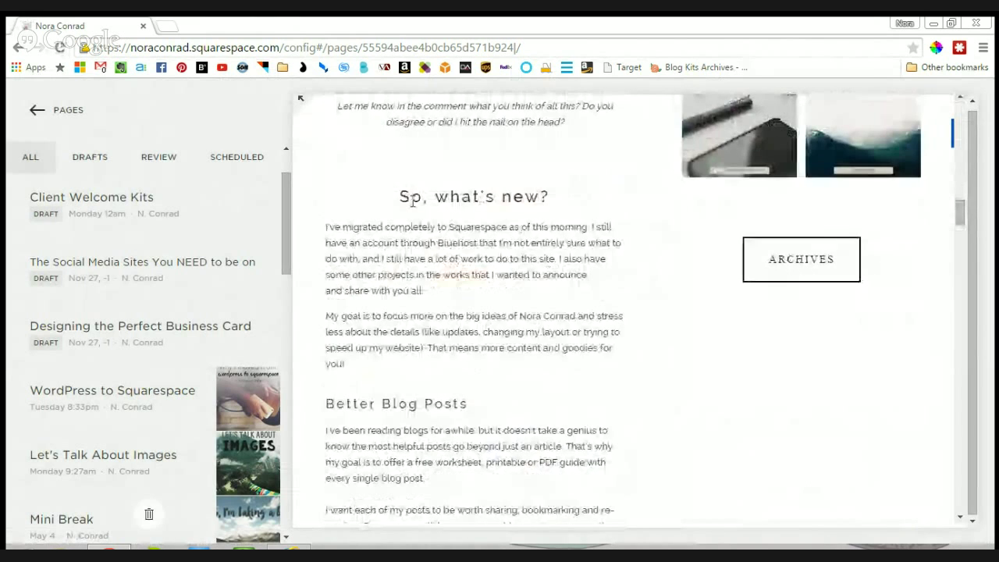
scroll(411, 201, down, 5)
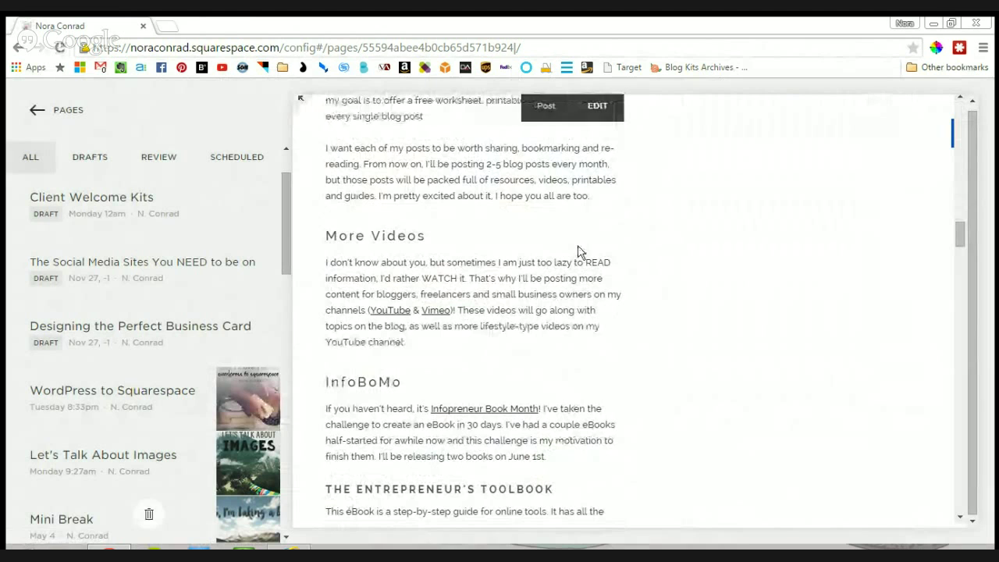
click(597, 105)
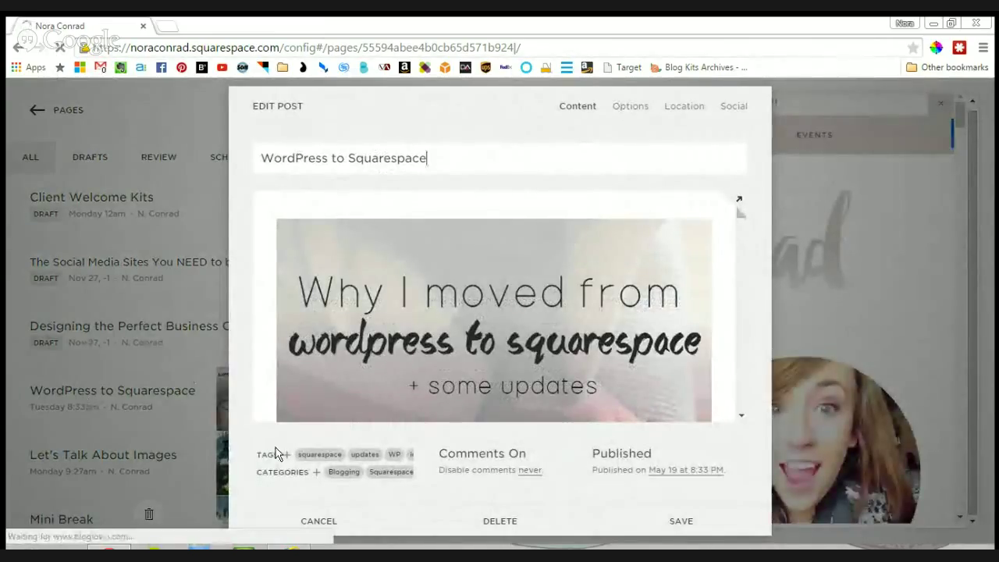
Review the post's Options, including Post URL, Author, Source URL, Excerpt and Featured Post, and save the post
click(632, 108)
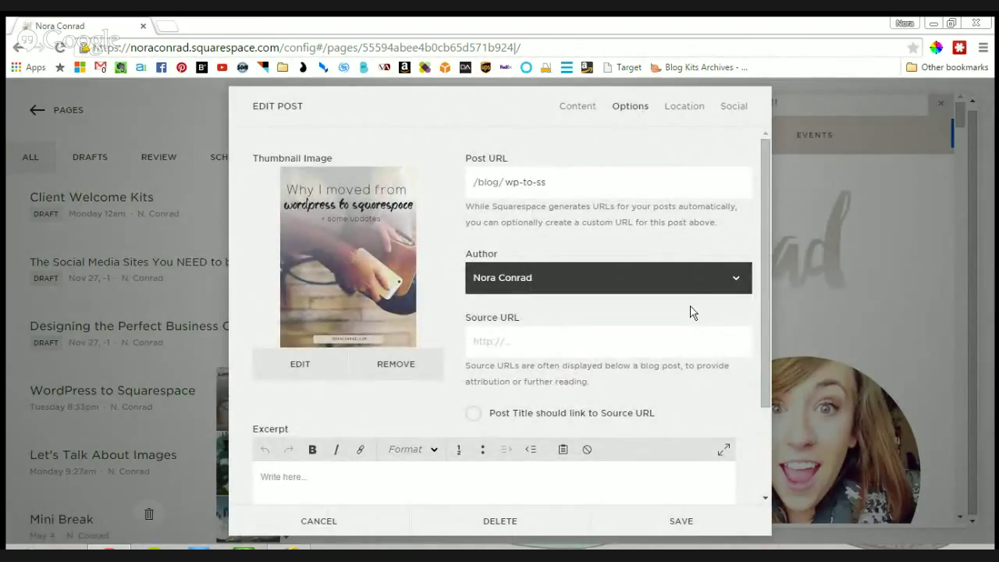
scroll(690, 312, down, 2)
click(355, 356)
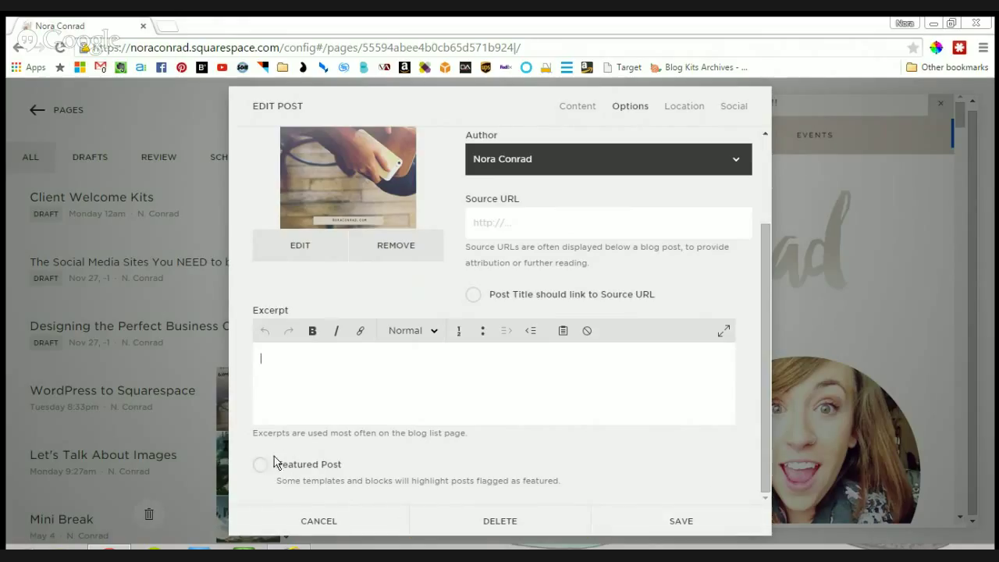
click(691, 521)
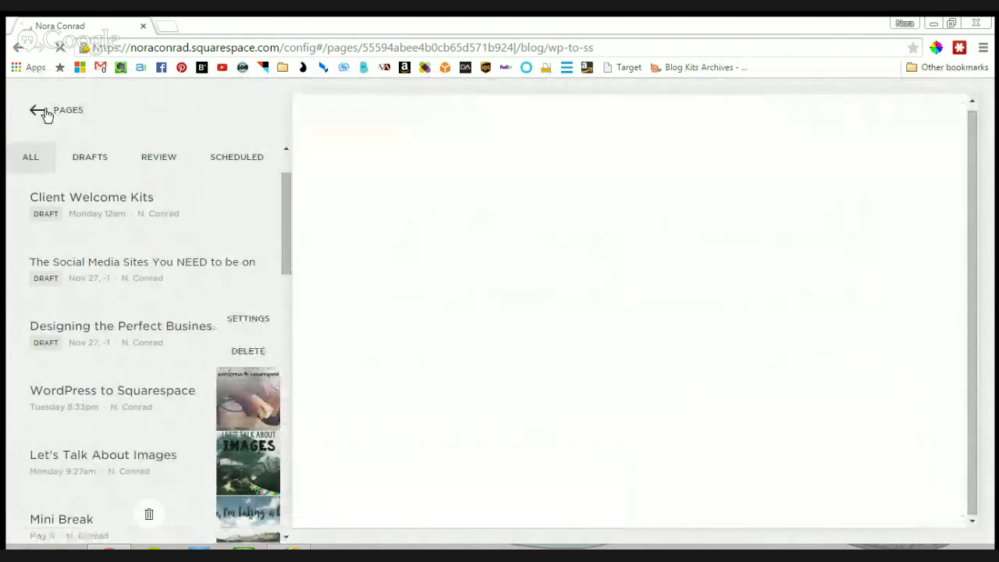
Return to the page list, move the unlinked Shop page into Footer Navigation, and check its link in the site's footer
click(45, 114)
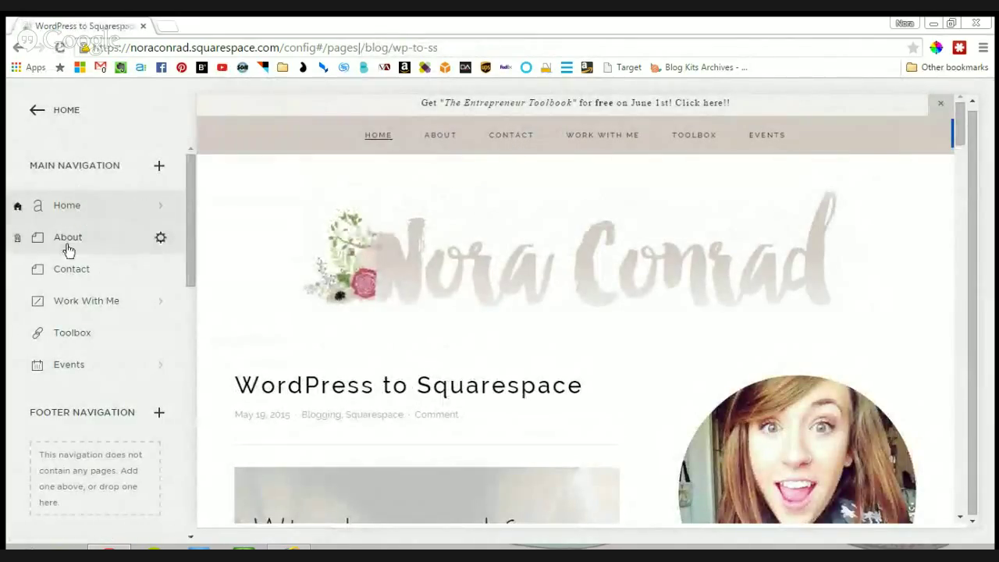
drag(99, 248, 130, 236)
scroll(112, 278, down, 2)
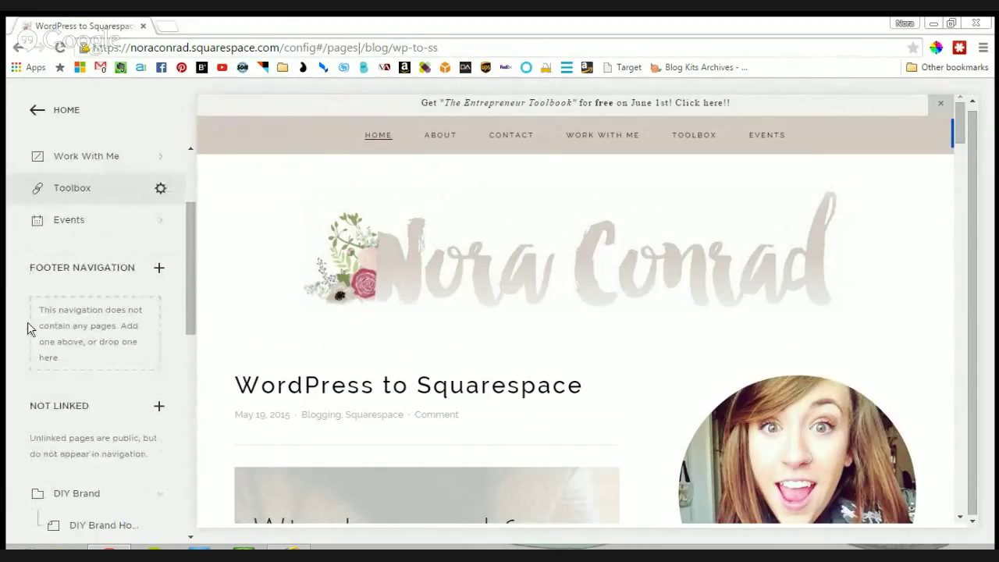
scroll(124, 420, down, 1)
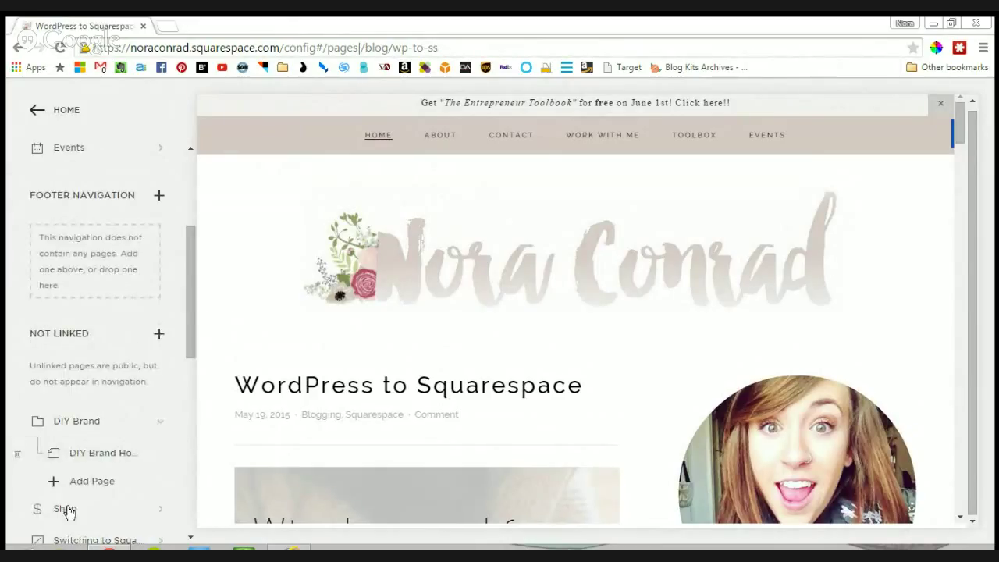
drag(106, 332, 80, 238)
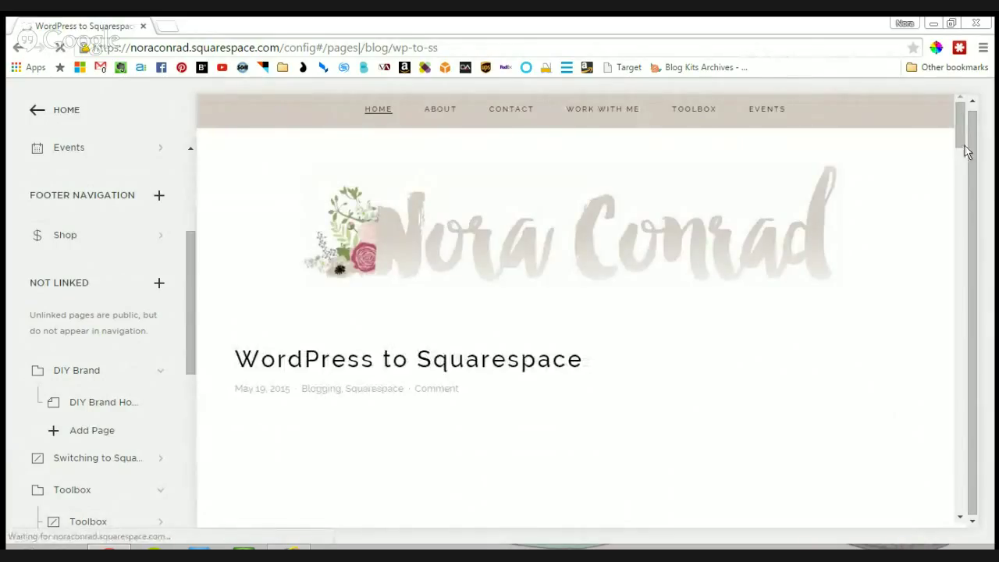
click(960, 512)
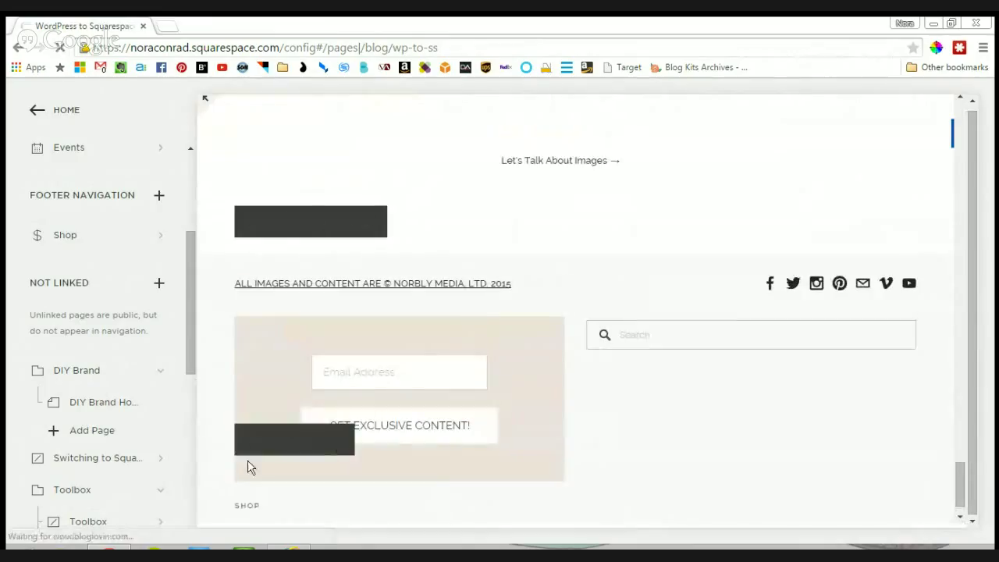
scroll(78, 265, up, 3)
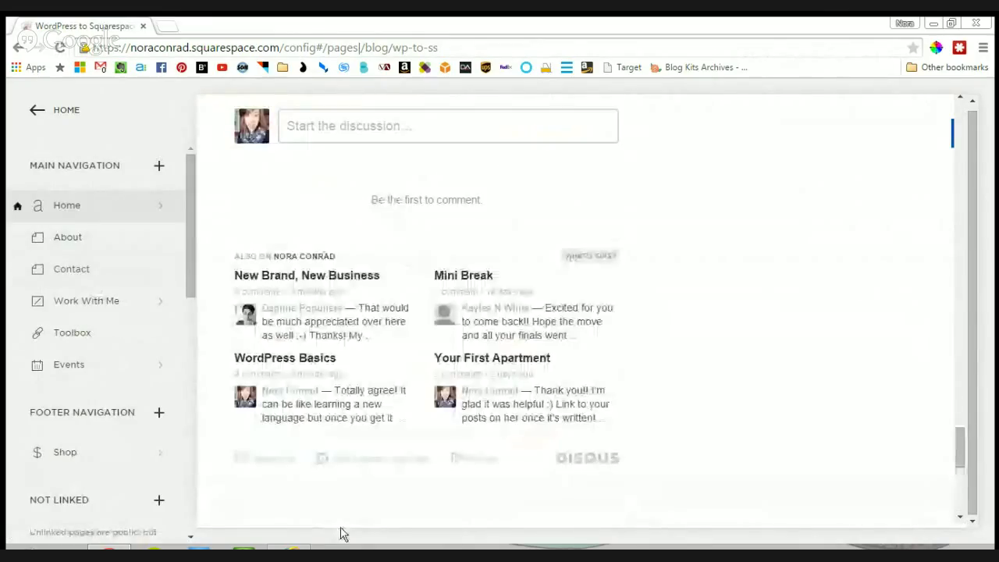